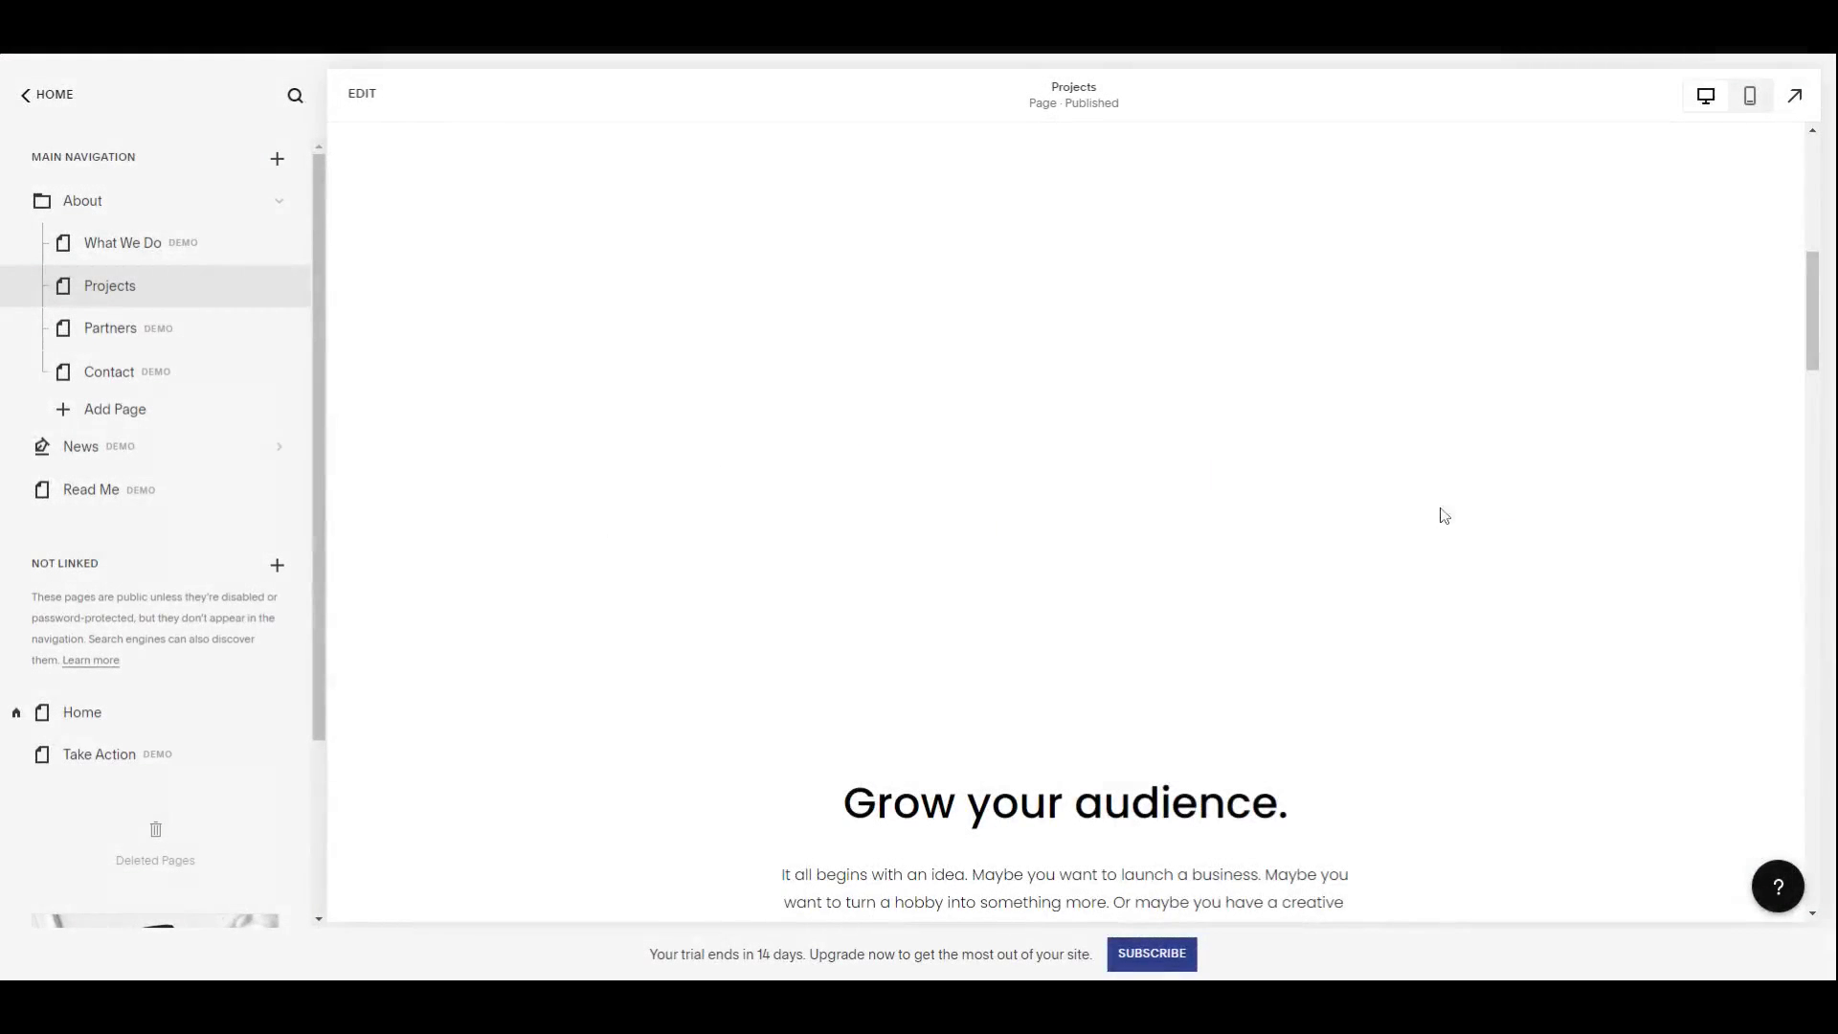
Insert an Accordion block, found by searching 'acc', into the Projects page's empty section.
left_click(363, 96)
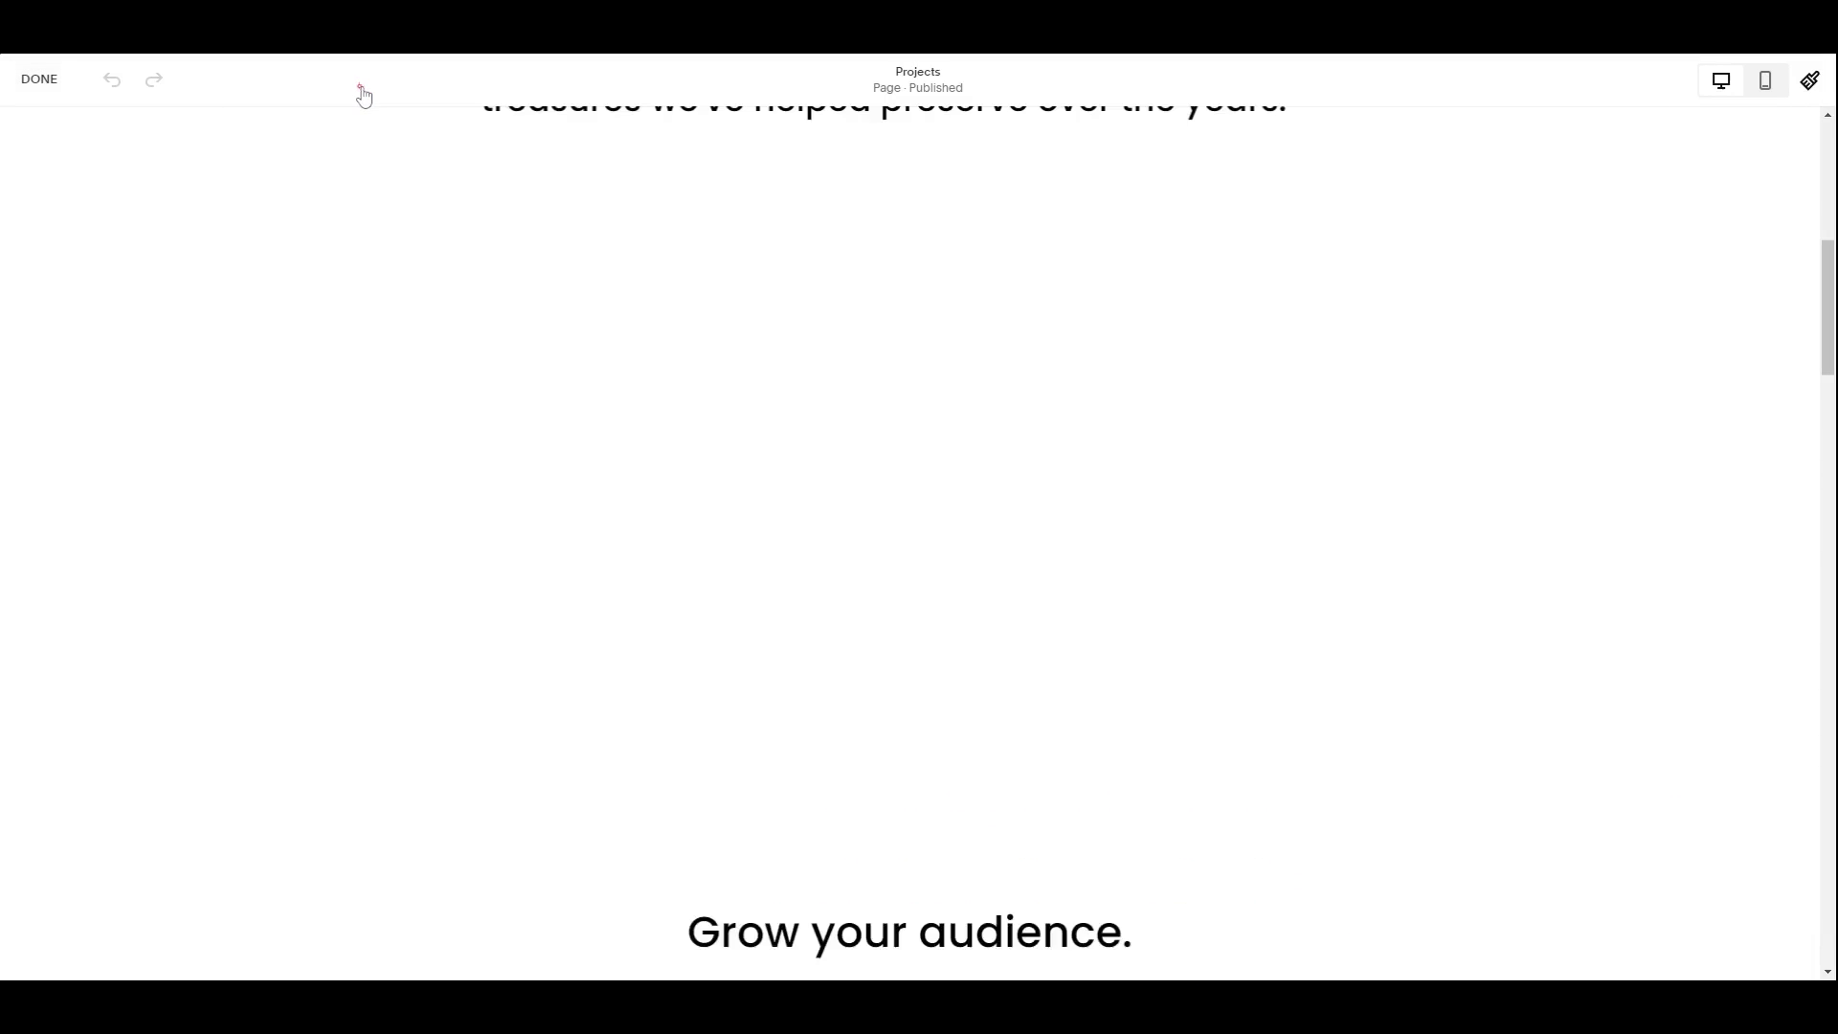
mouse_move(479, 284)
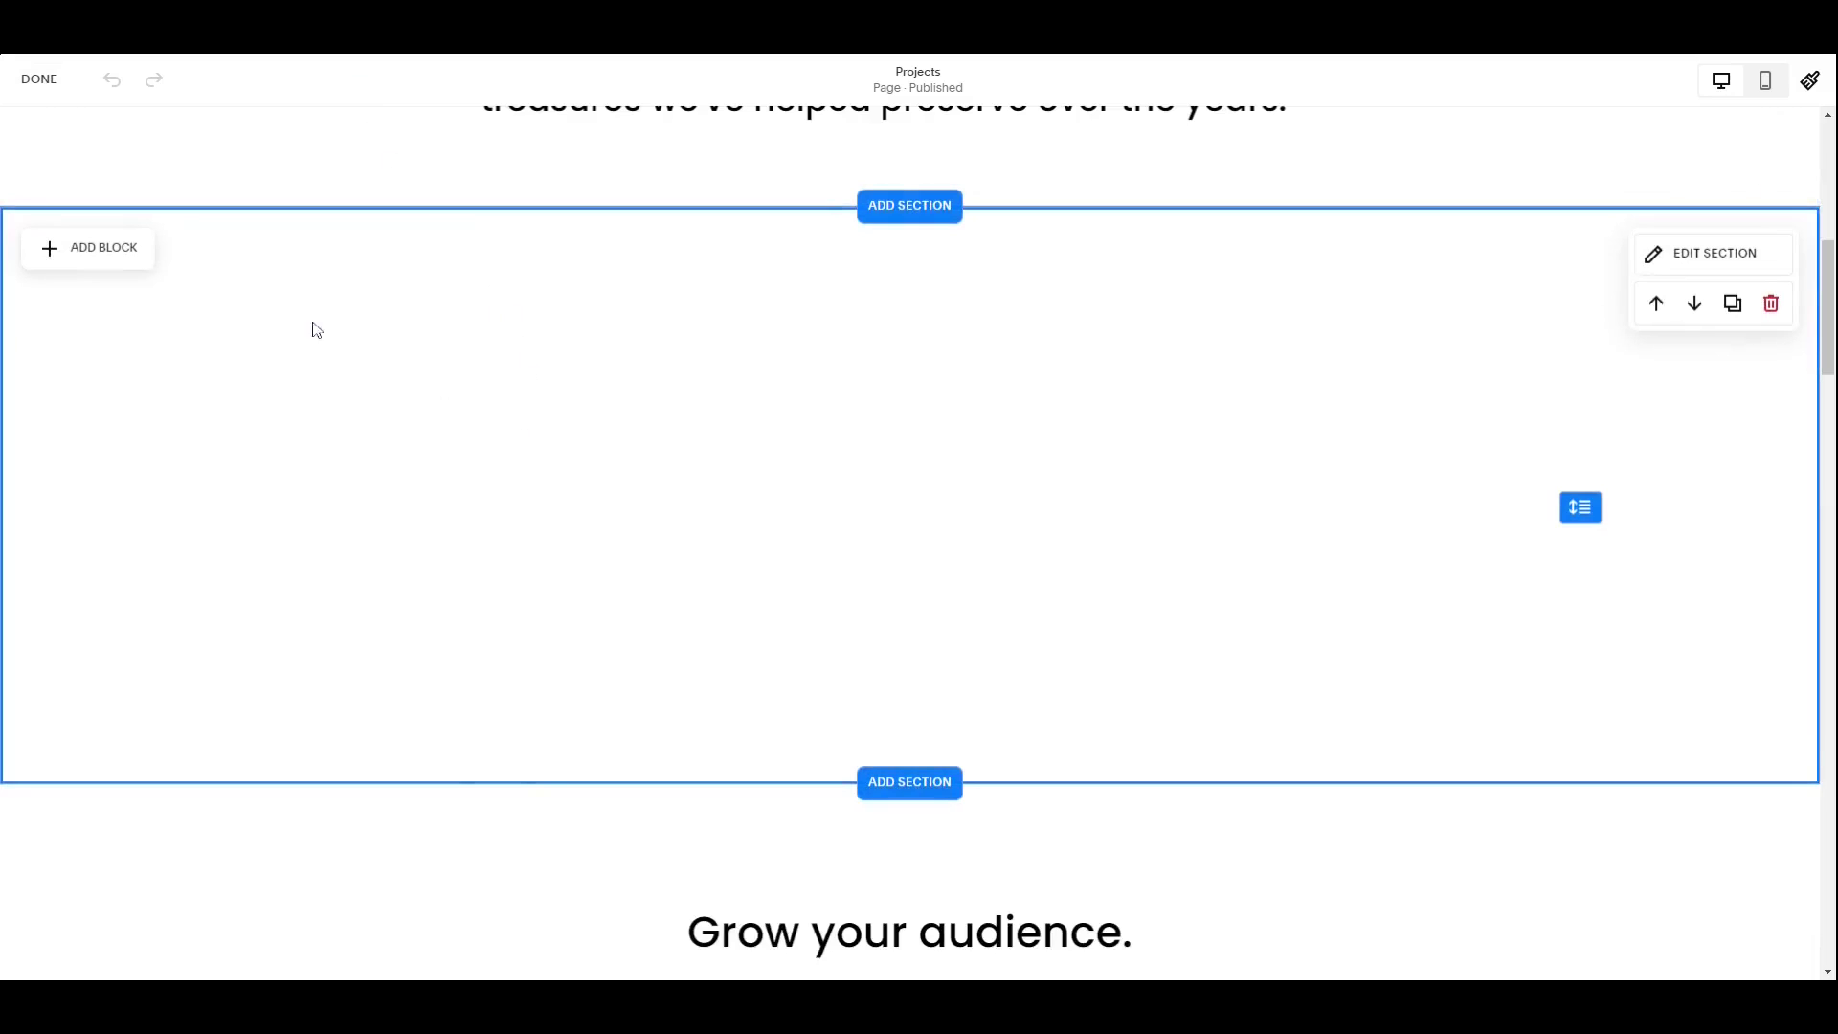
left_click(101, 251)
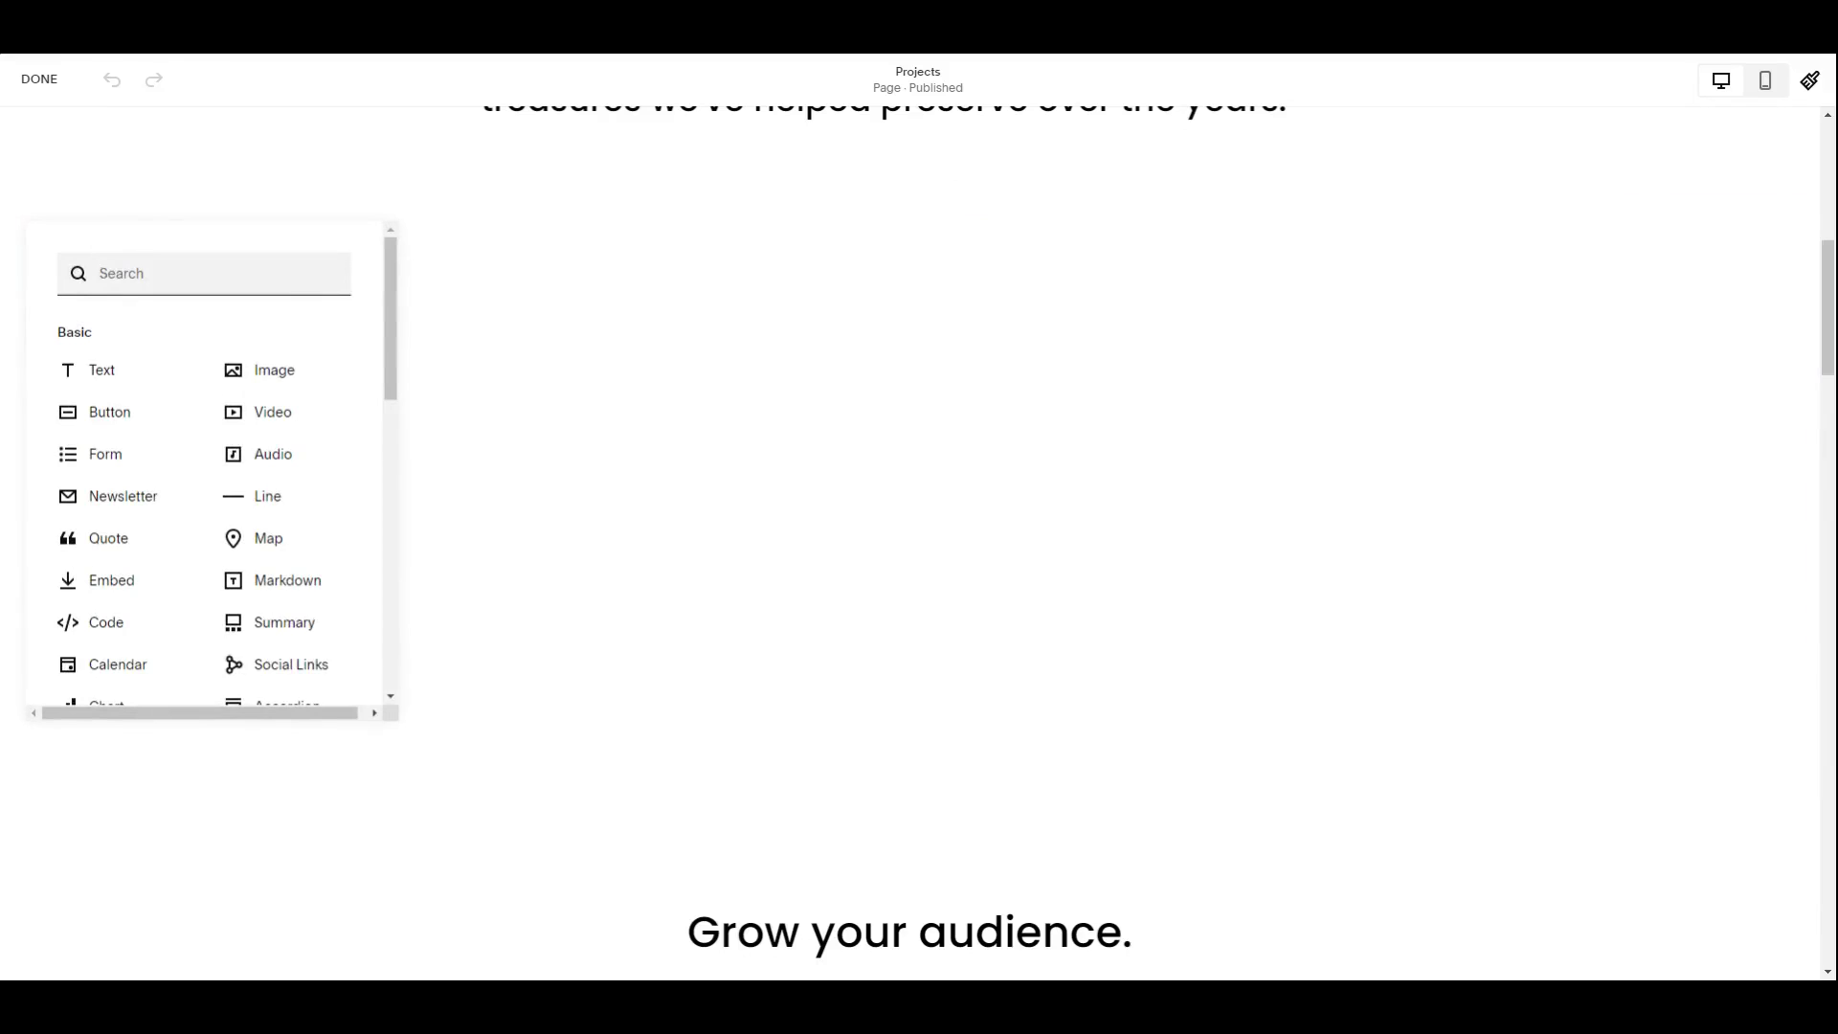
type("acc")
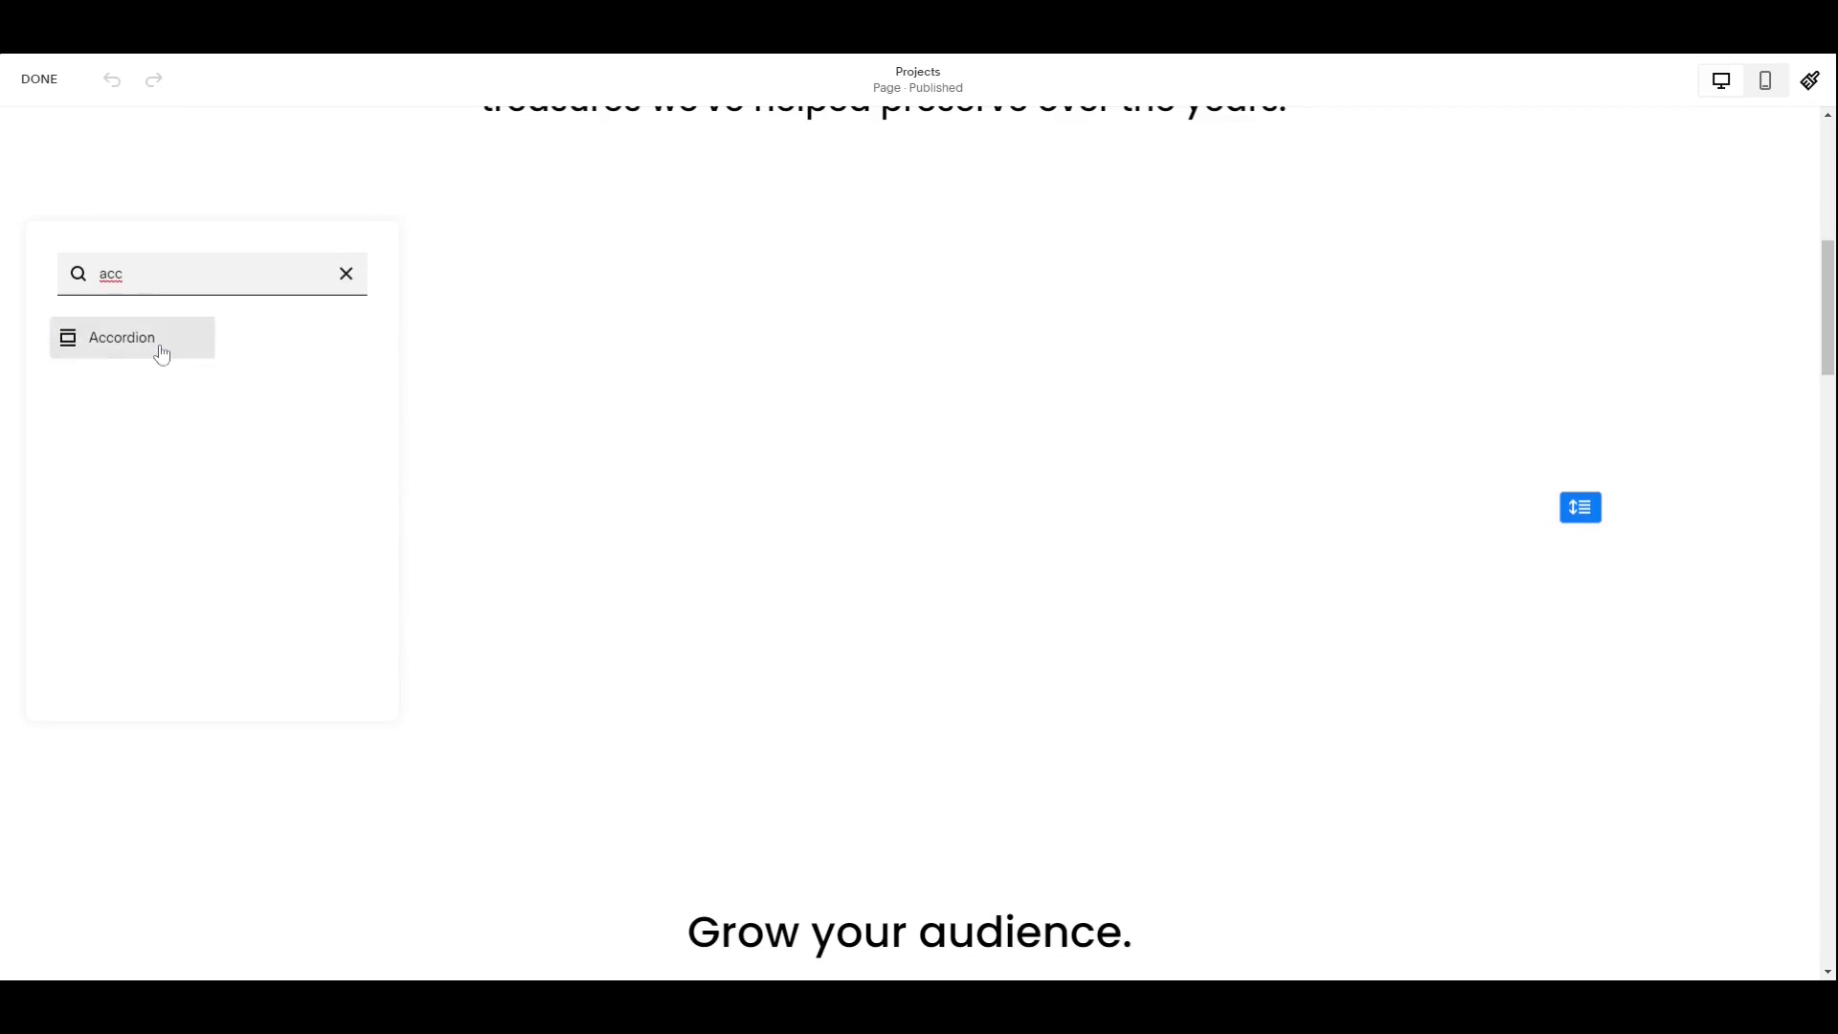
left_click(163, 354)
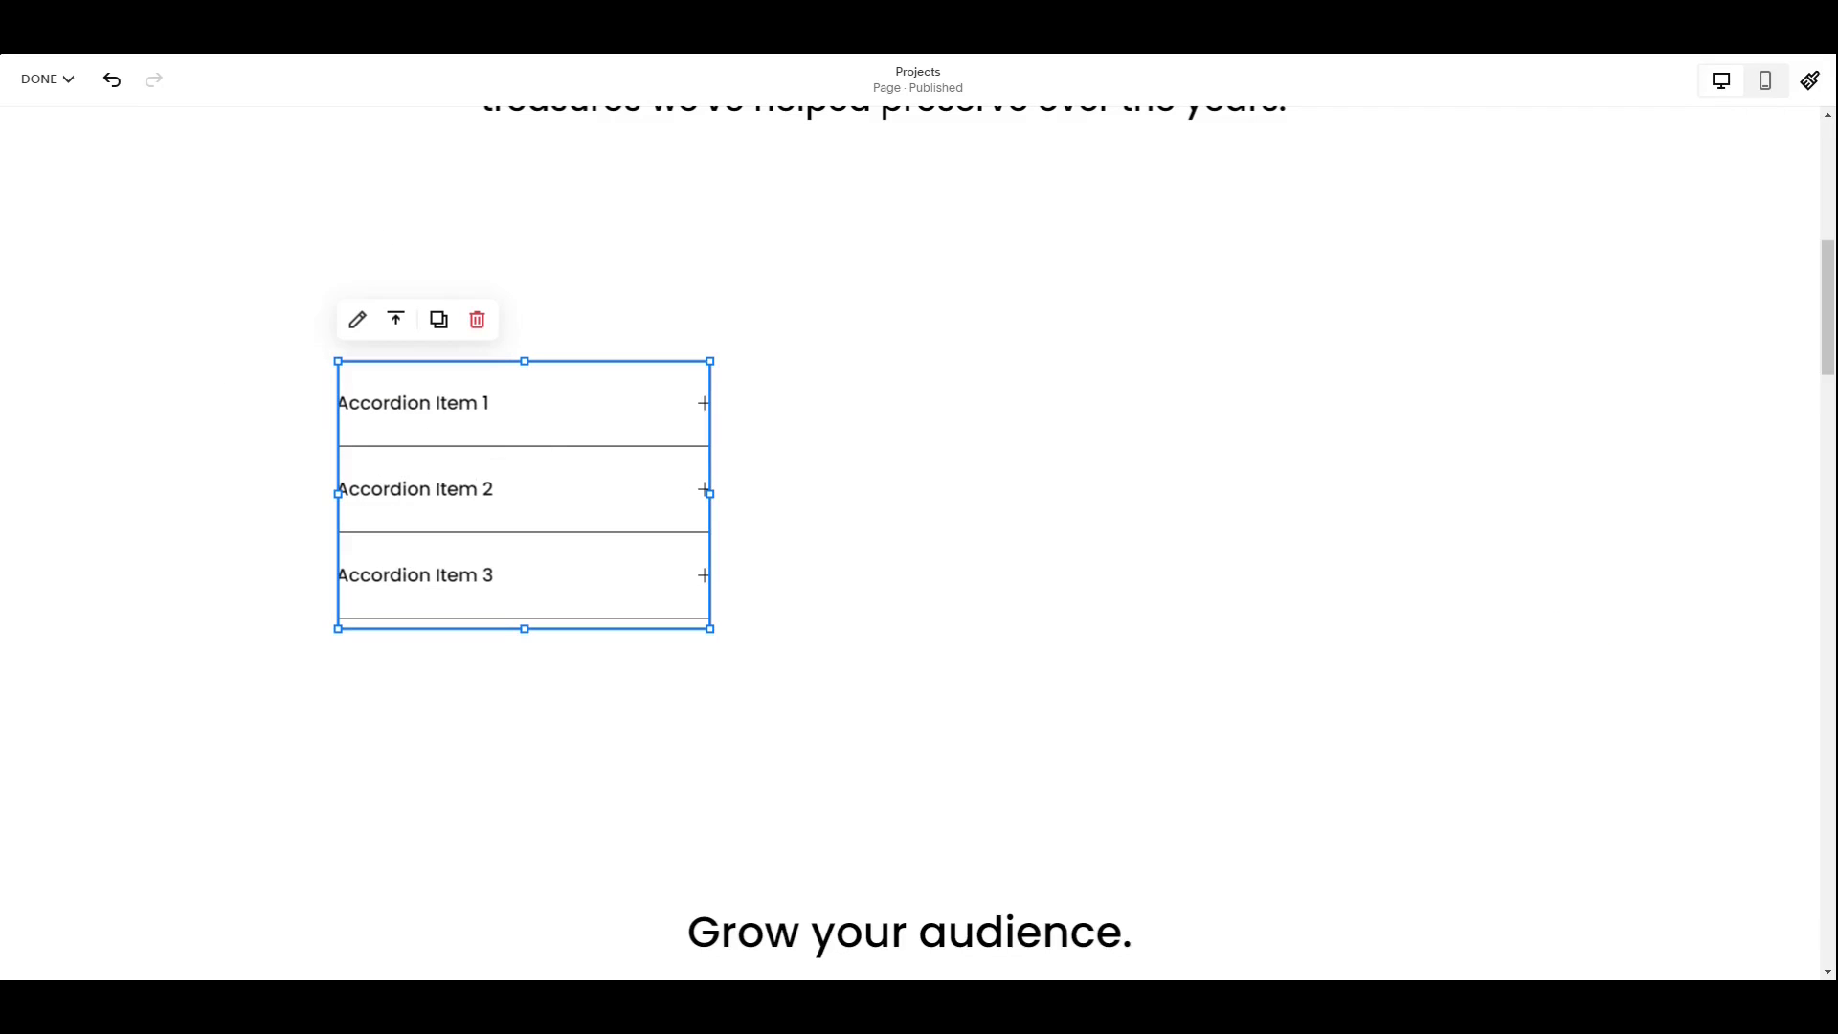
Stretch the accordion block wide across the section and adjust its height.
left_click_drag(709, 493, 1482, 493)
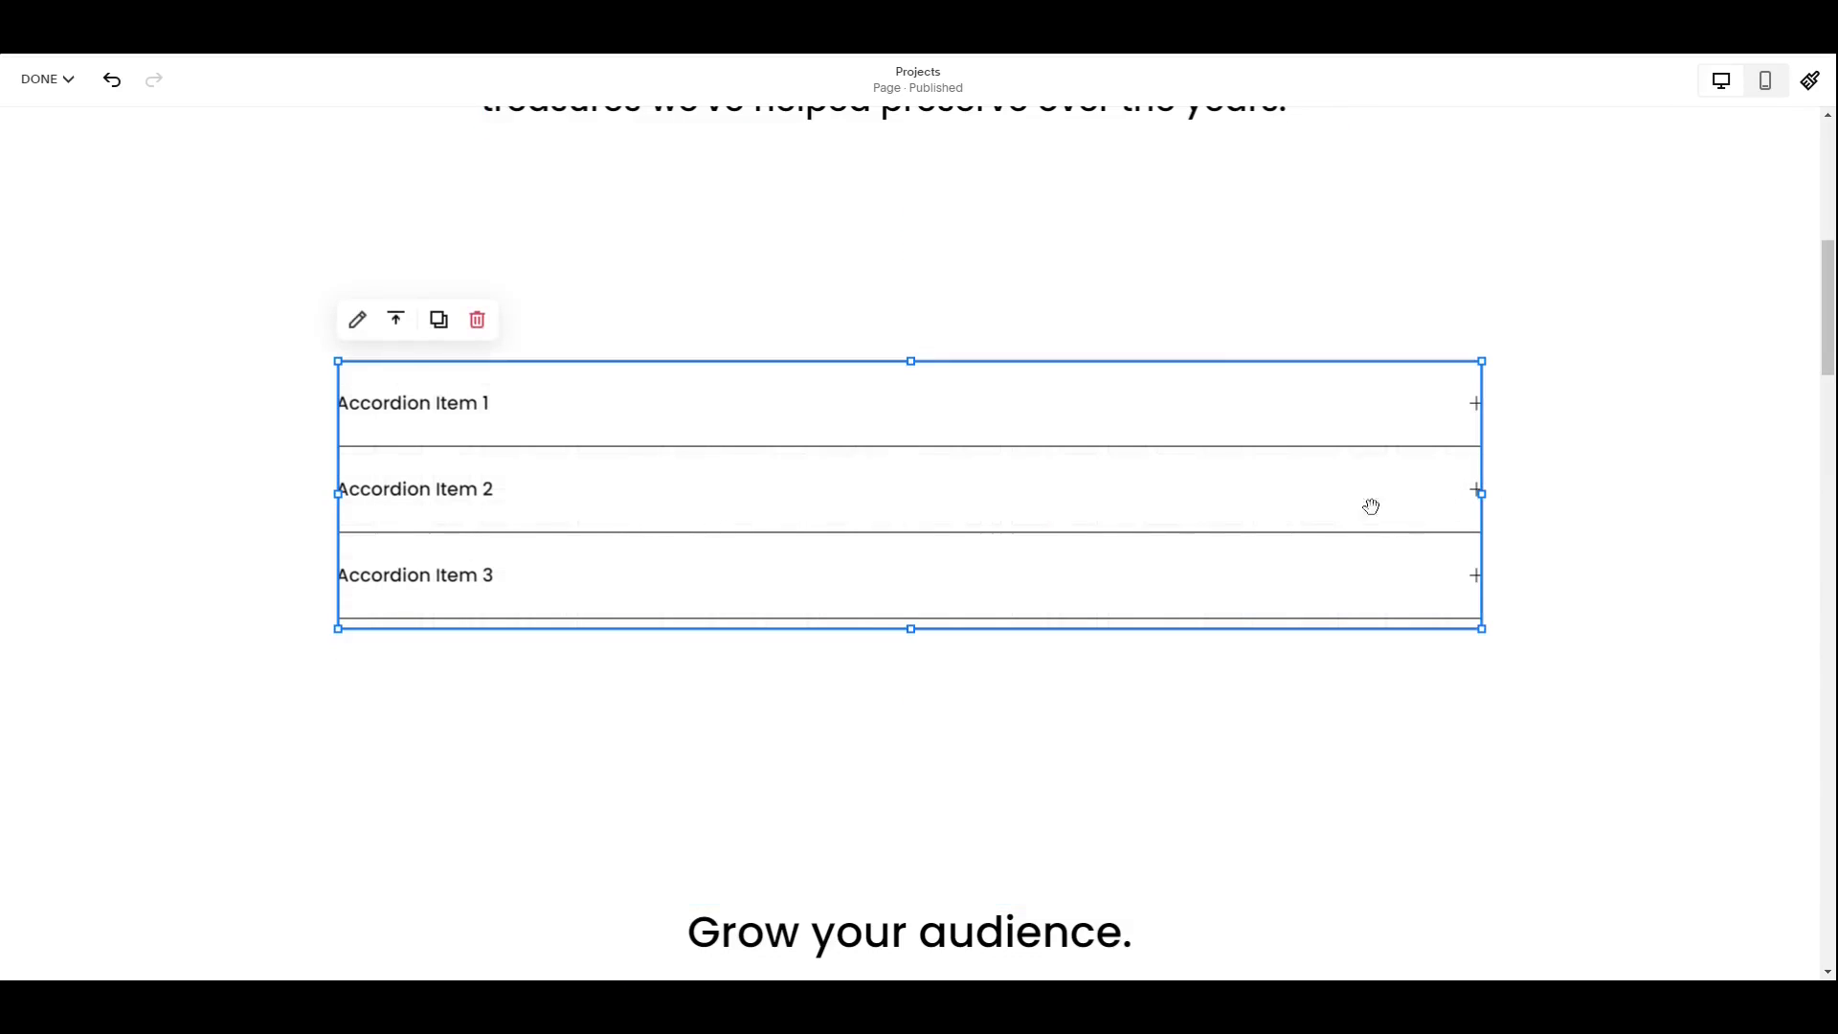
mouse_move(911, 629)
left_mouse_down()
mouse_move(910, 766)
mouse_move(910, 628)
left_mouse_up()
In Accordion Item 1, replace the placeholder description with 'This is a title'.
left_click(357, 320)
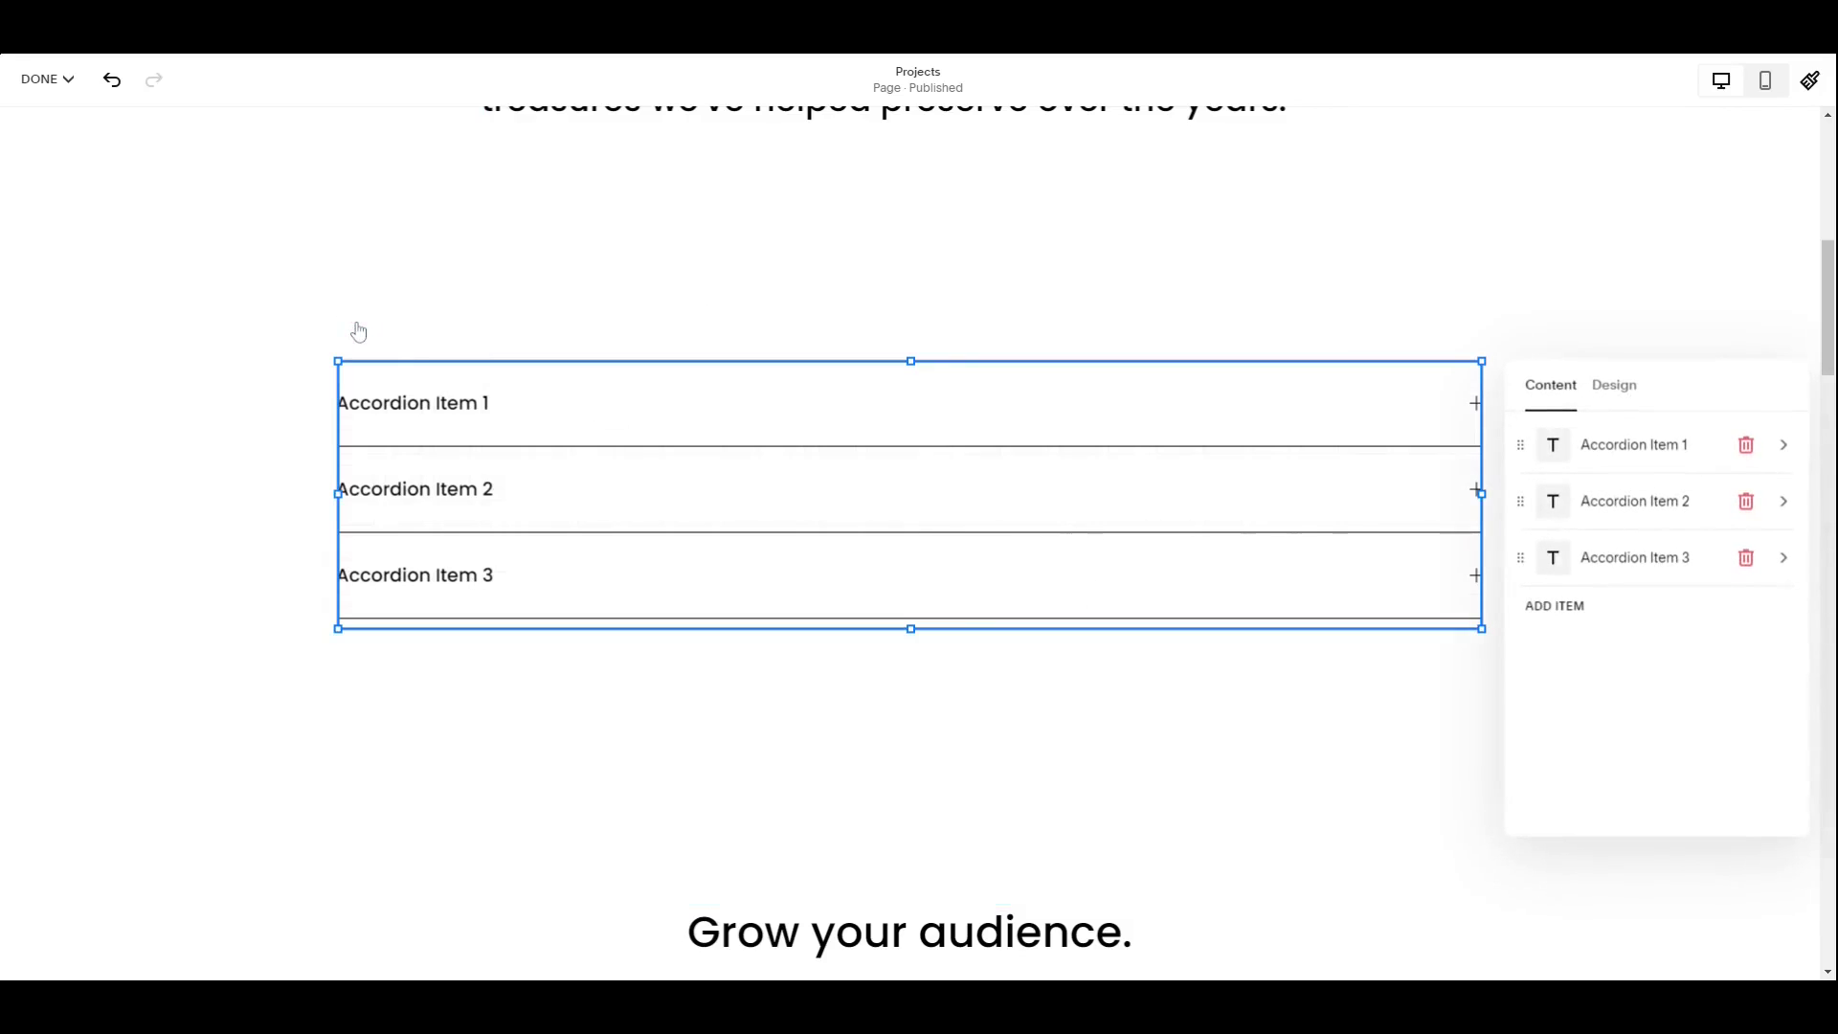
left_click(1634, 446)
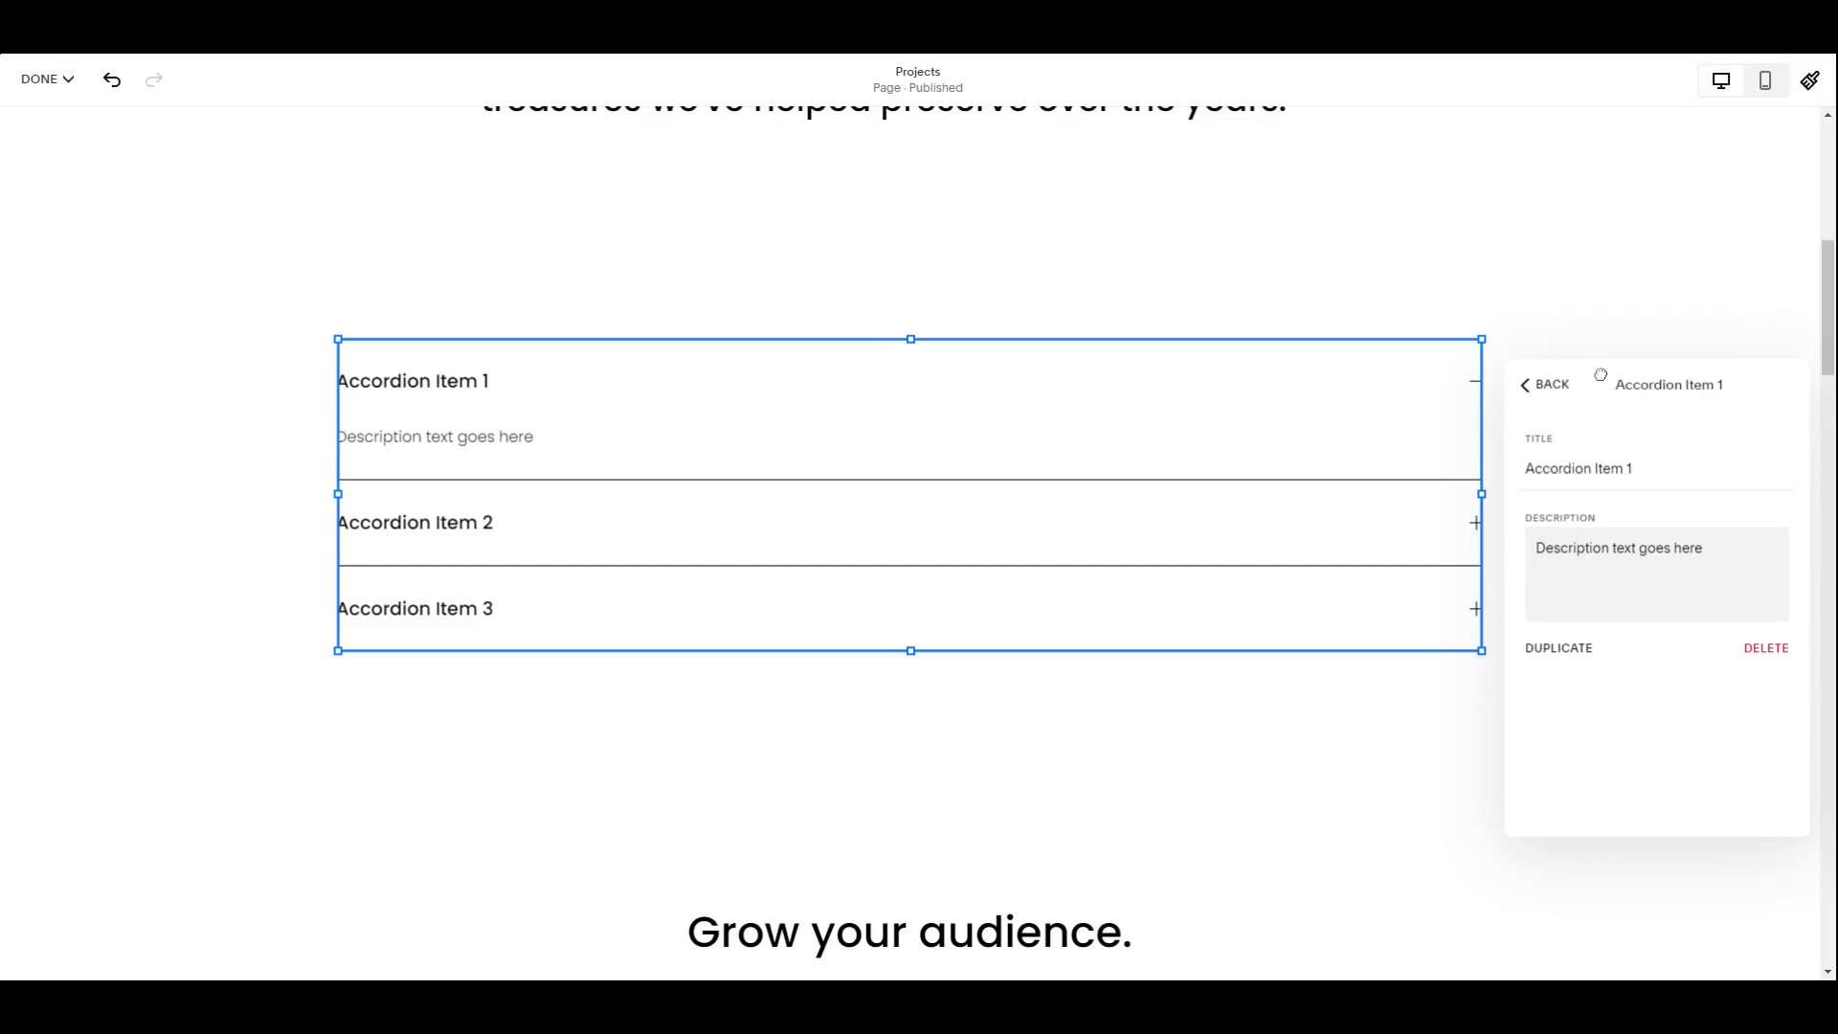
left_click_drag(1593, 369, 797, 282)
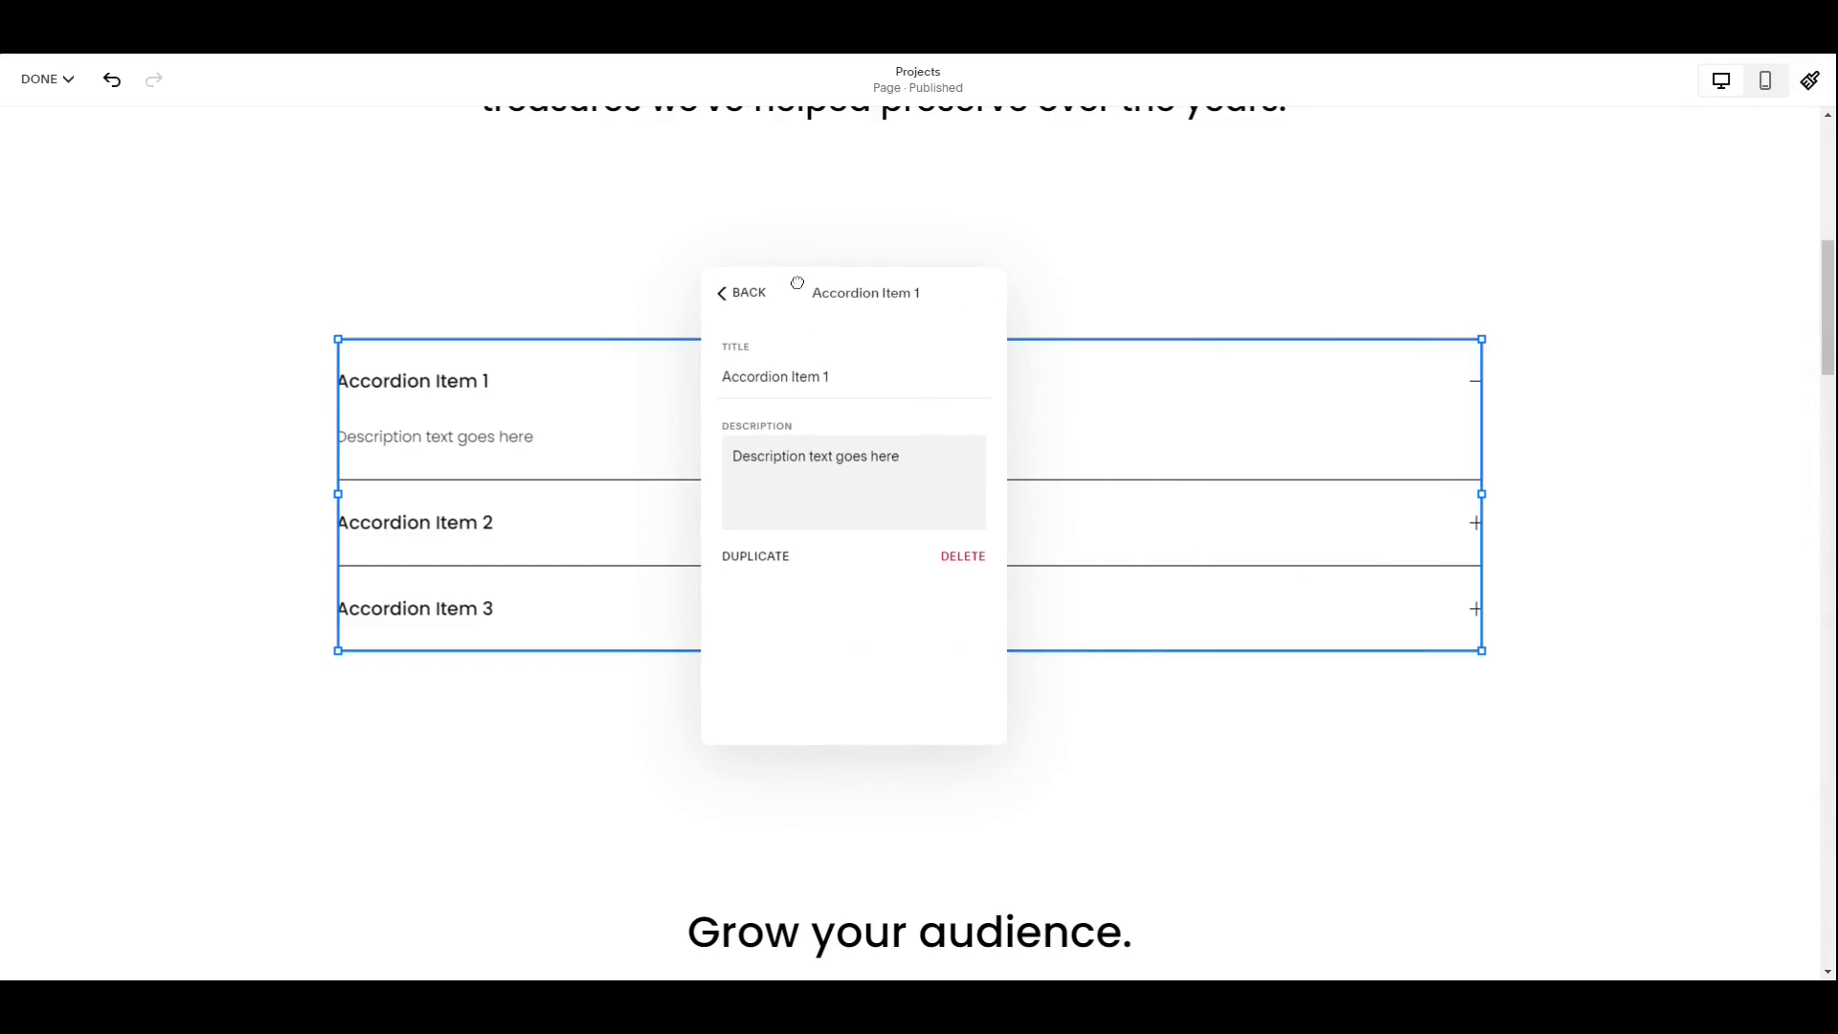
left_click_drag(900, 457, 726, 456)
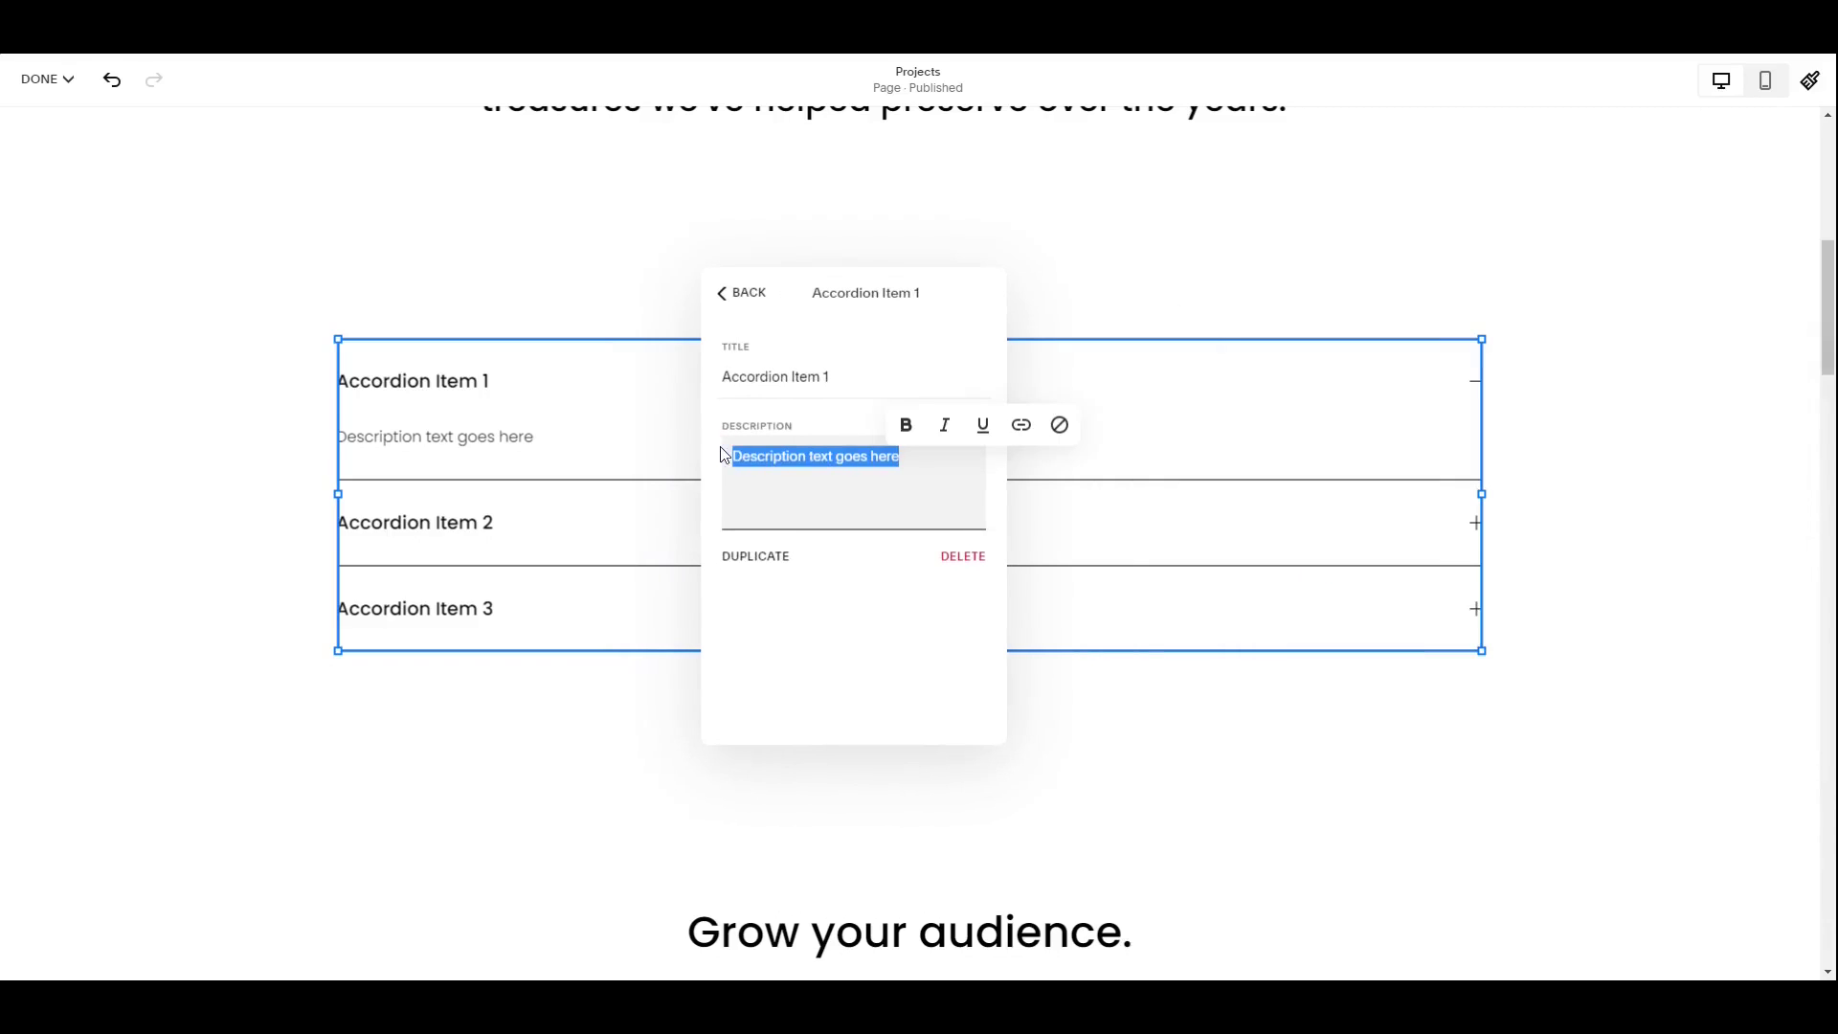
key("BackSpace")
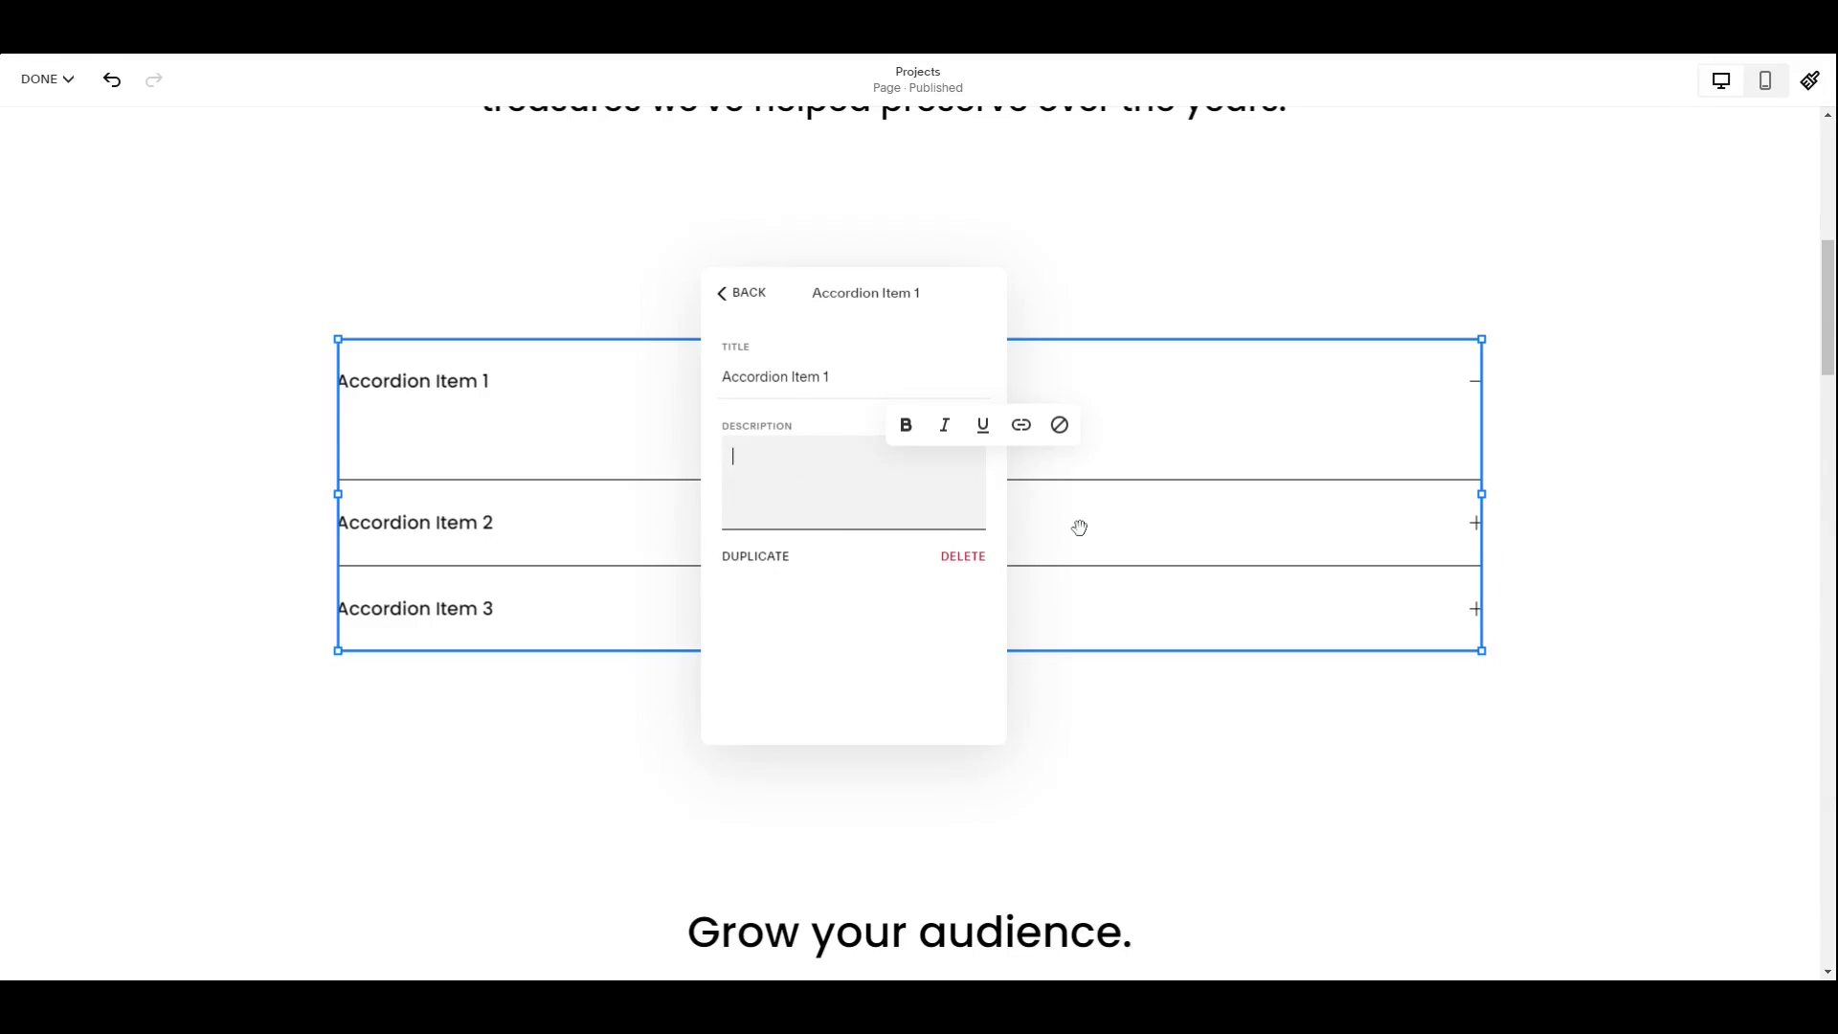
type("This is a title")
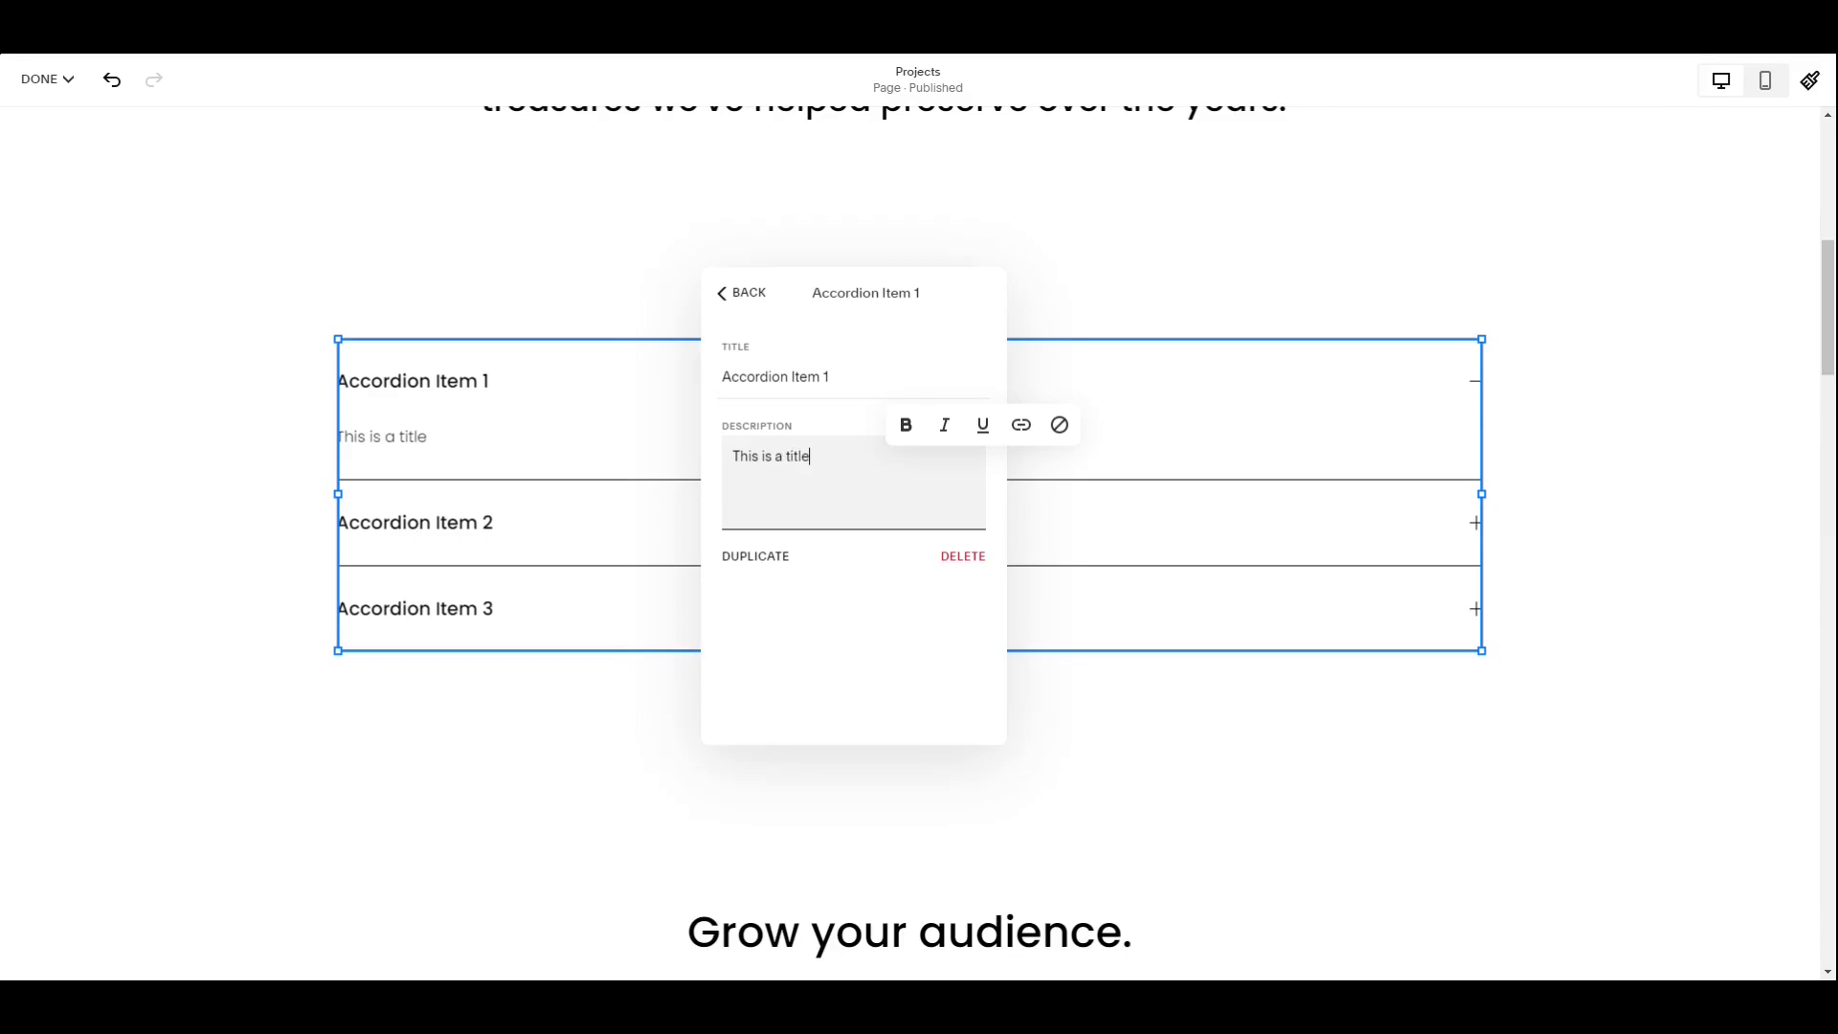
Add a second description line 'This is a giraffe' and make it bold.
key("Return")
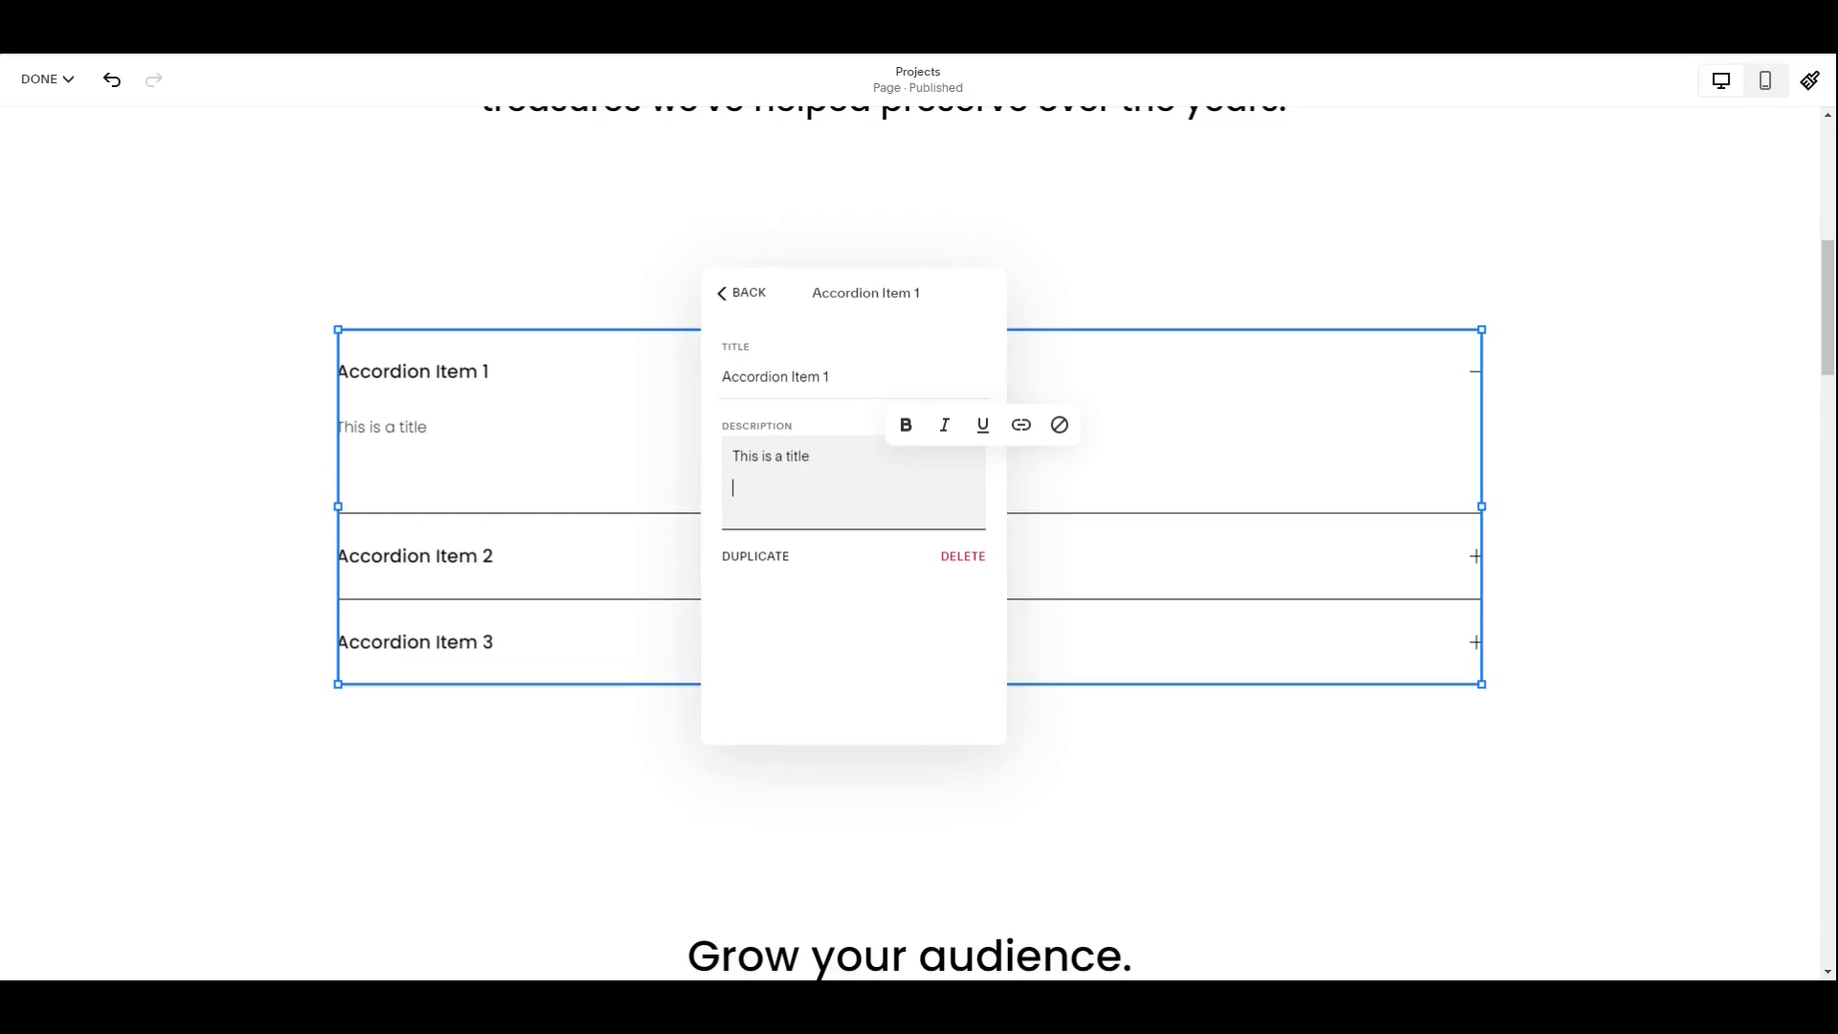
type("This is a giraffe")
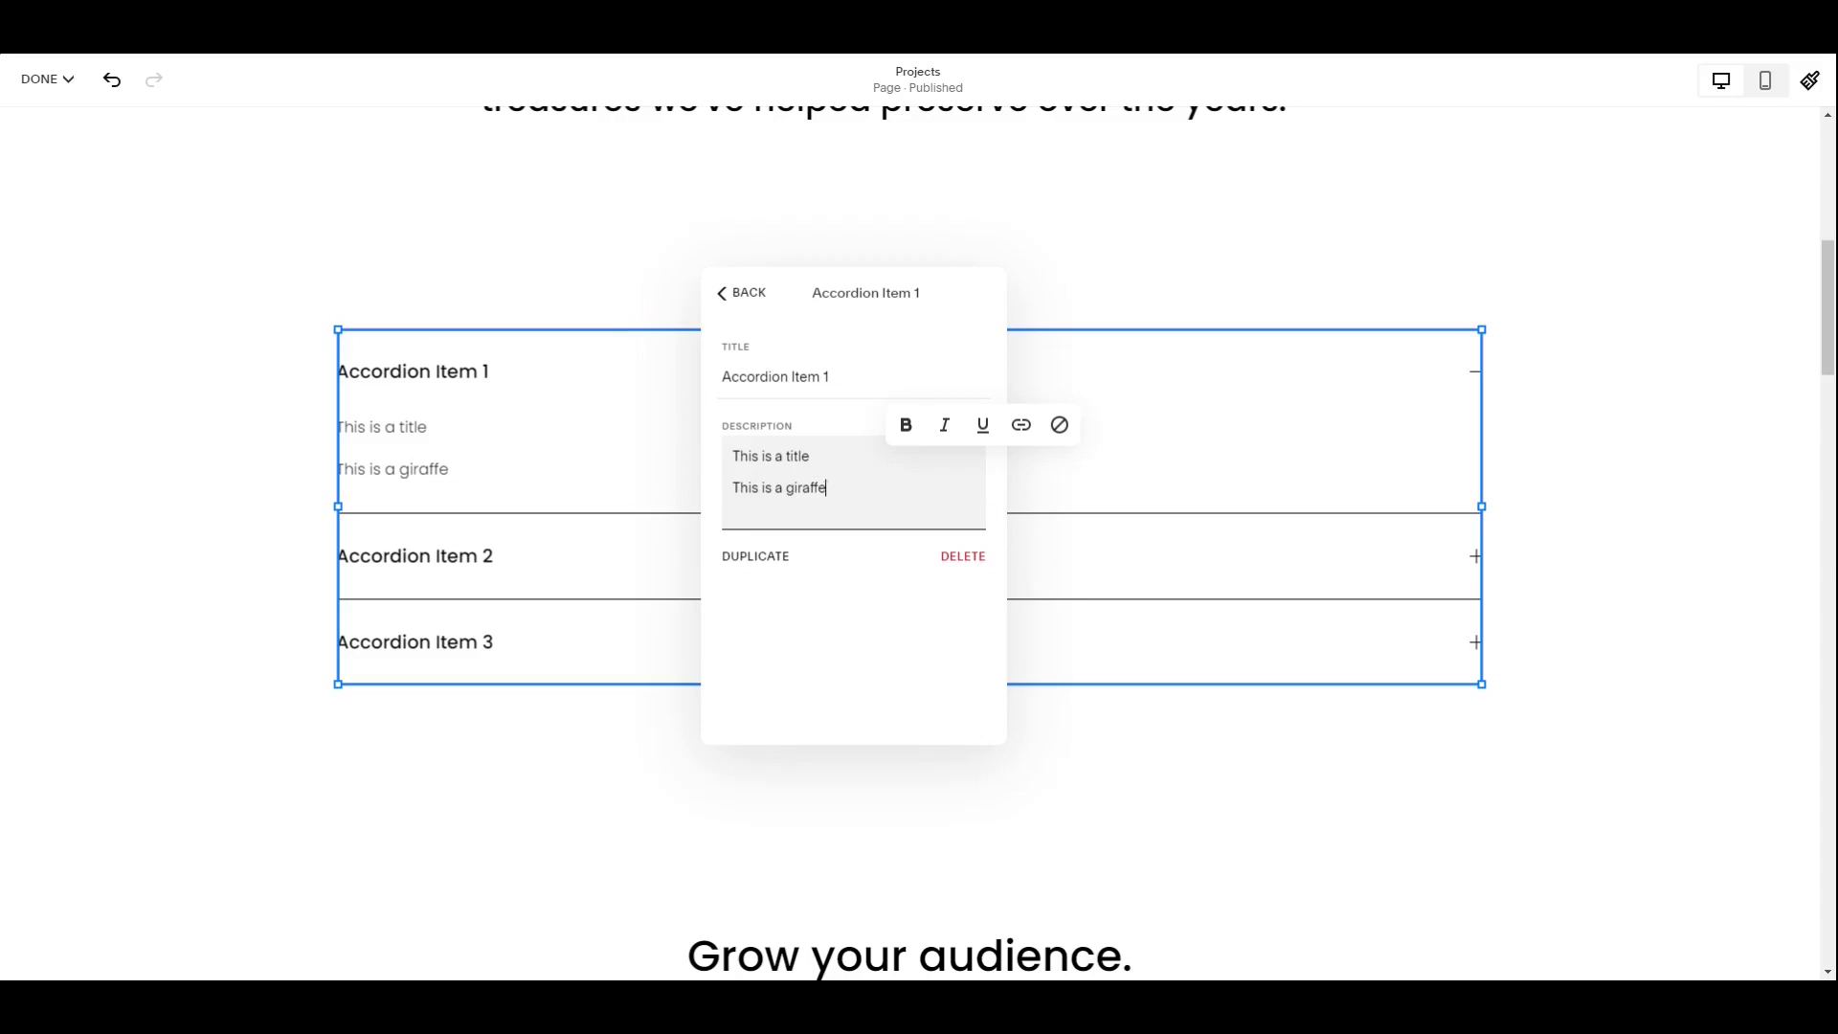
left_click_drag(827, 488, 731, 488)
left_click(907, 427)
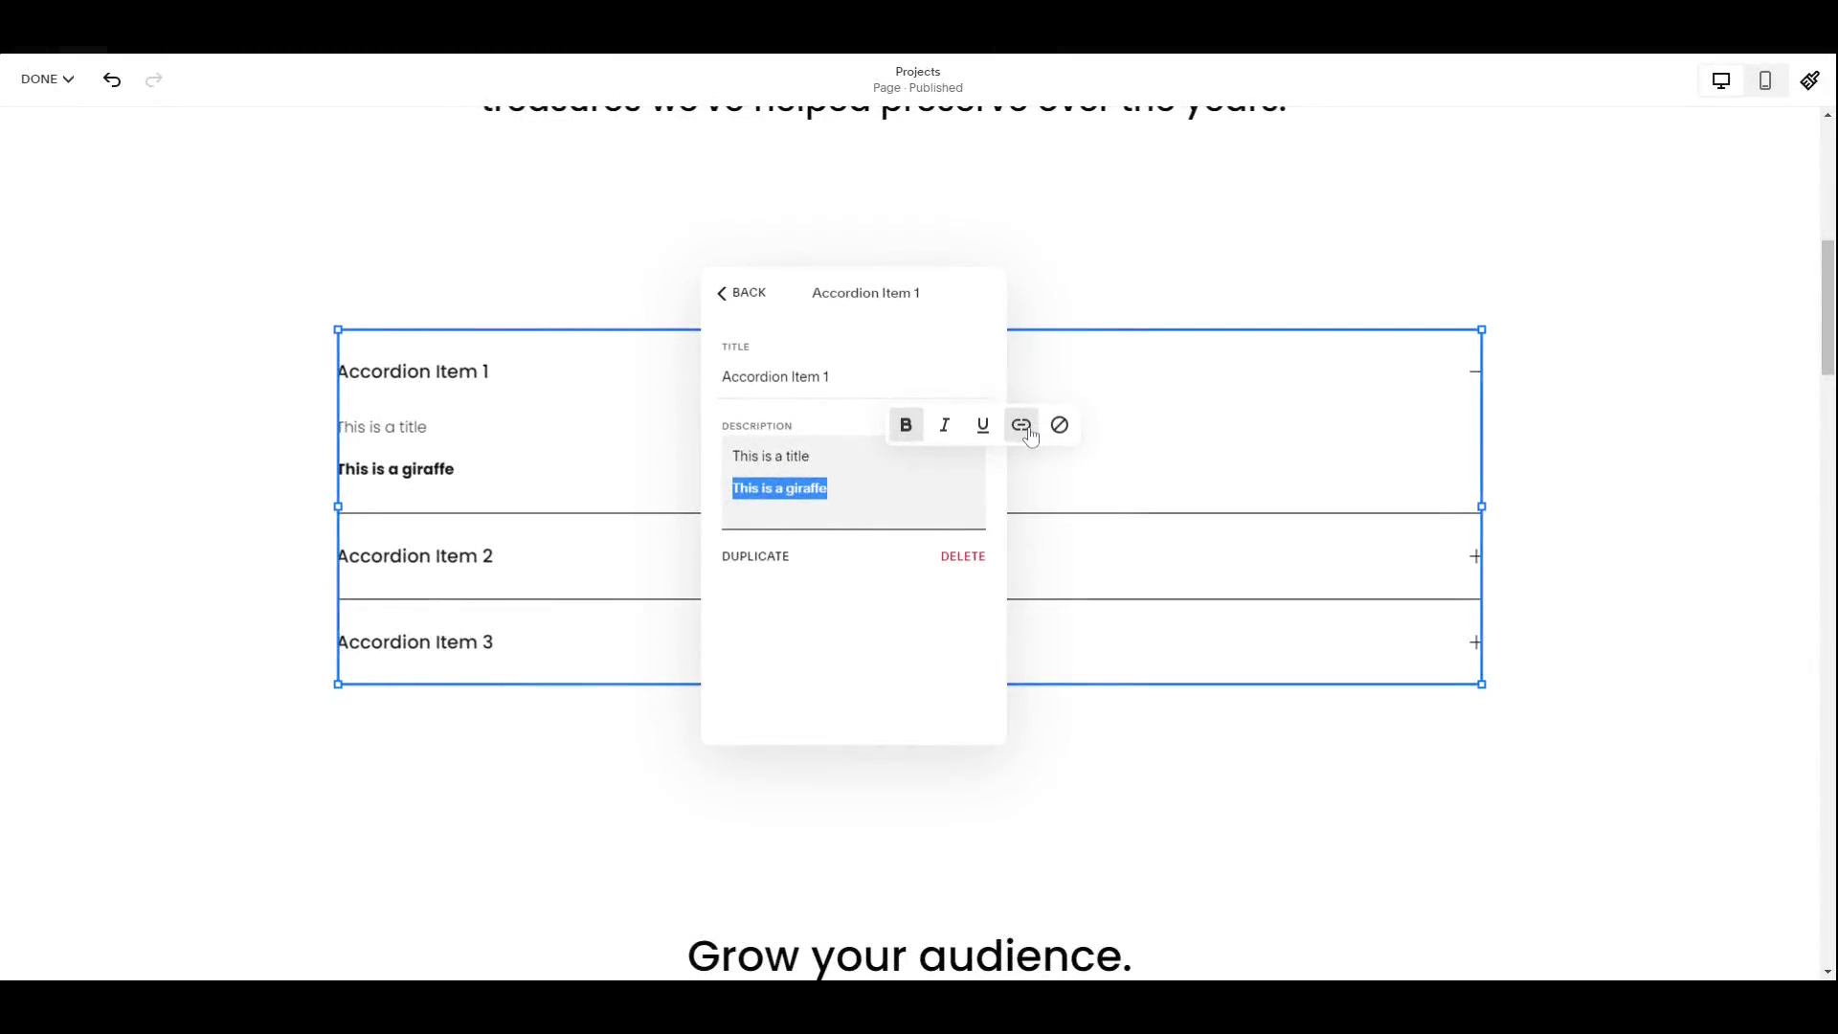
Link the bold 'This is a giraffe' line to the uploaded file giraffe.jpg.
left_click(1028, 432)
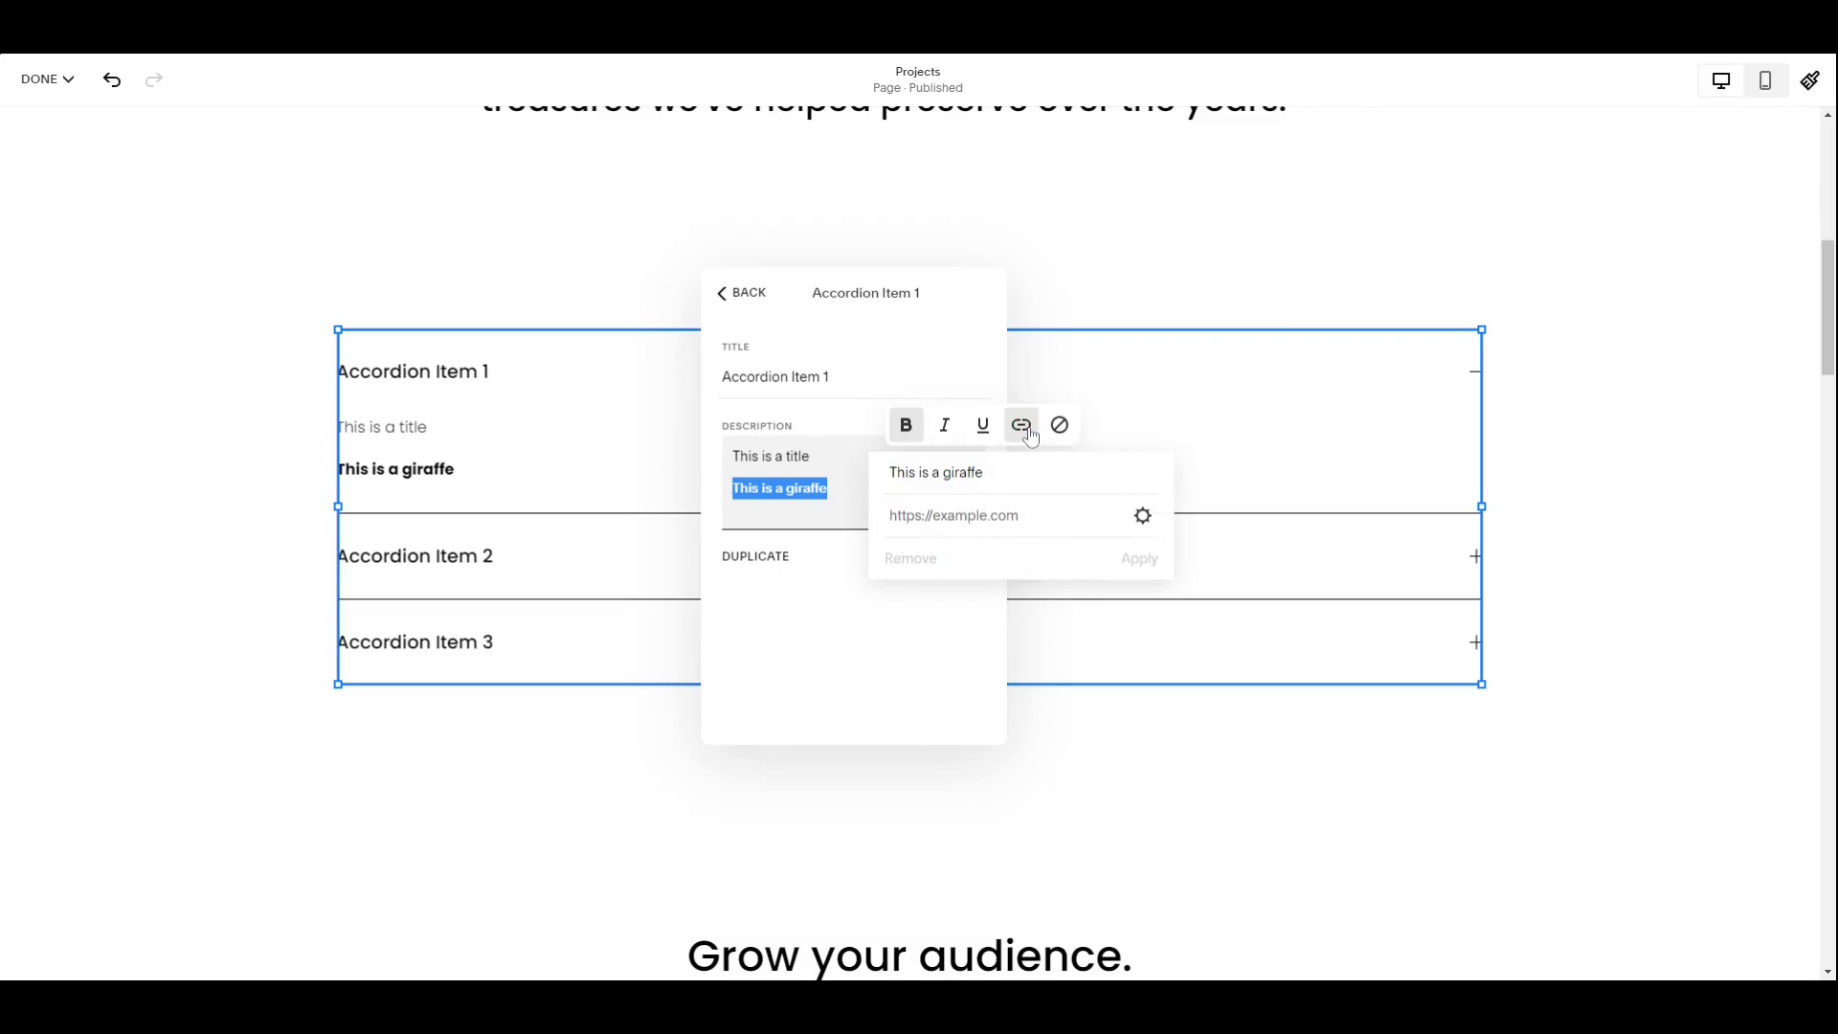
left_click(1144, 522)
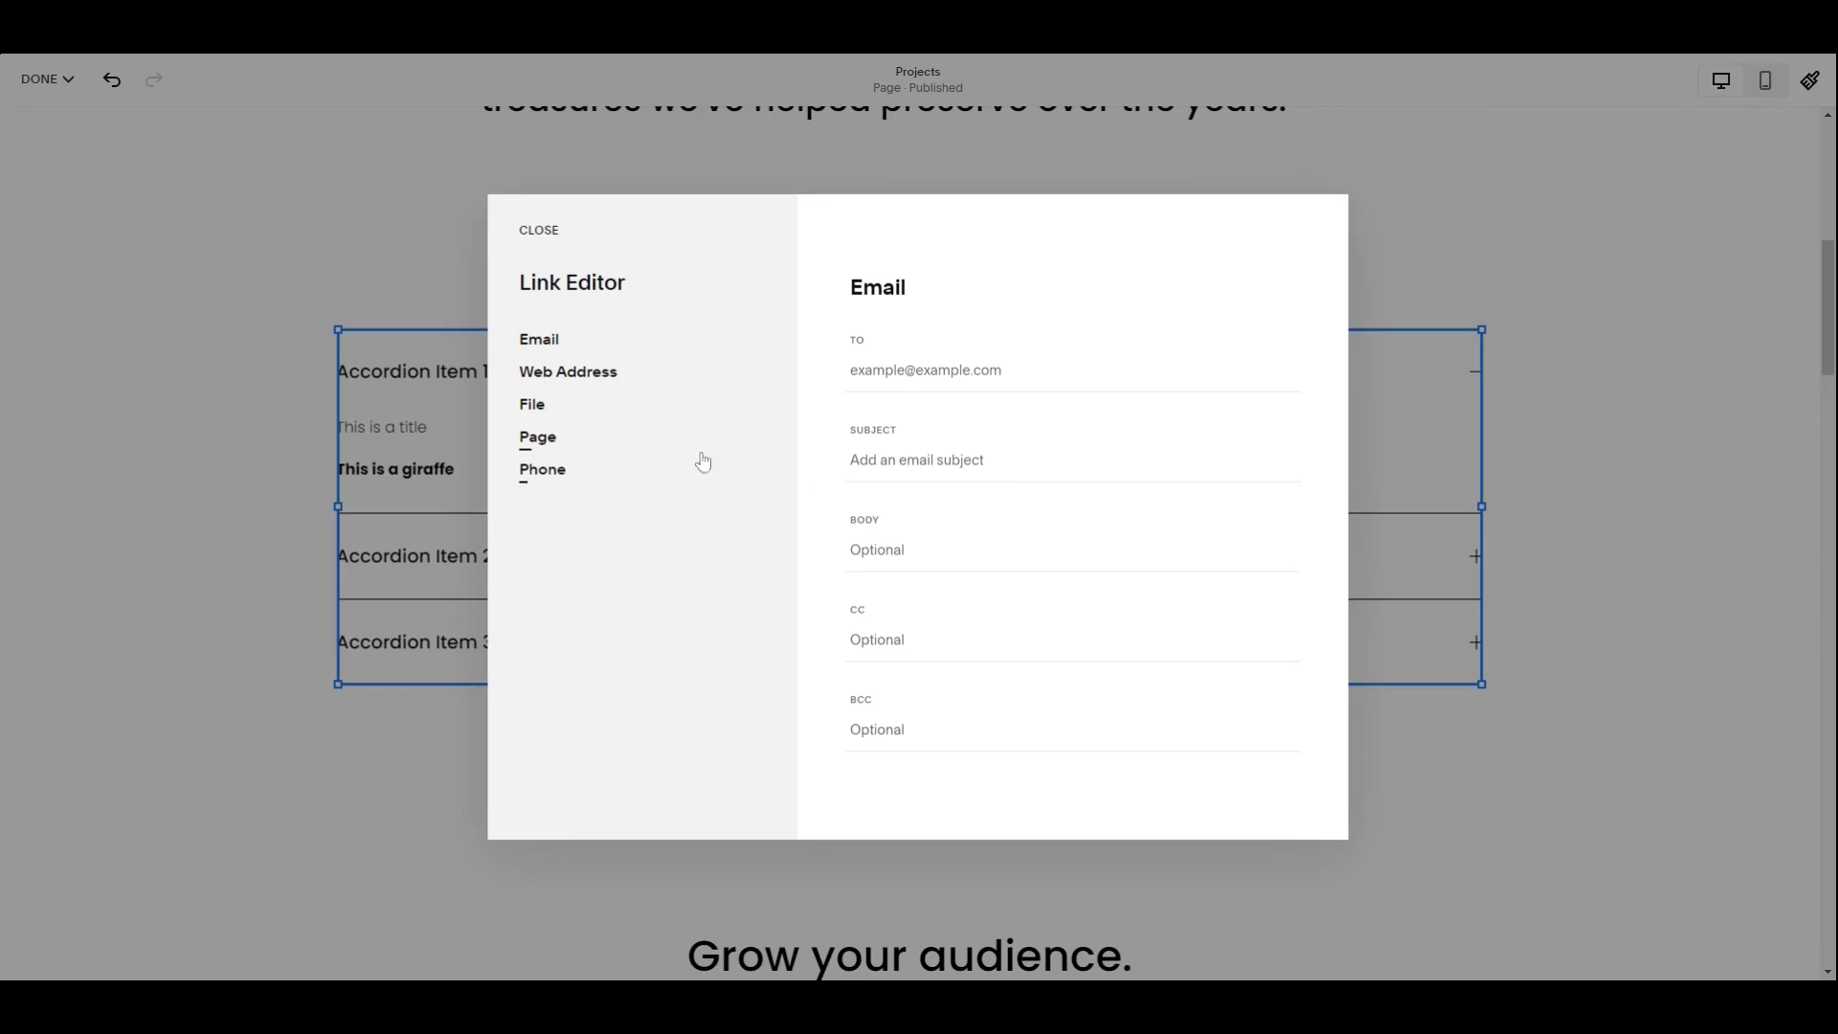
left_click(533, 405)
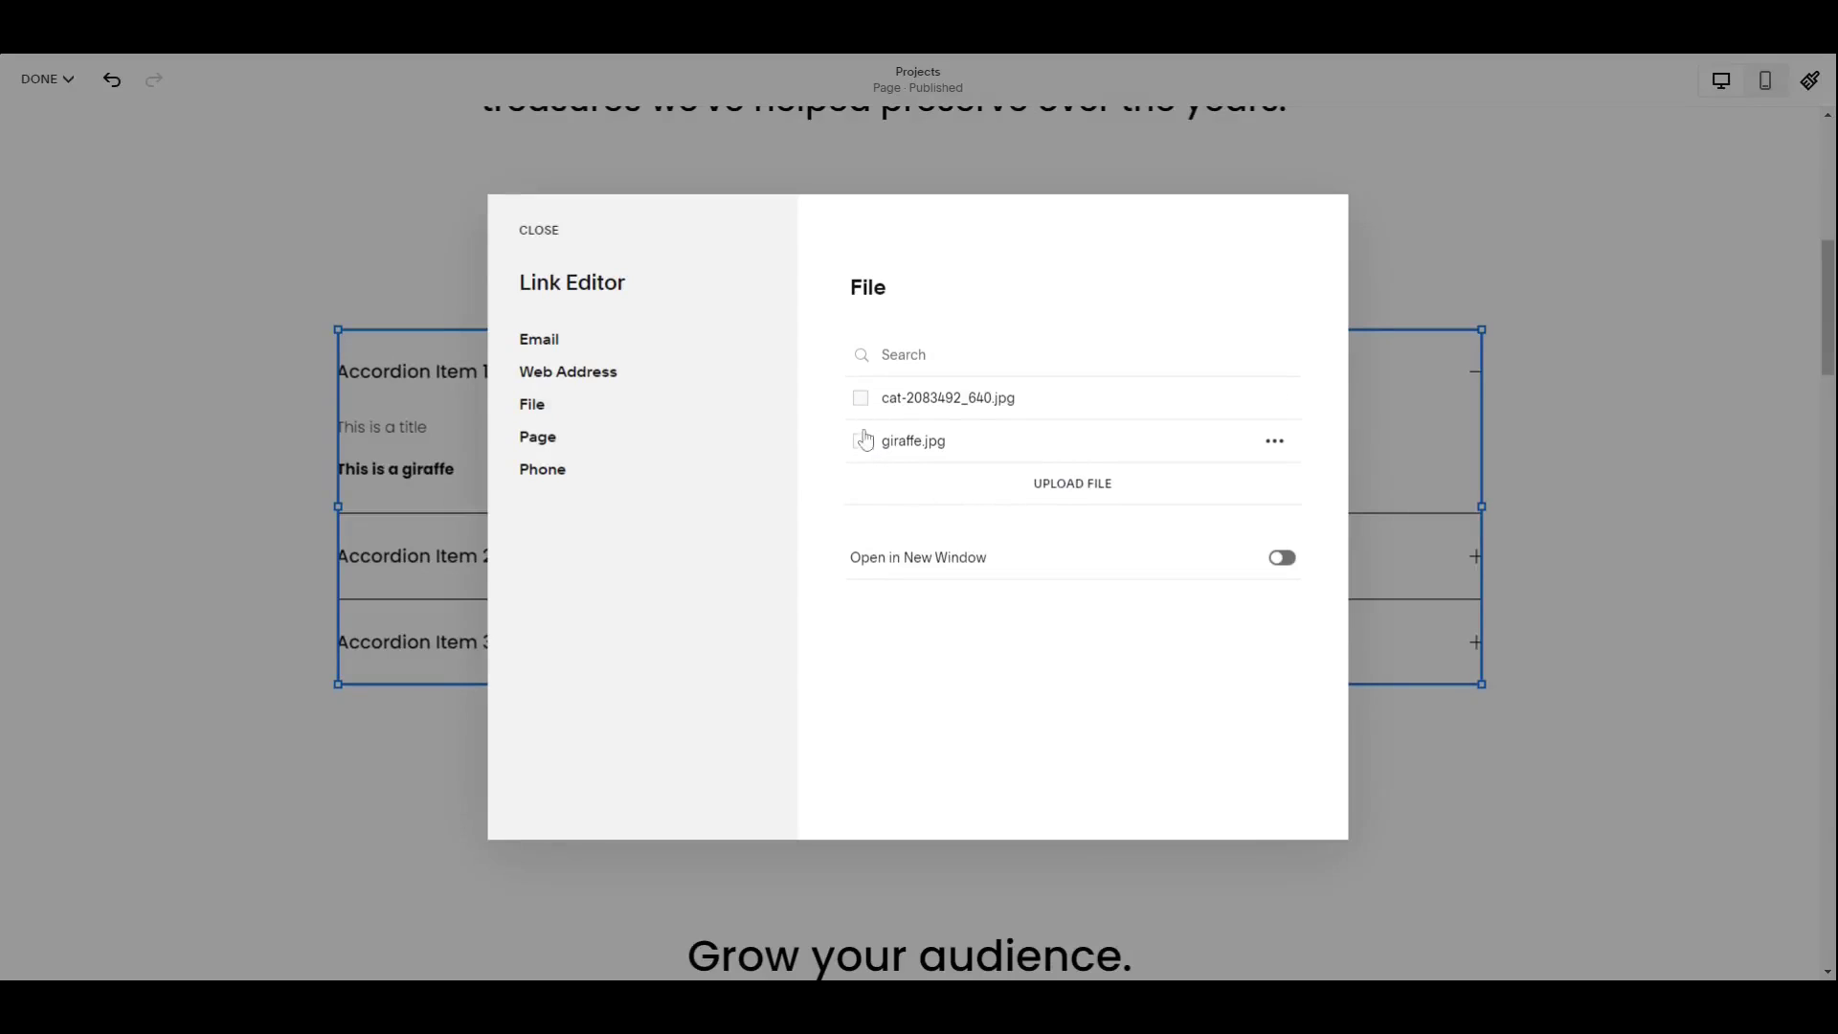
left_click(862, 443)
left_click(533, 232)
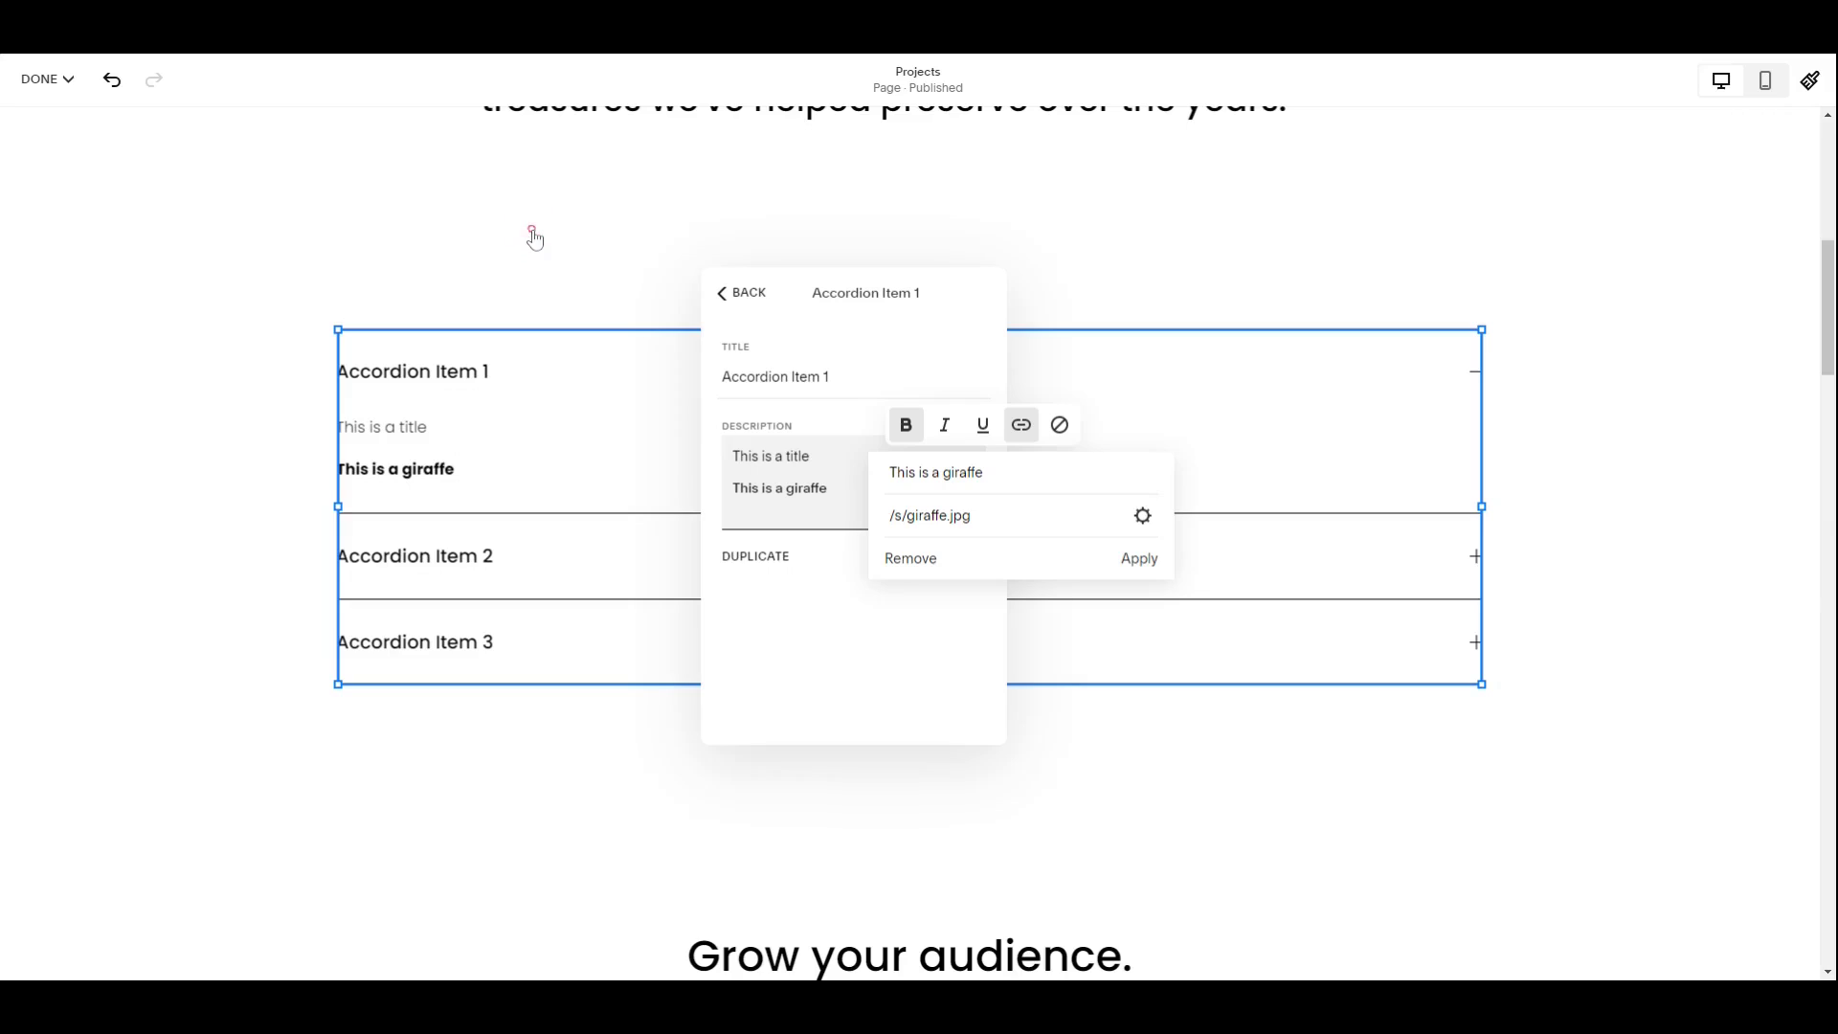
left_click(1144, 563)
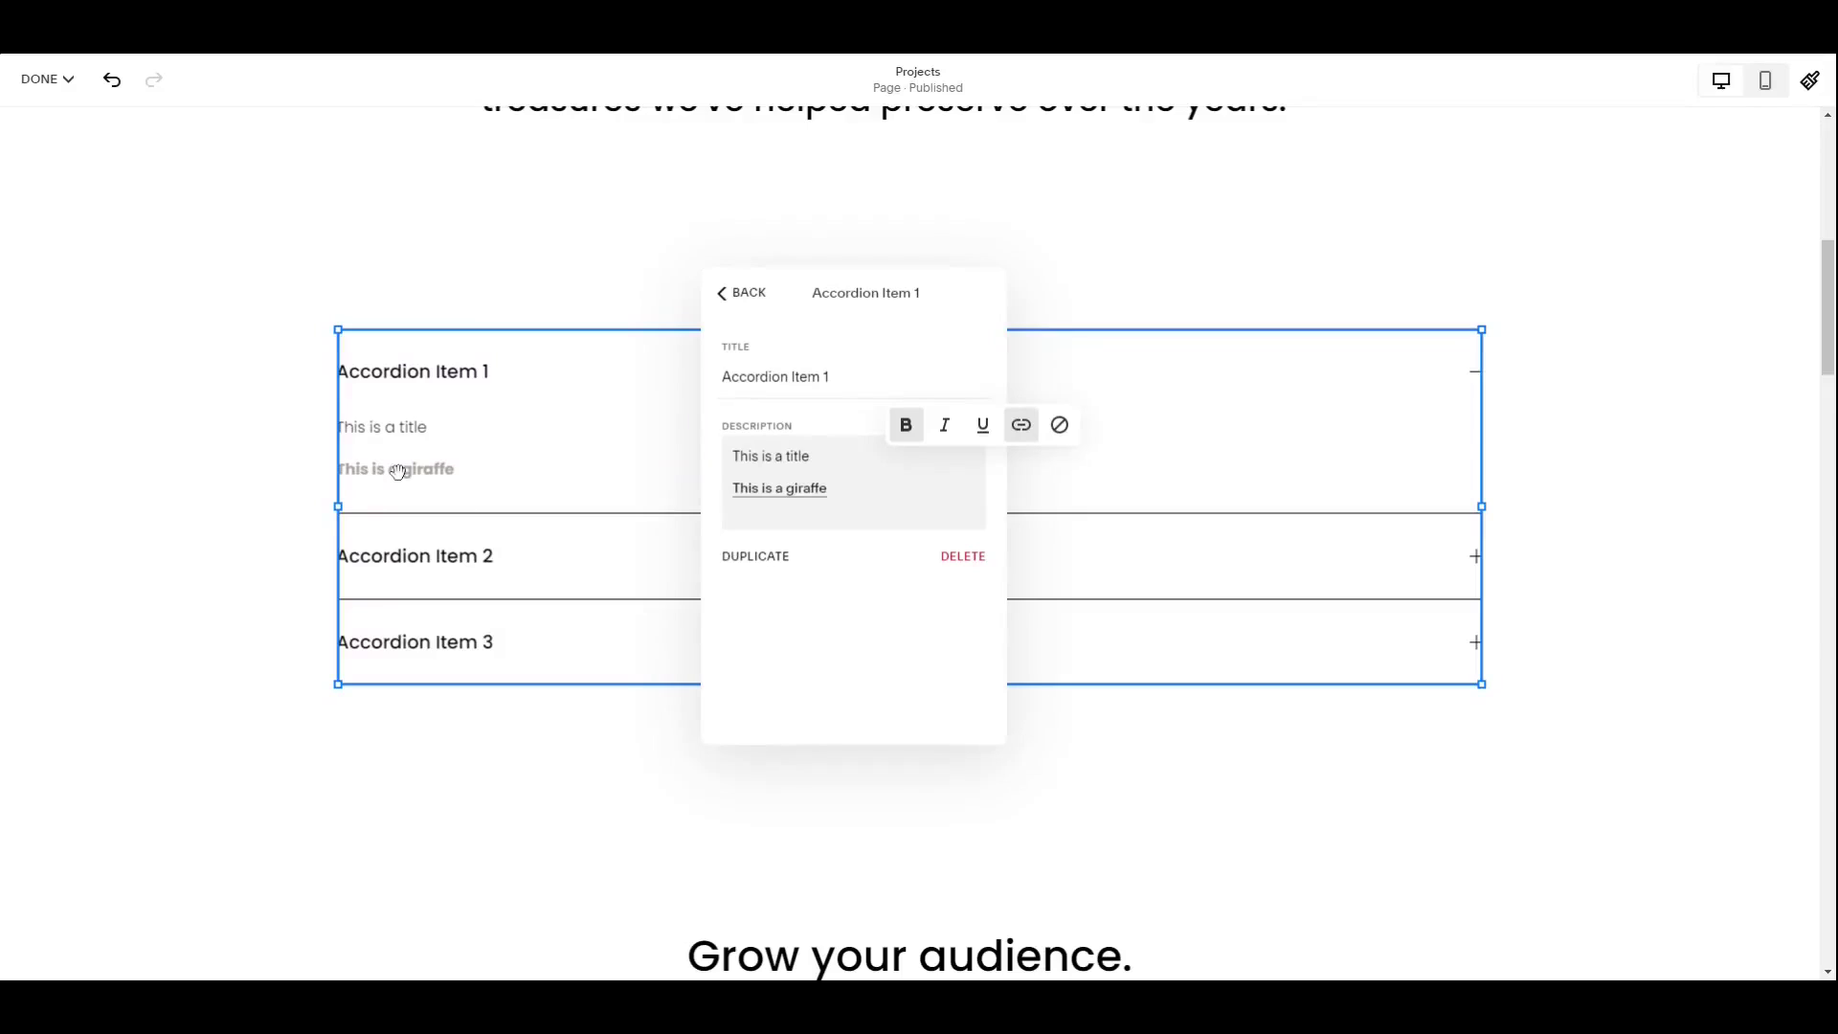
left_click_drag(910, 279, 1705, 276)
Save the page edits and expand Accordion Item 1 to show its title and giraffe image.
left_click(41, 79)
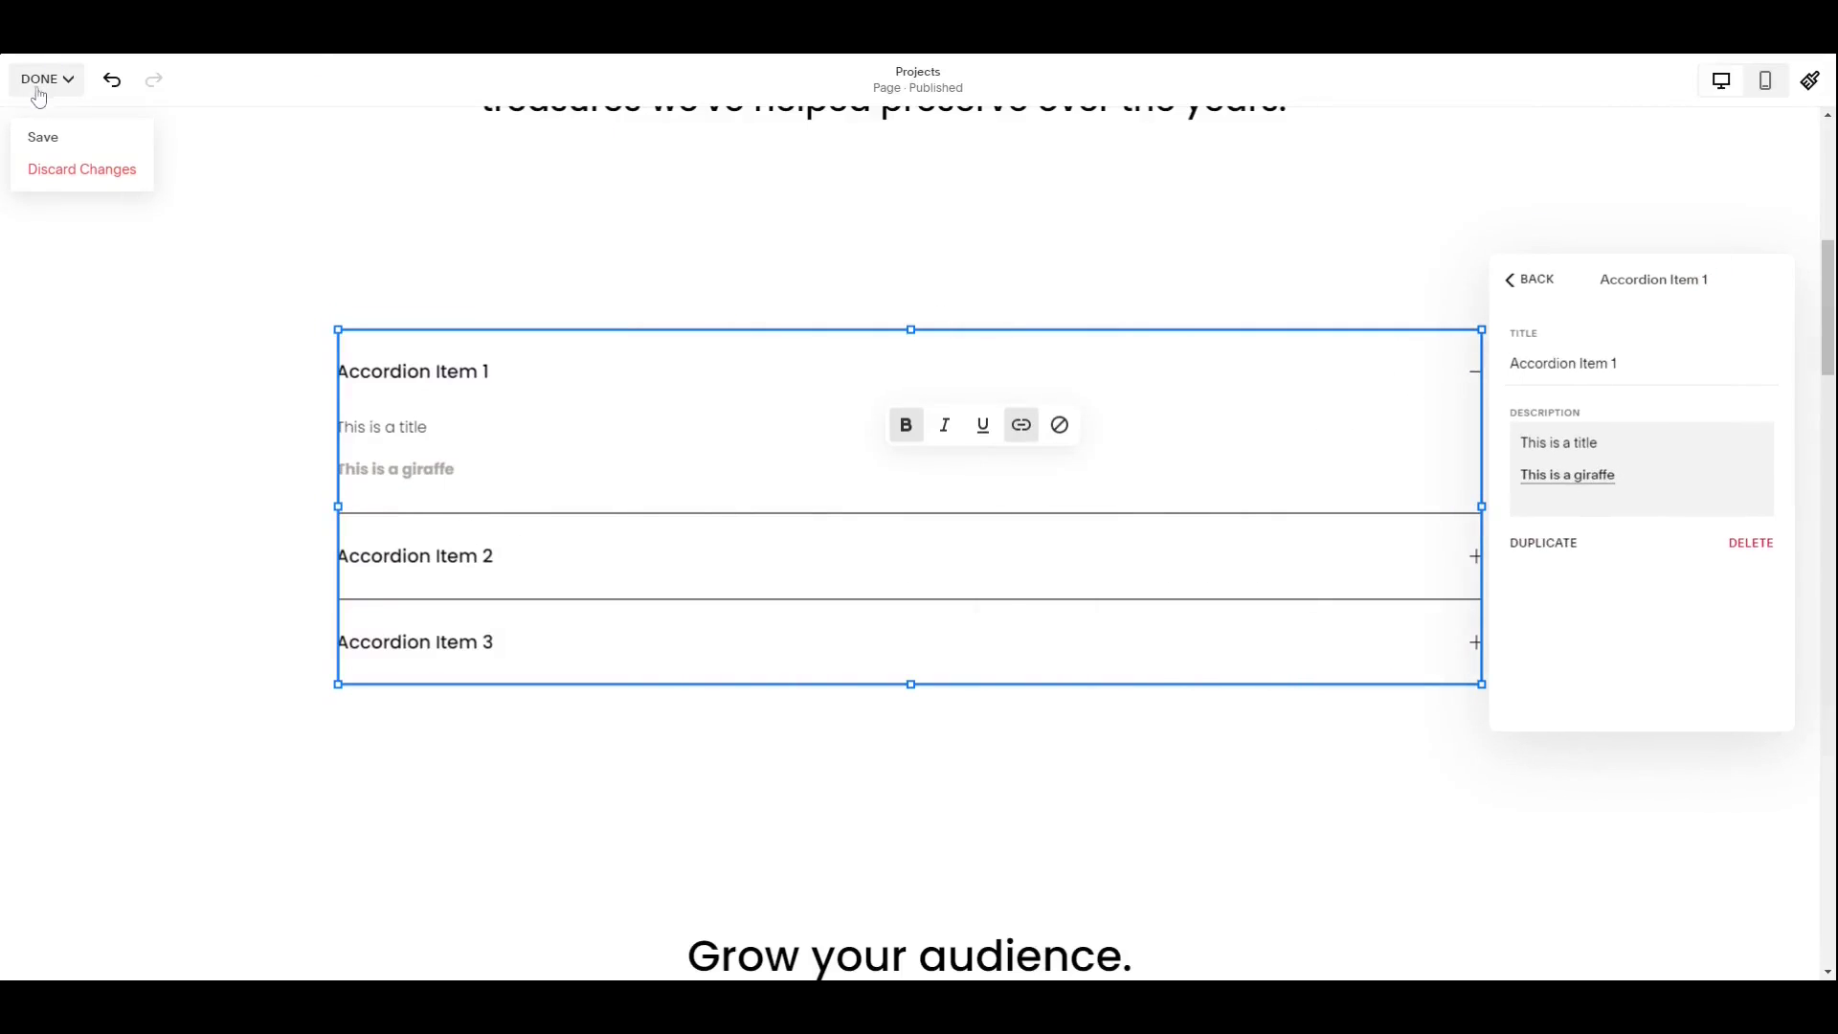
left_click(43, 137)
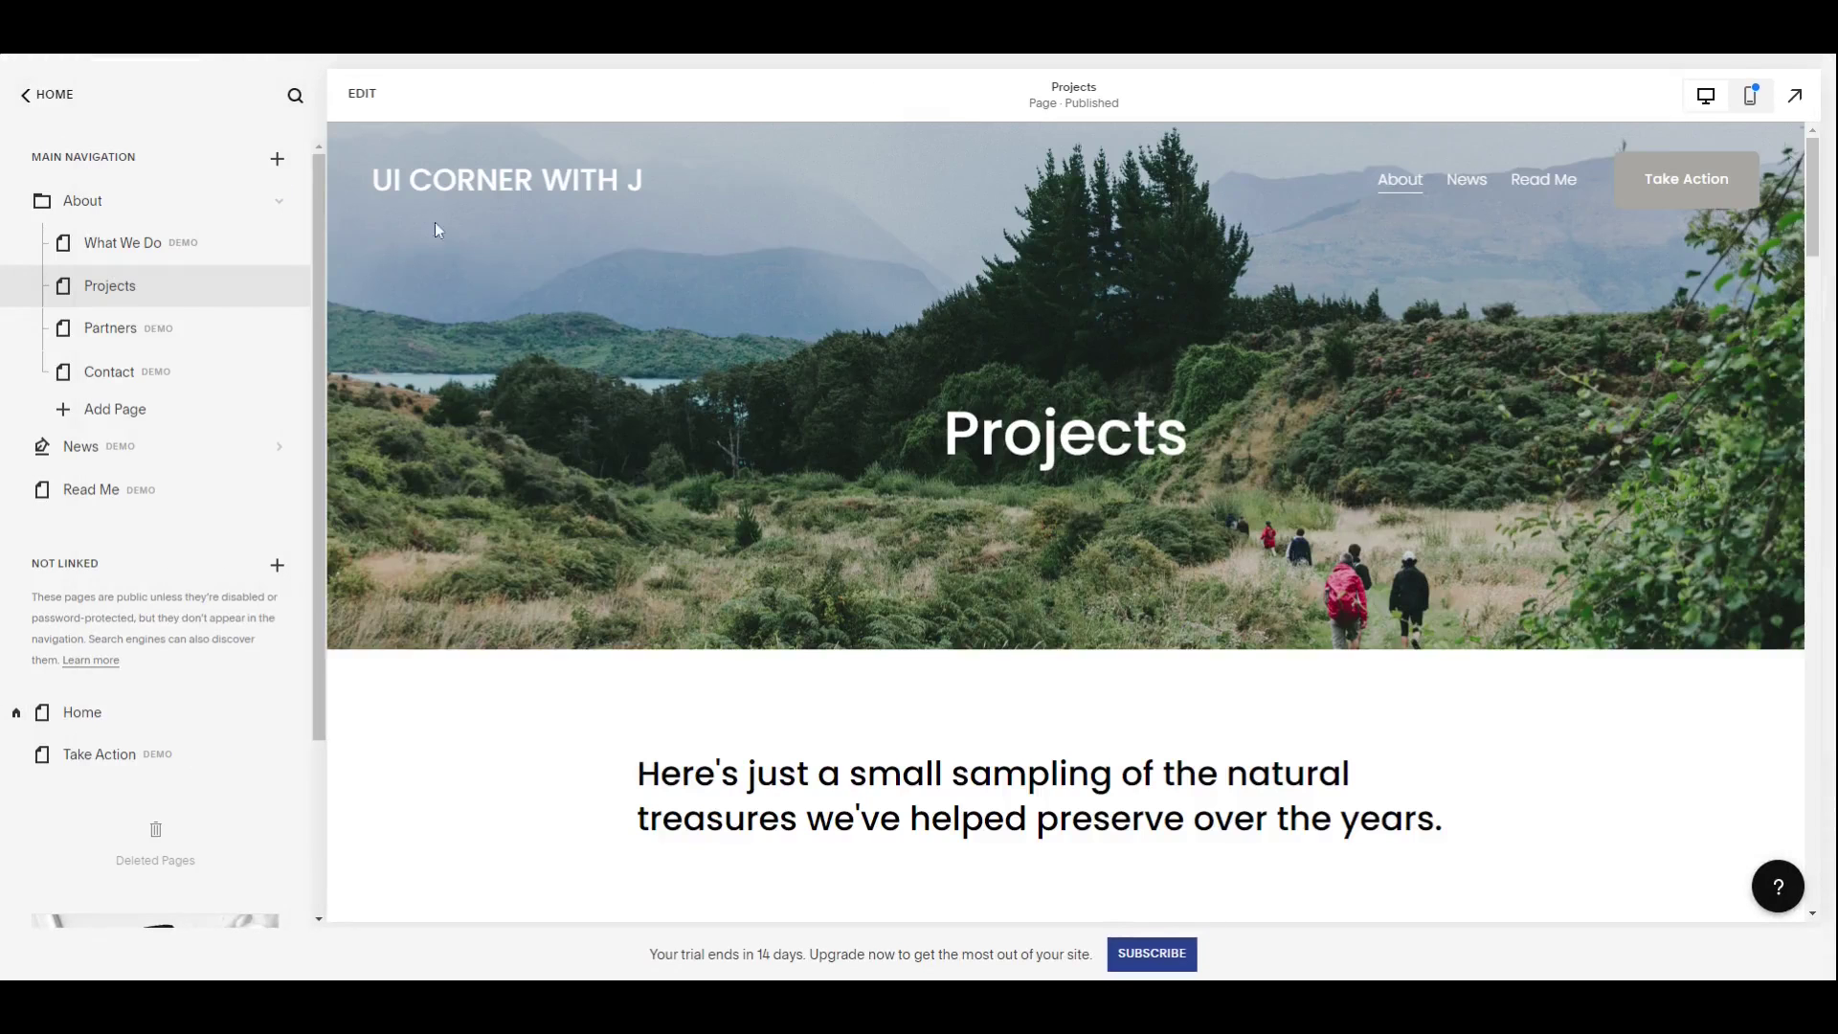
scroll(826, 379, "down", 7)
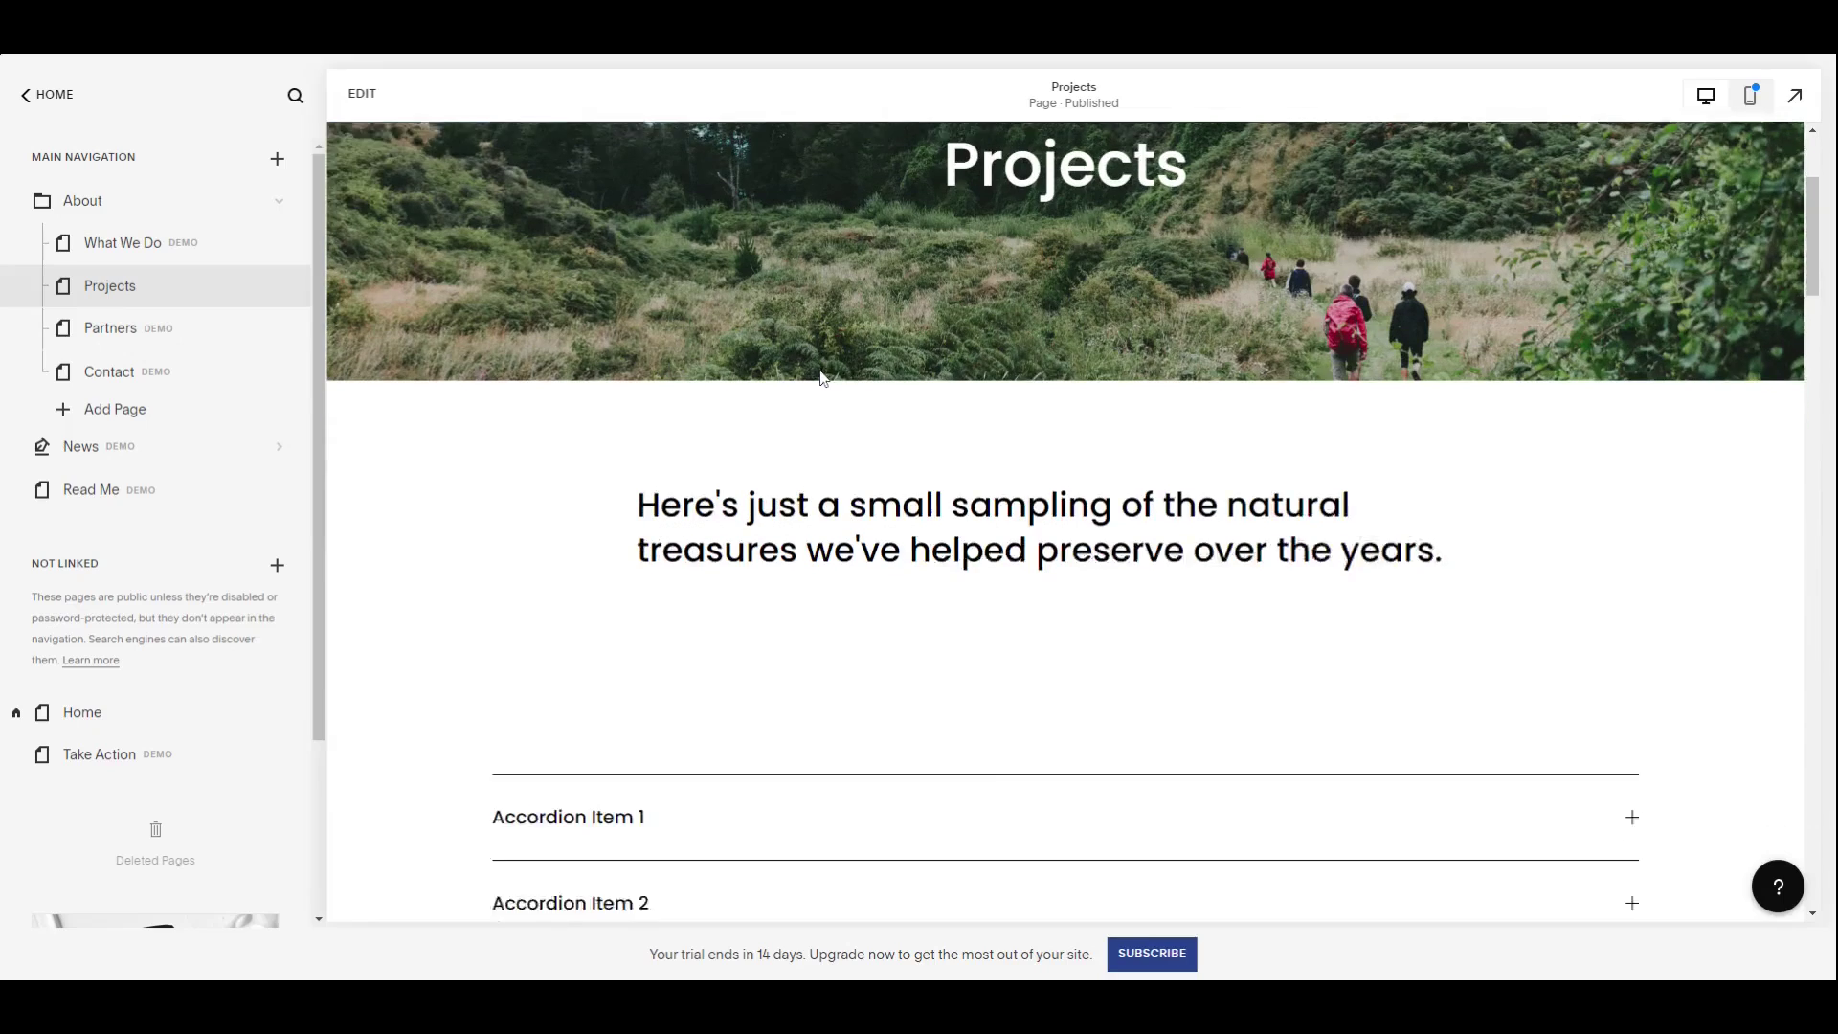
scroll(816, 376, "down", 1)
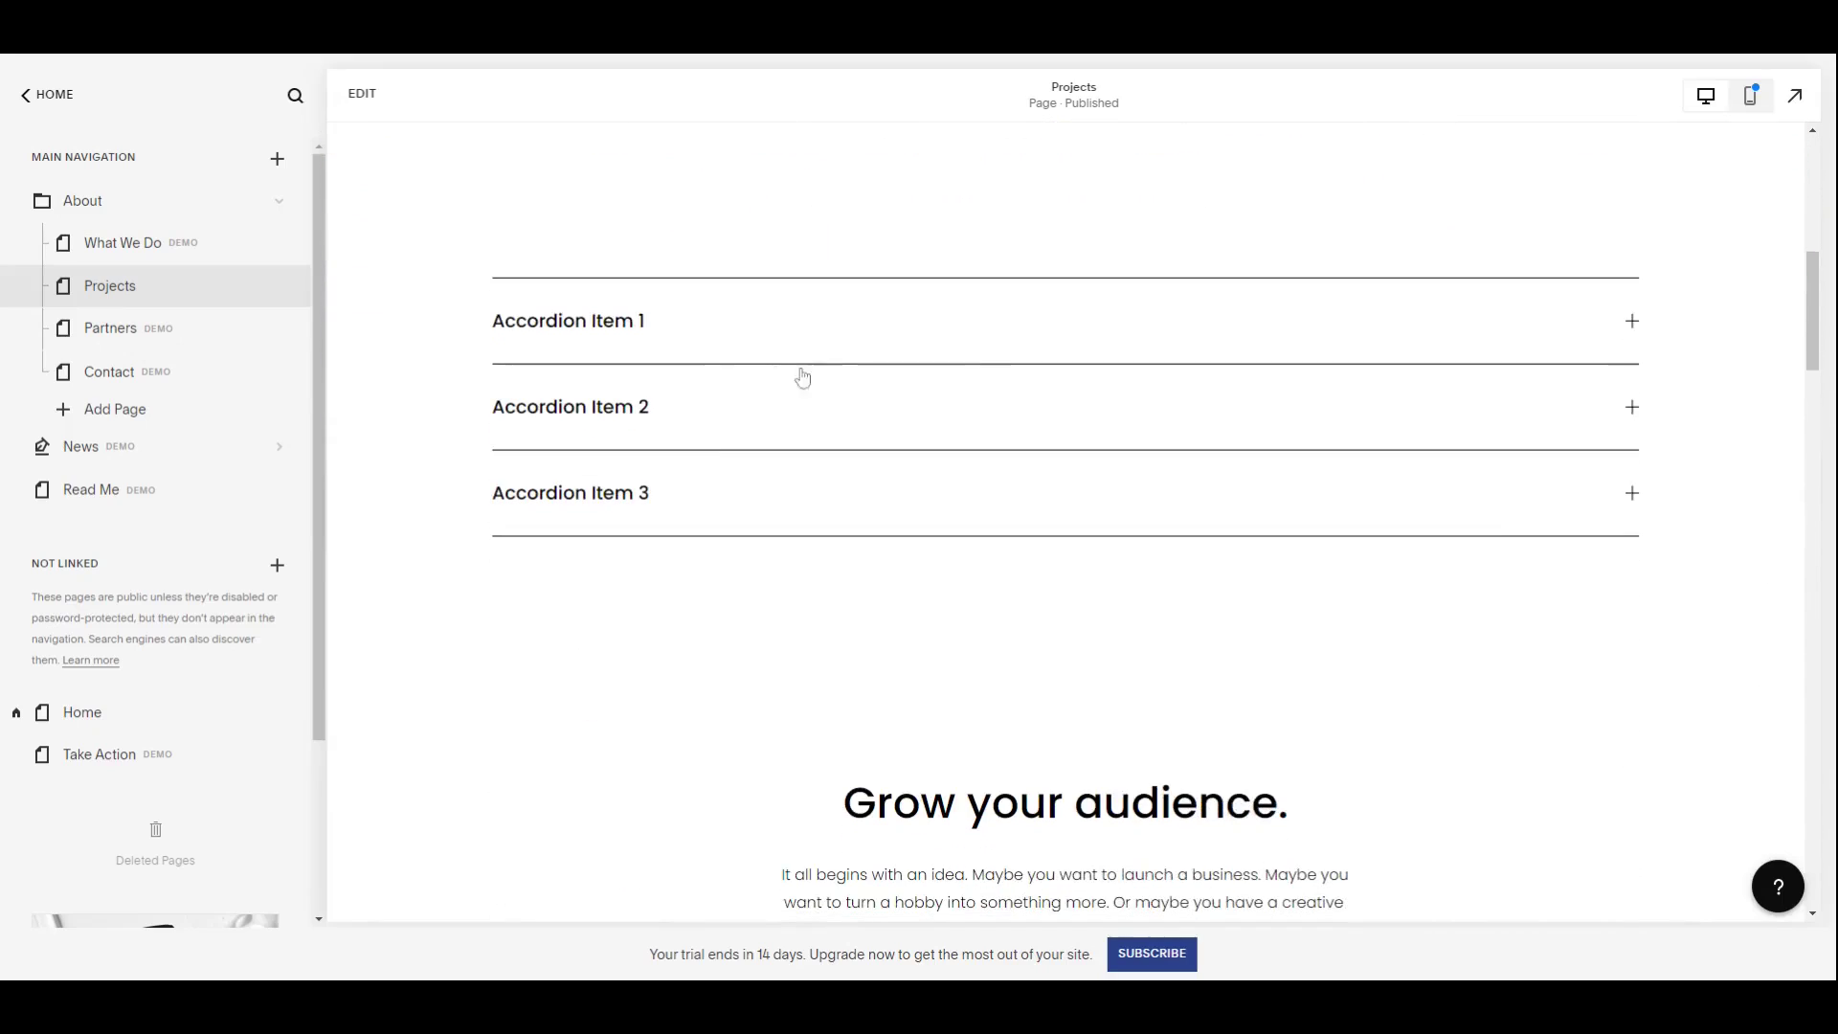
left_click(655, 326)
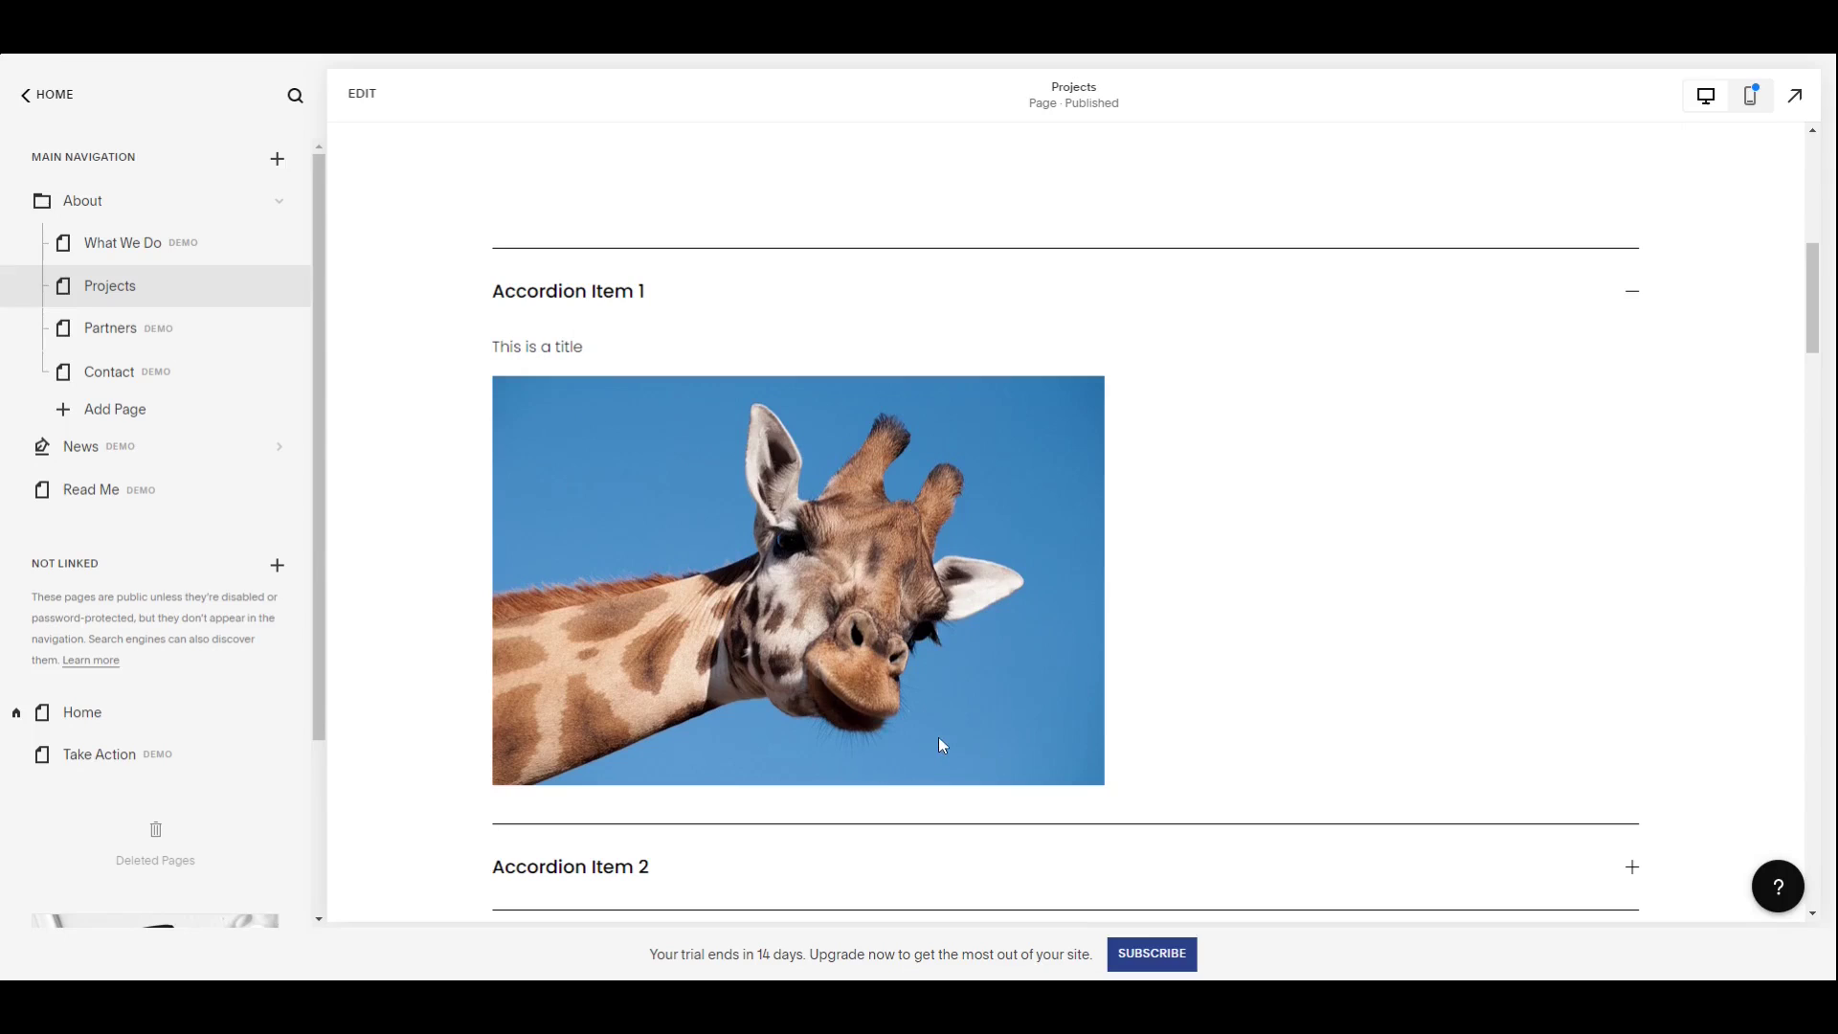
Reopen Accordion Item 1's description editor on the Projects page.
left_click(360, 95)
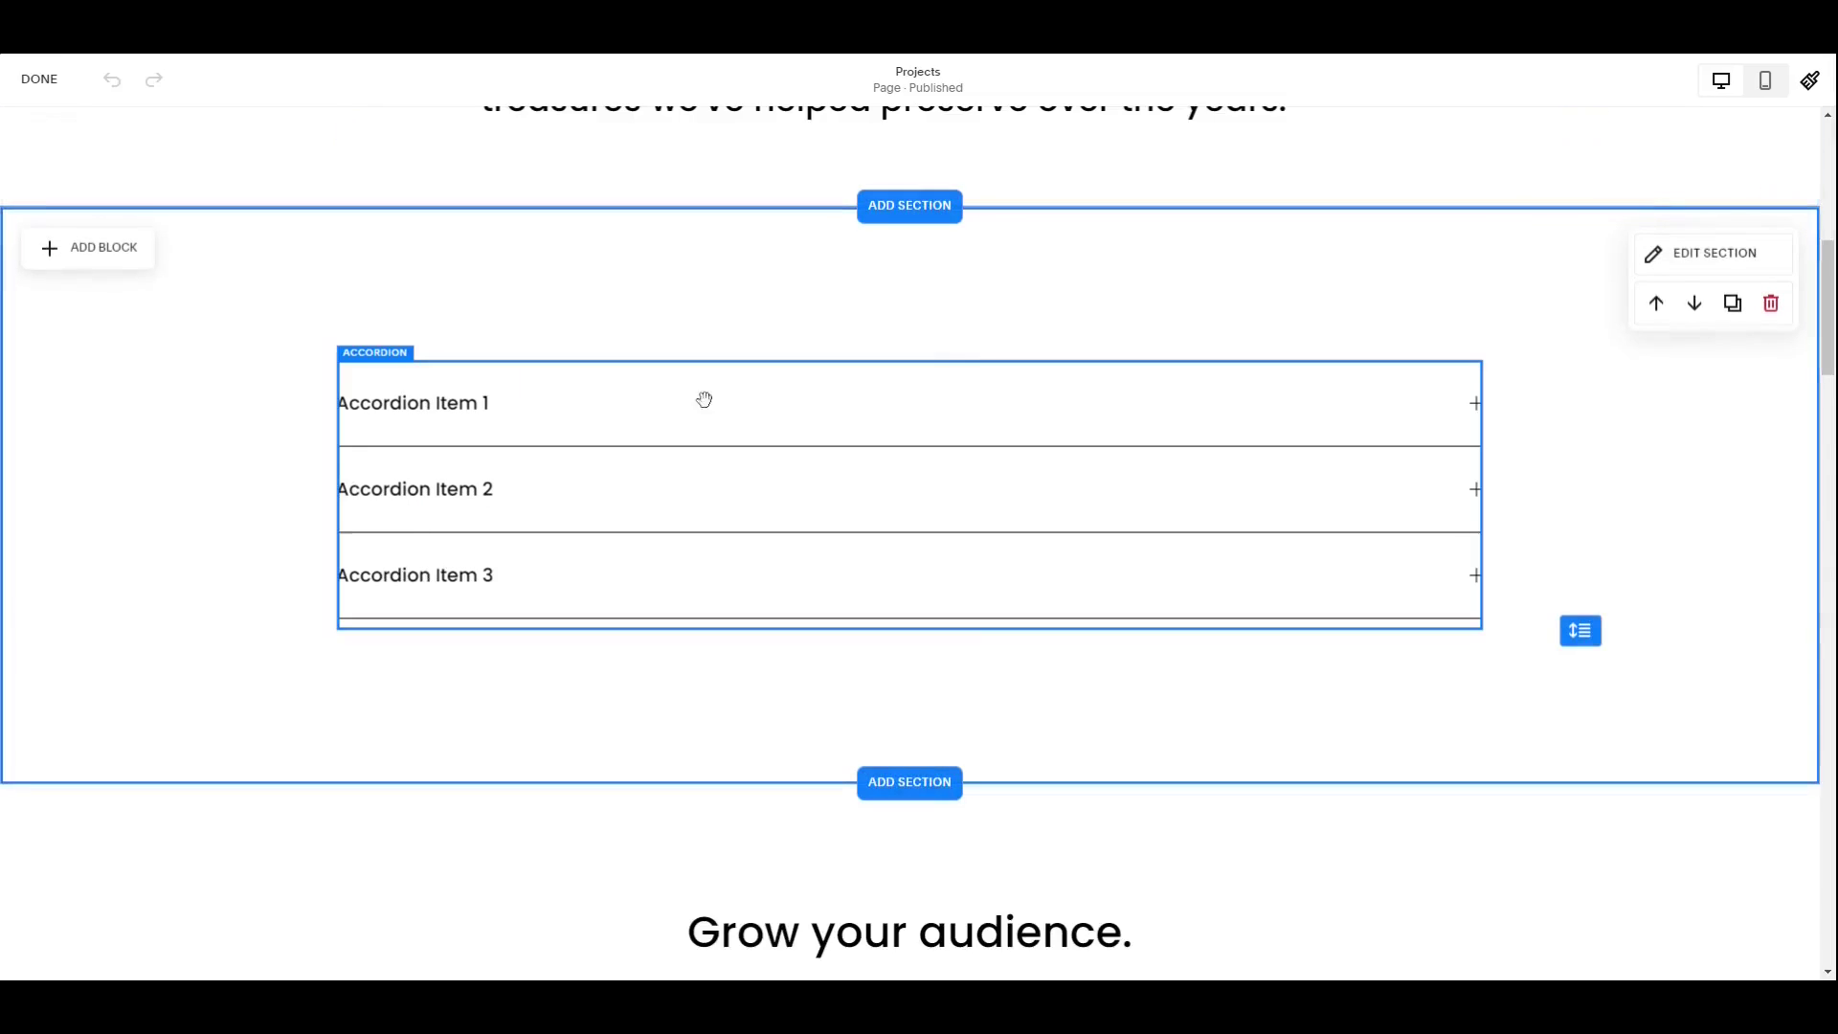
left_click(813, 407)
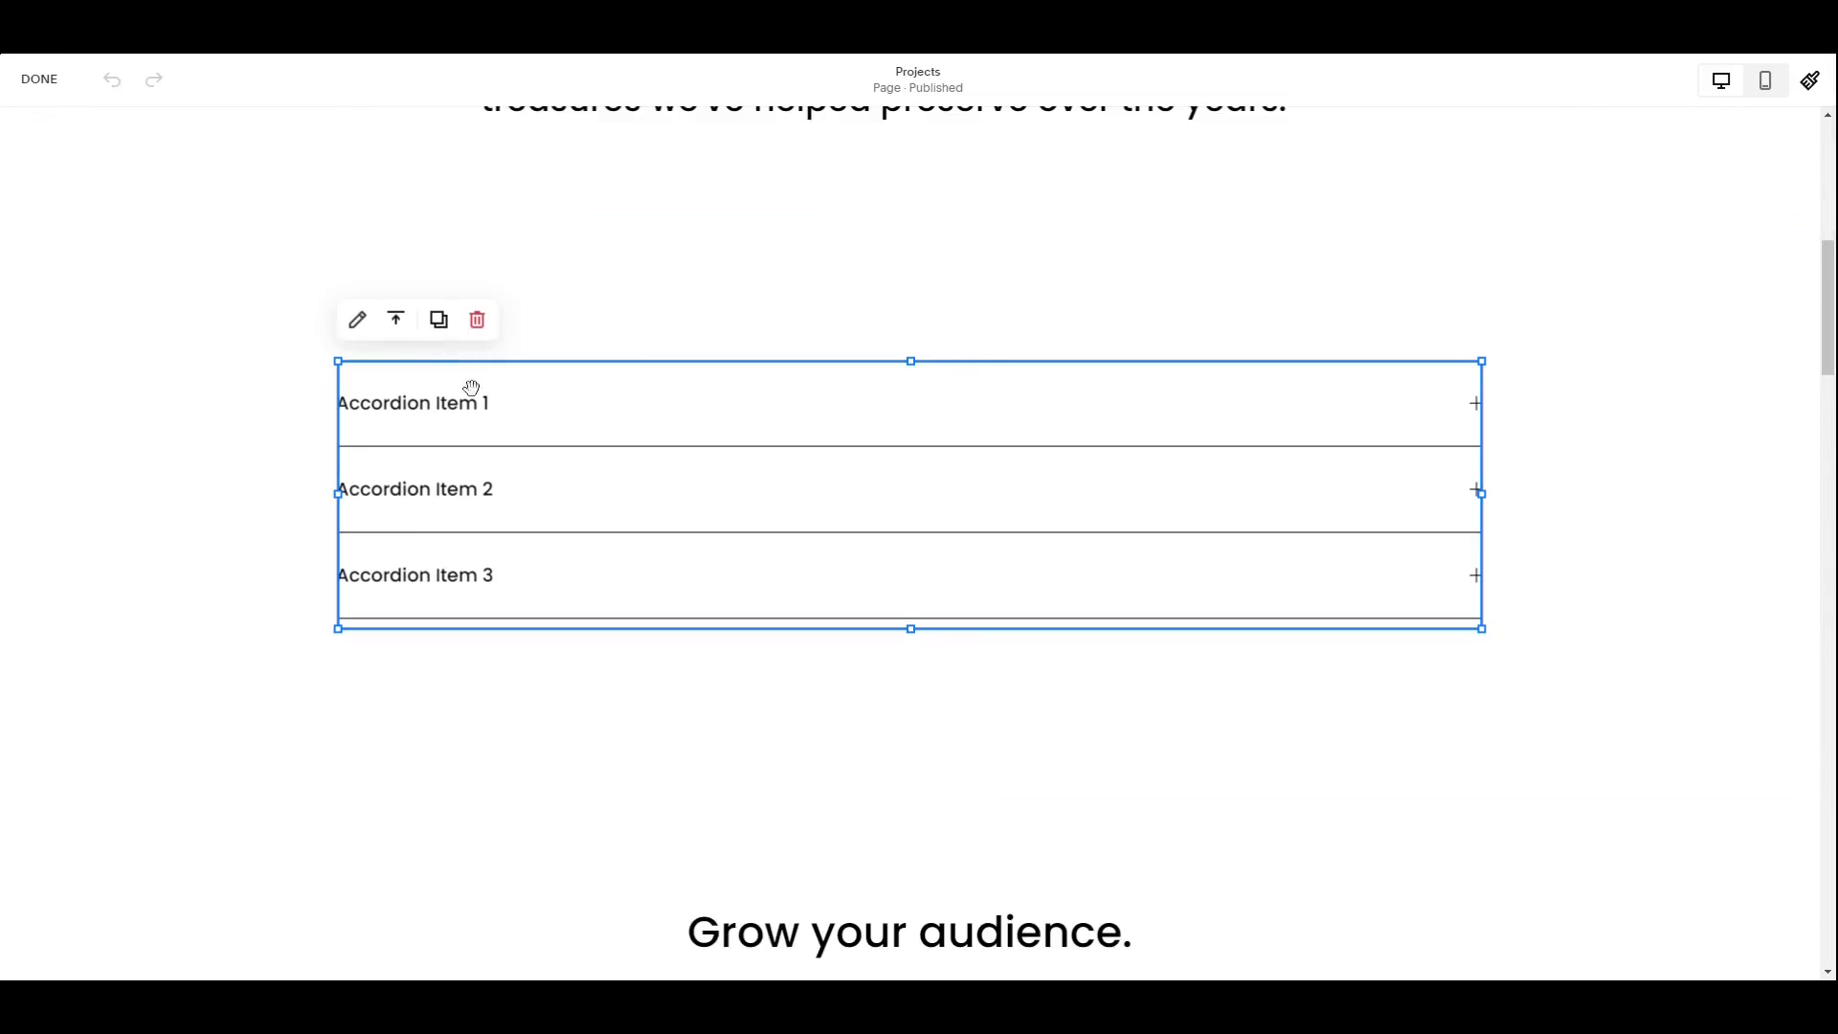
left_click(360, 318)
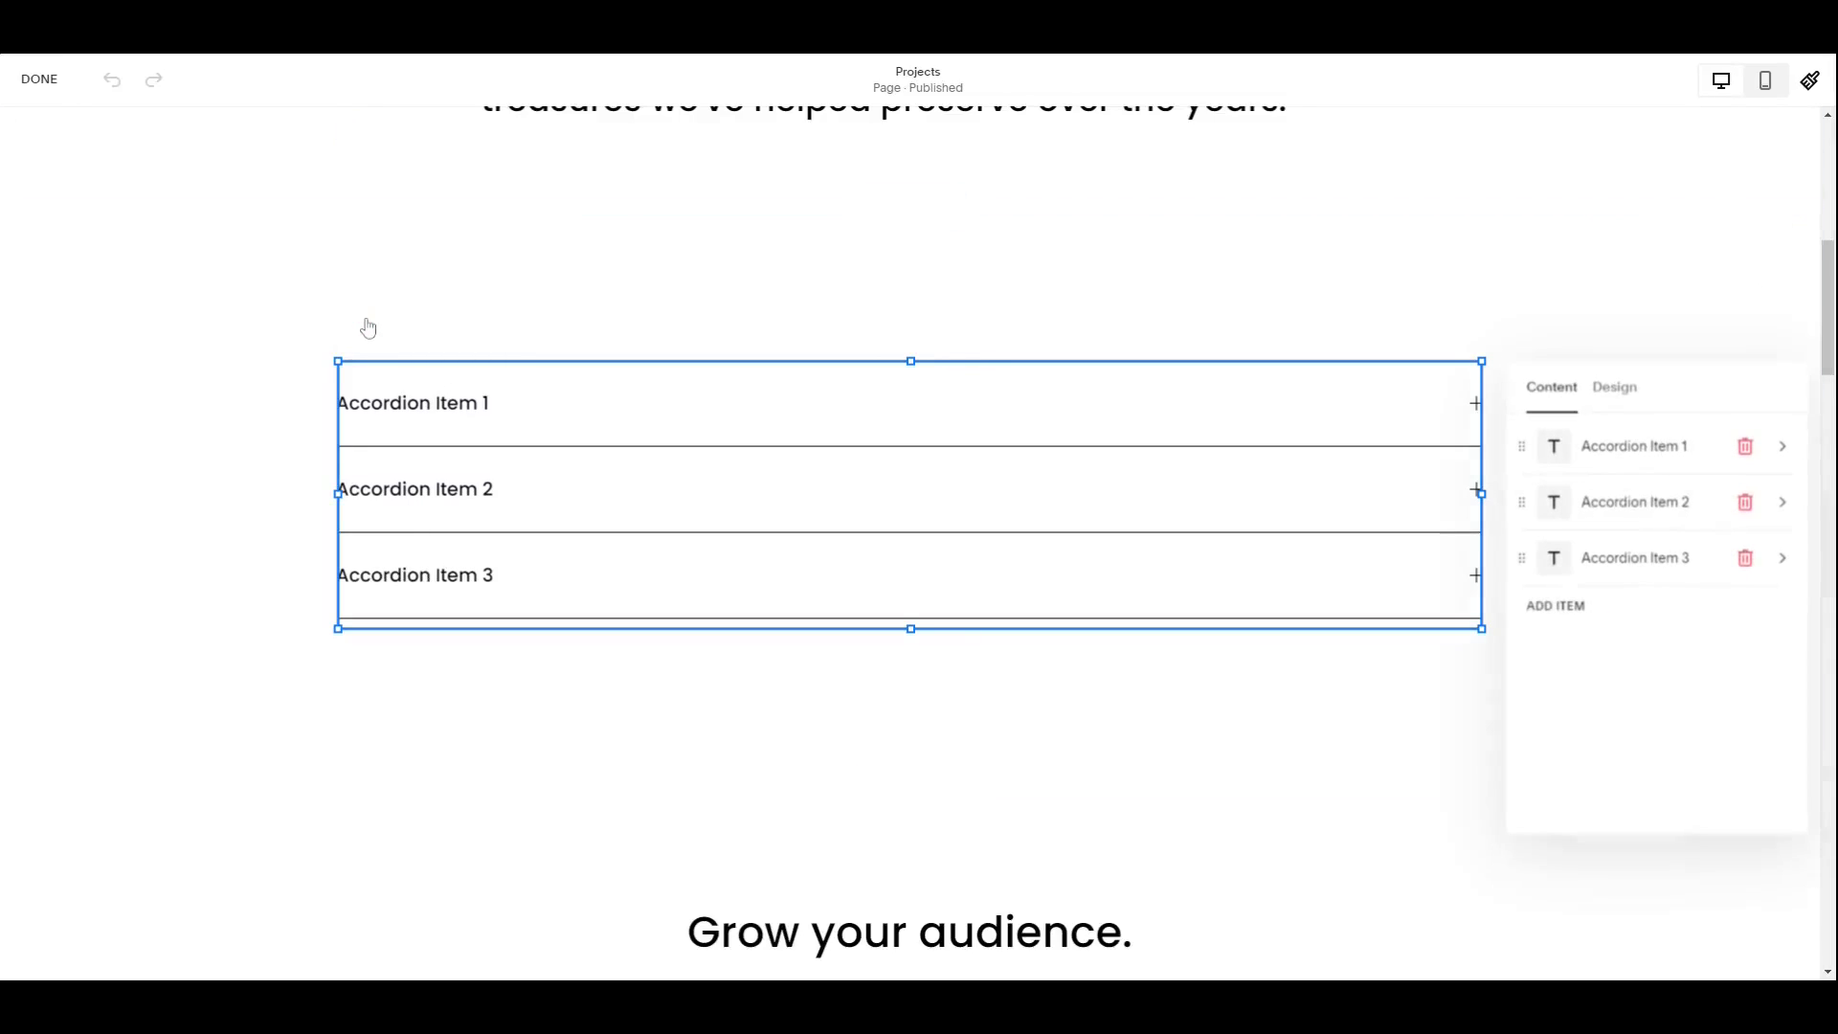
left_click(1649, 446)
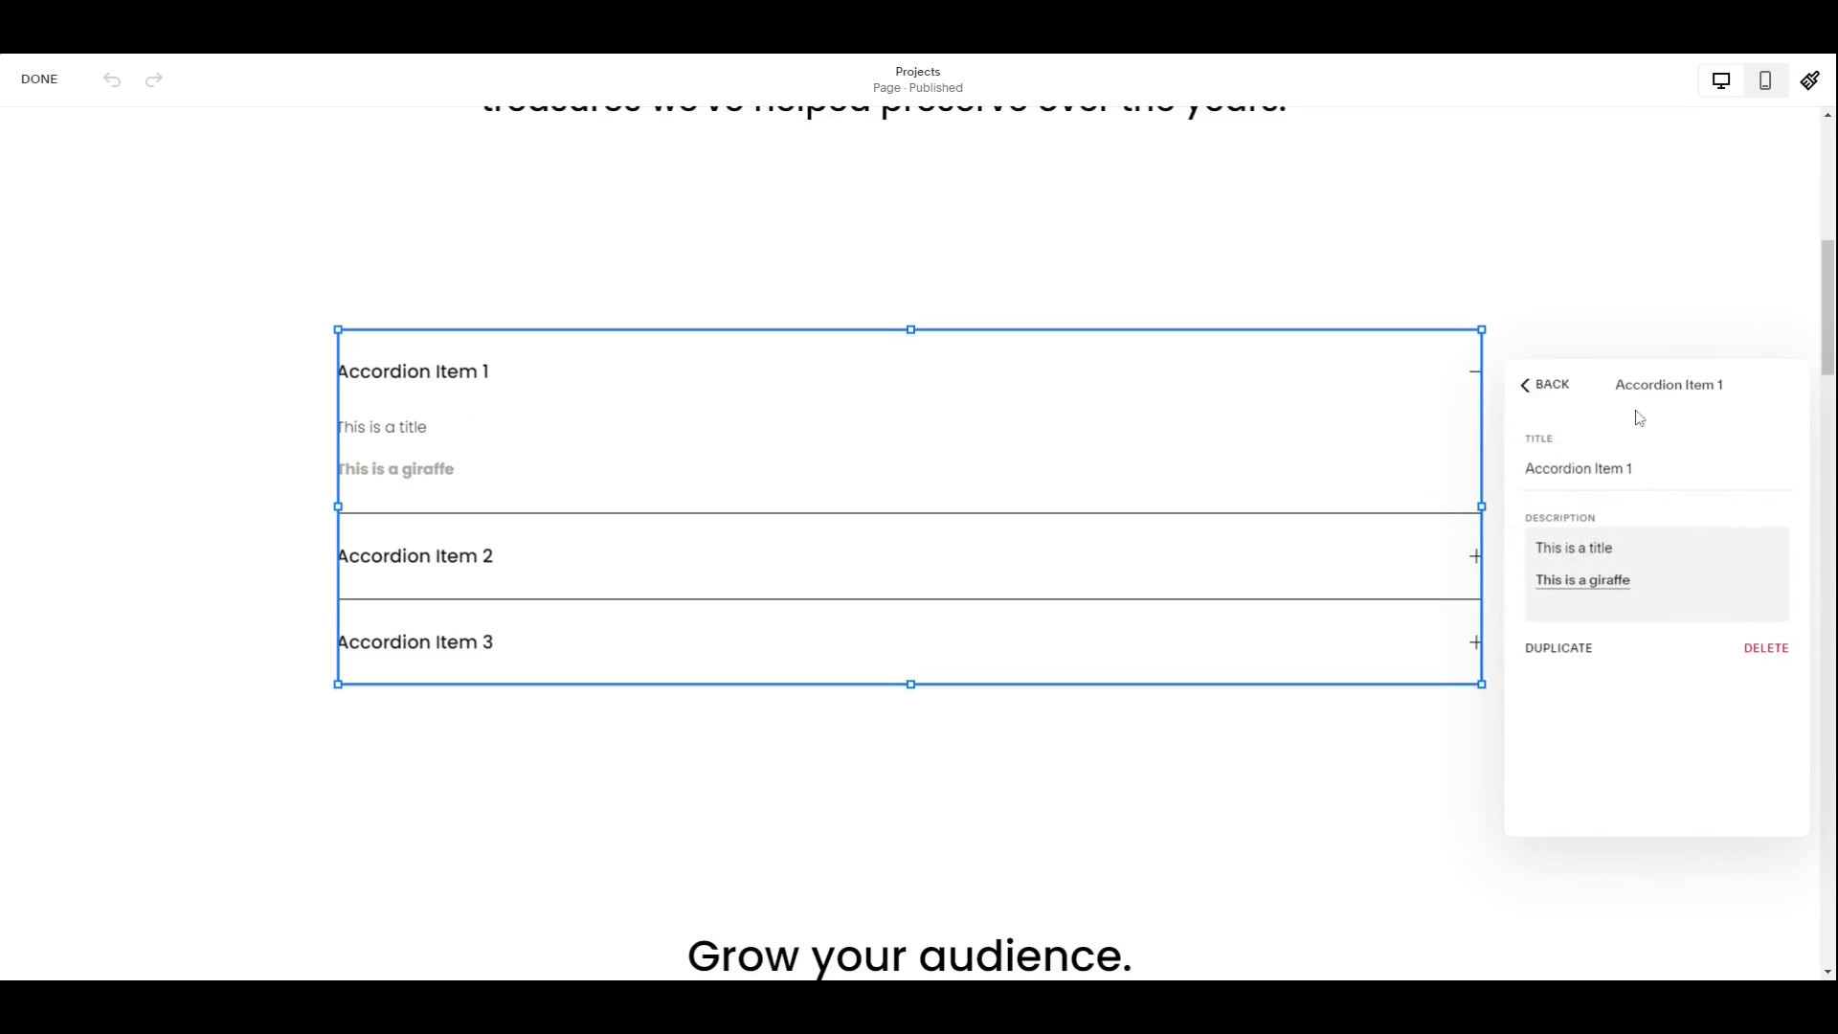
left_click_drag(1606, 384, 697, 274)
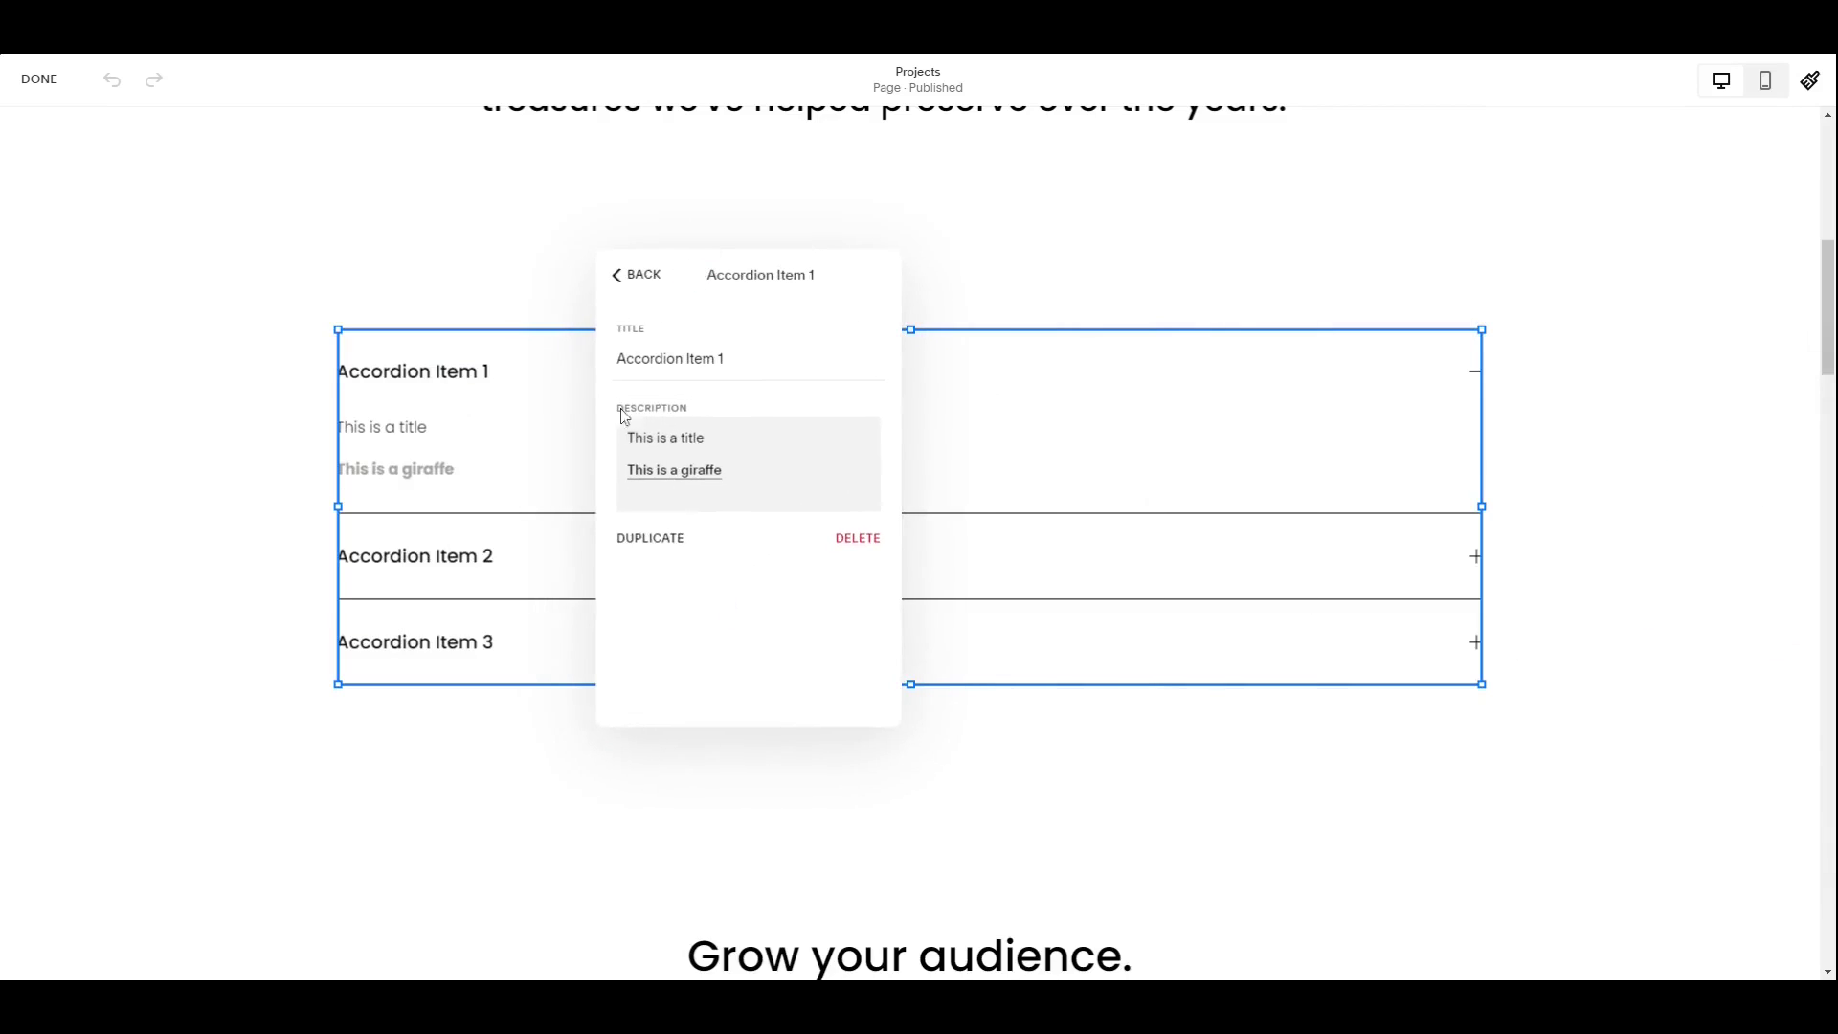
After the giraffe line, add 'Another title', a pasted Lorem ipsum paragraph and 'This is a cat'.
left_click(739, 470)
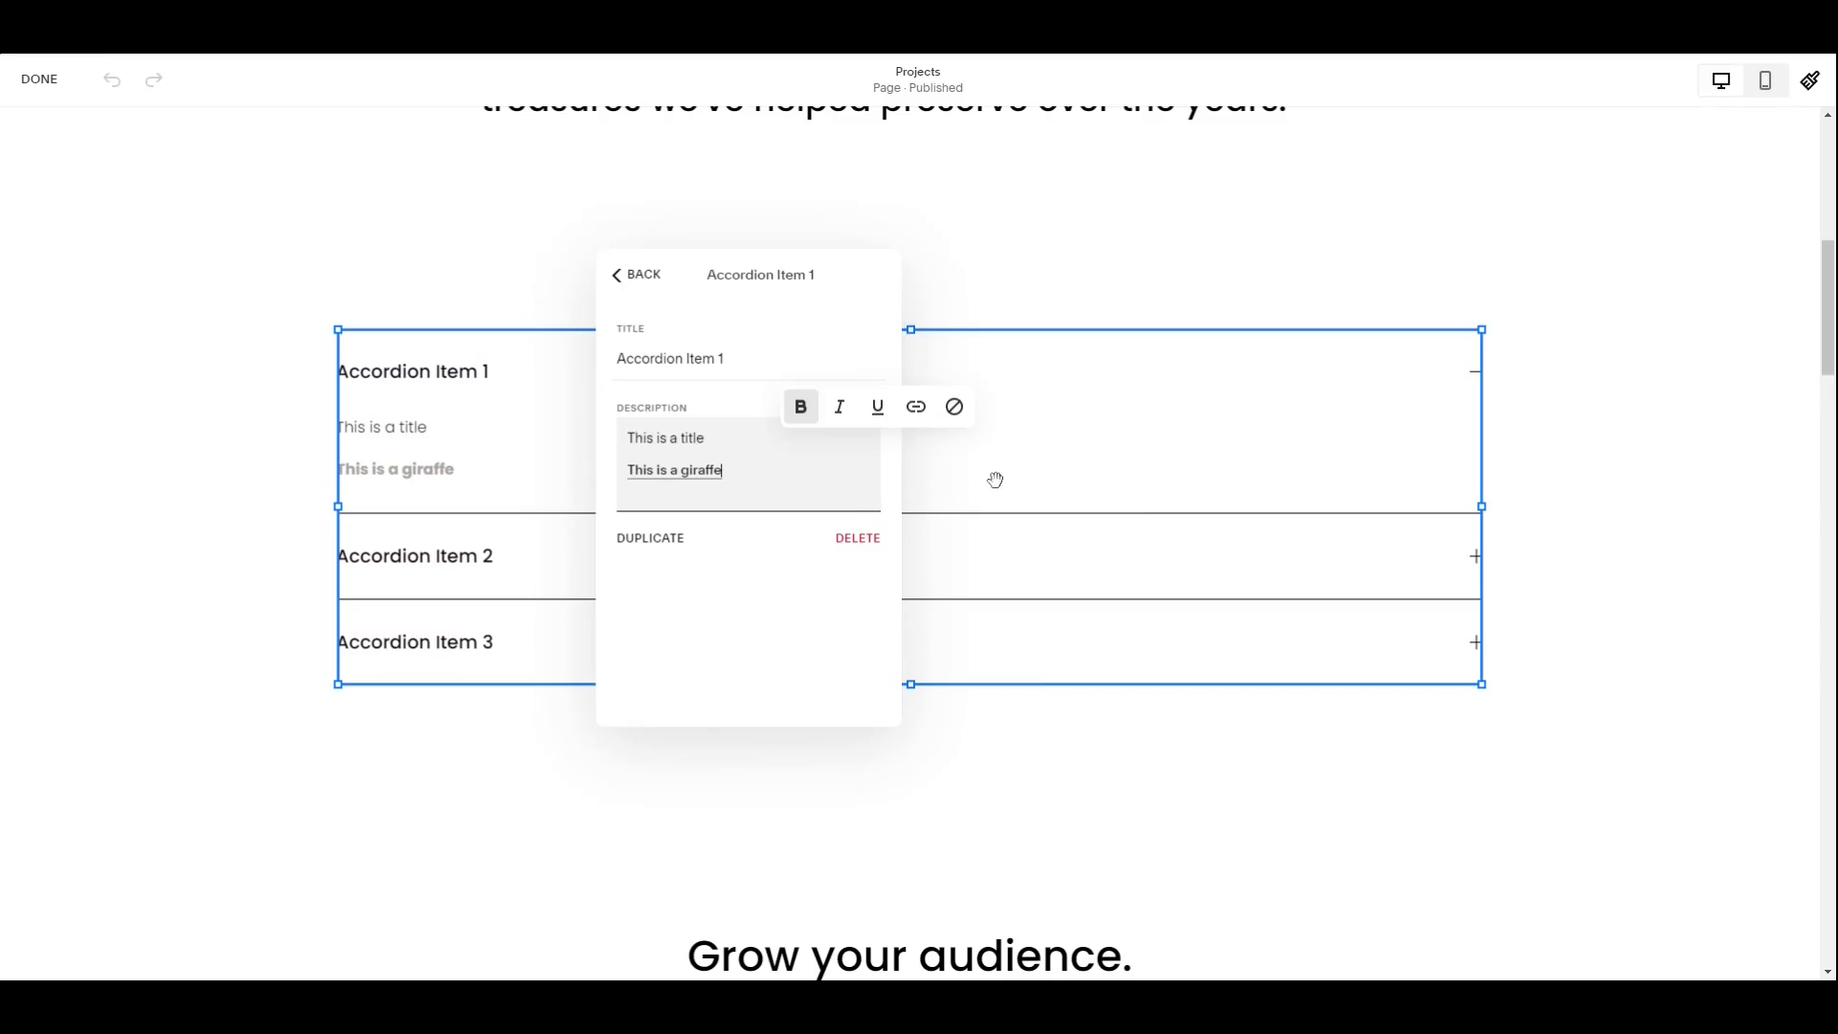
key("Return")
key("Return")
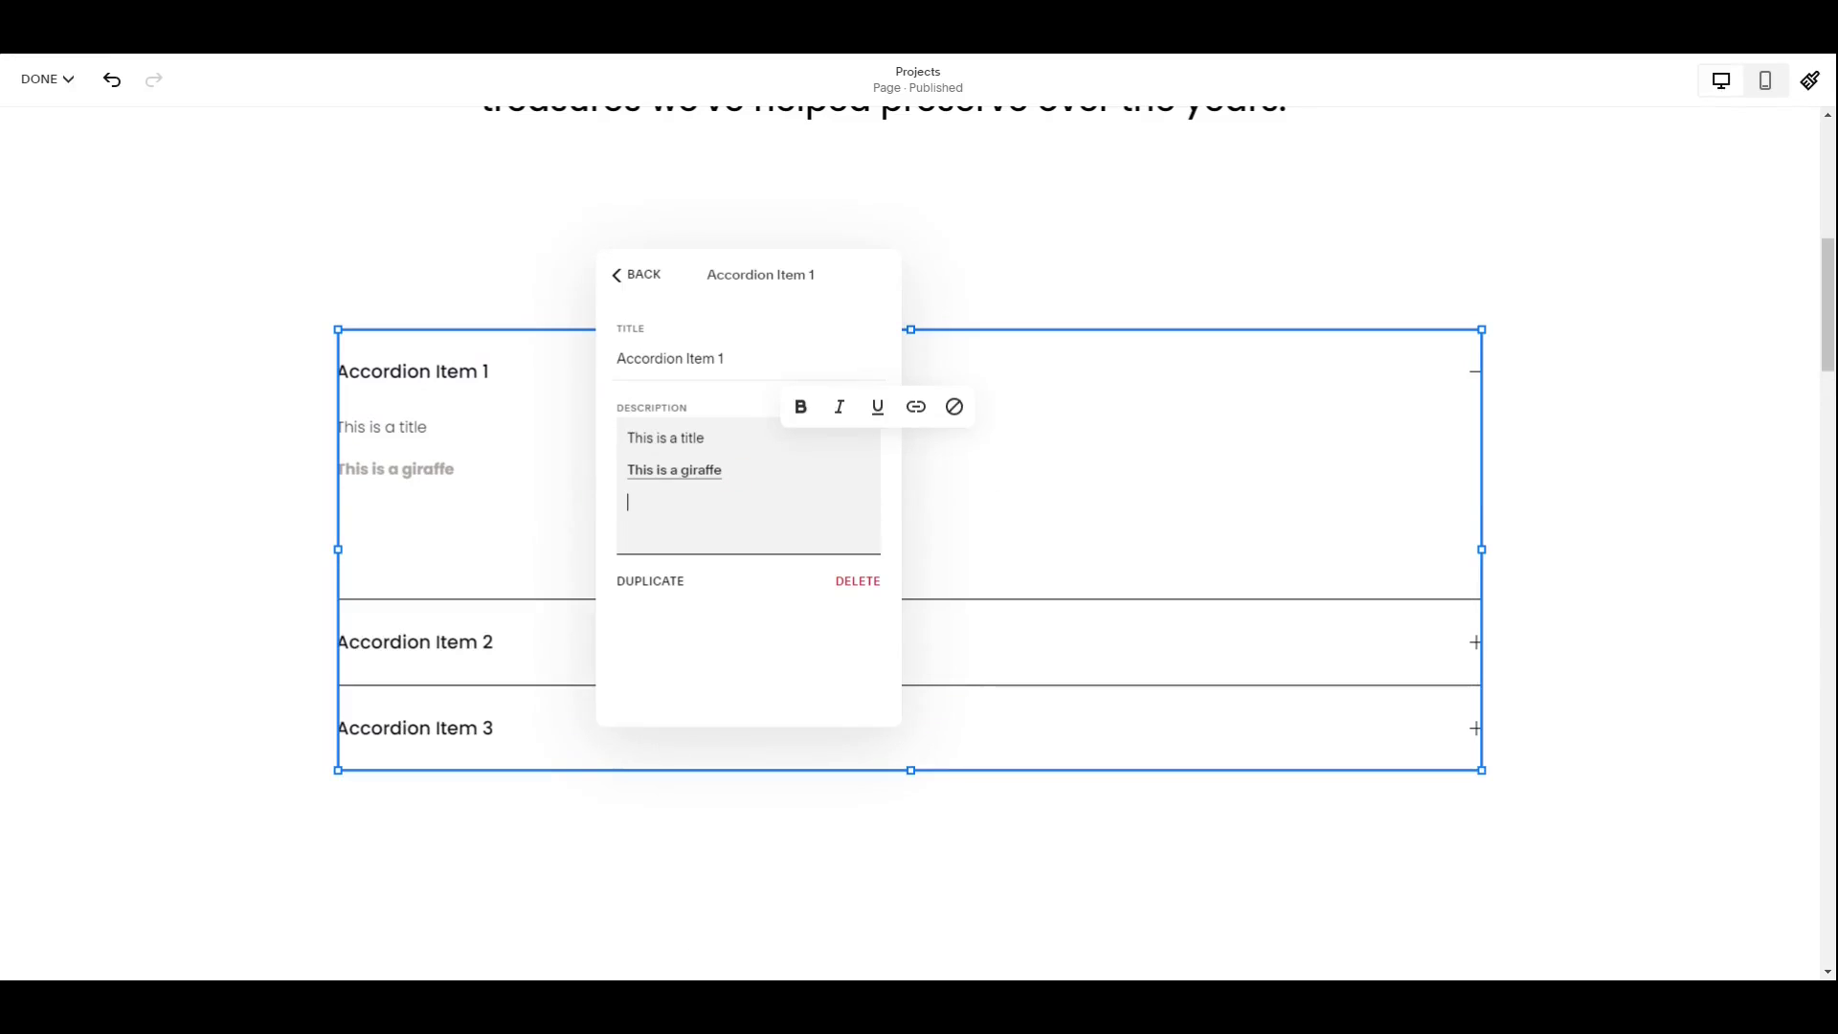
type("Another title")
key("Return")
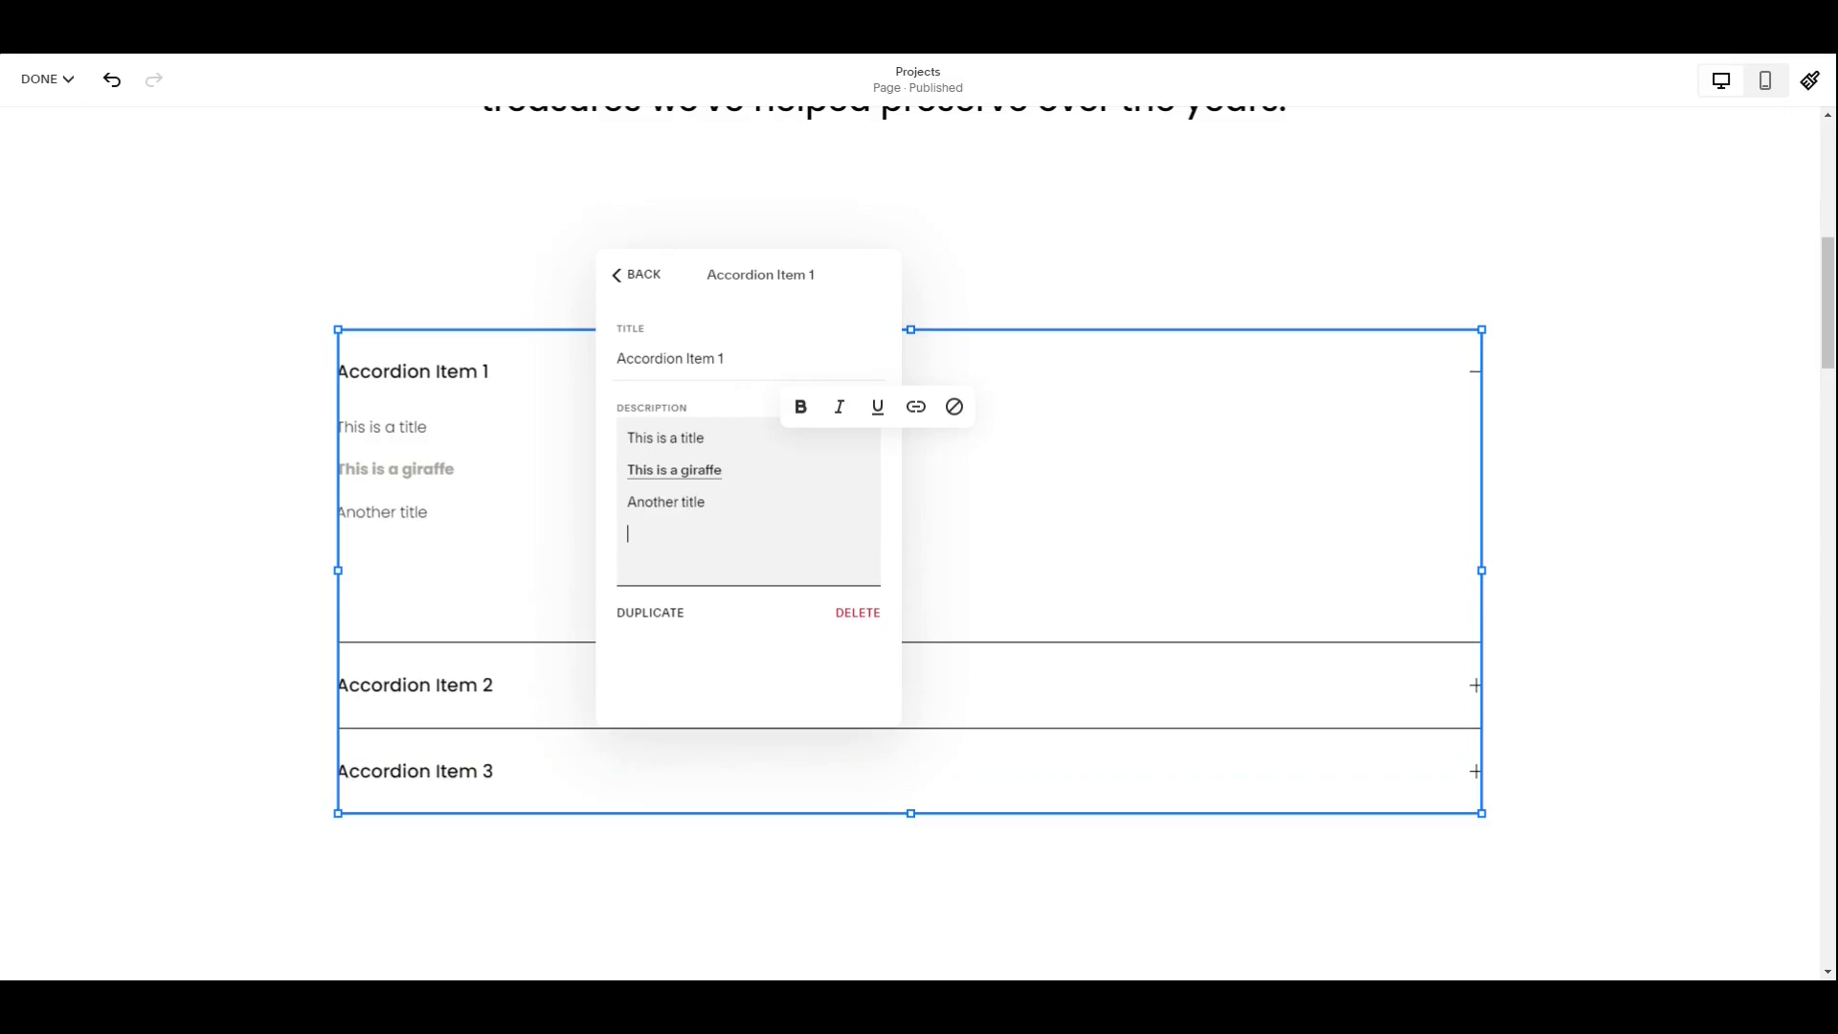
type("Lorem ipsum dolor sit amet, consectetur adipiscing elit. Nam lobortis quam felis, at mattis leo tincidunt sed. Sed metus diam, aliquam at erat quis, euismod interdum justo. Pellentesque pharetra erat erat, ut finibus arcu congue consectetur. Phasellus blandit dui non eros consectetur, vitae malesuada purus convallis. Donec mollis arcu ullamcorper, aliquam velit vel, elementum libero. Quisque nec lectus non justo aliquam condimentum. Praesent eget enim consequat, bibendum orci et, dictum erat. Nulla convallis ullamcorper condimentum. Etiam viverra imperdiet rhoncus.")
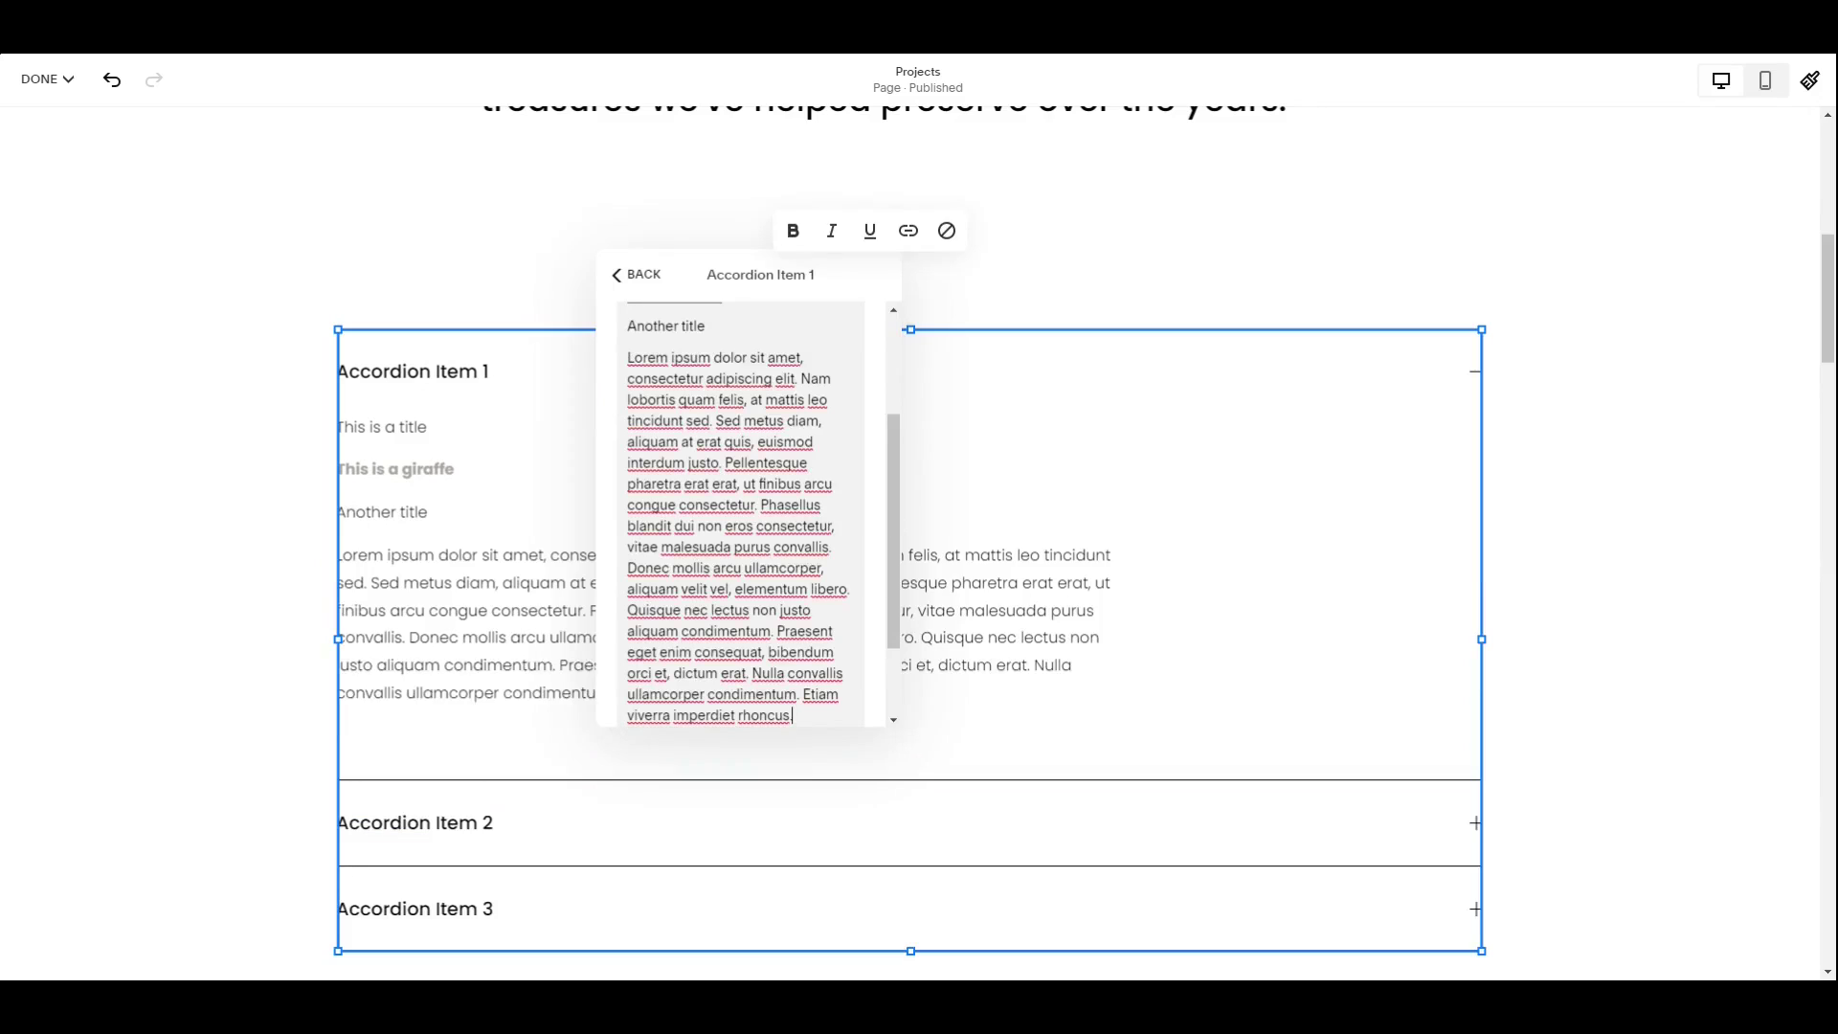
scroll(742, 517, "down", 2)
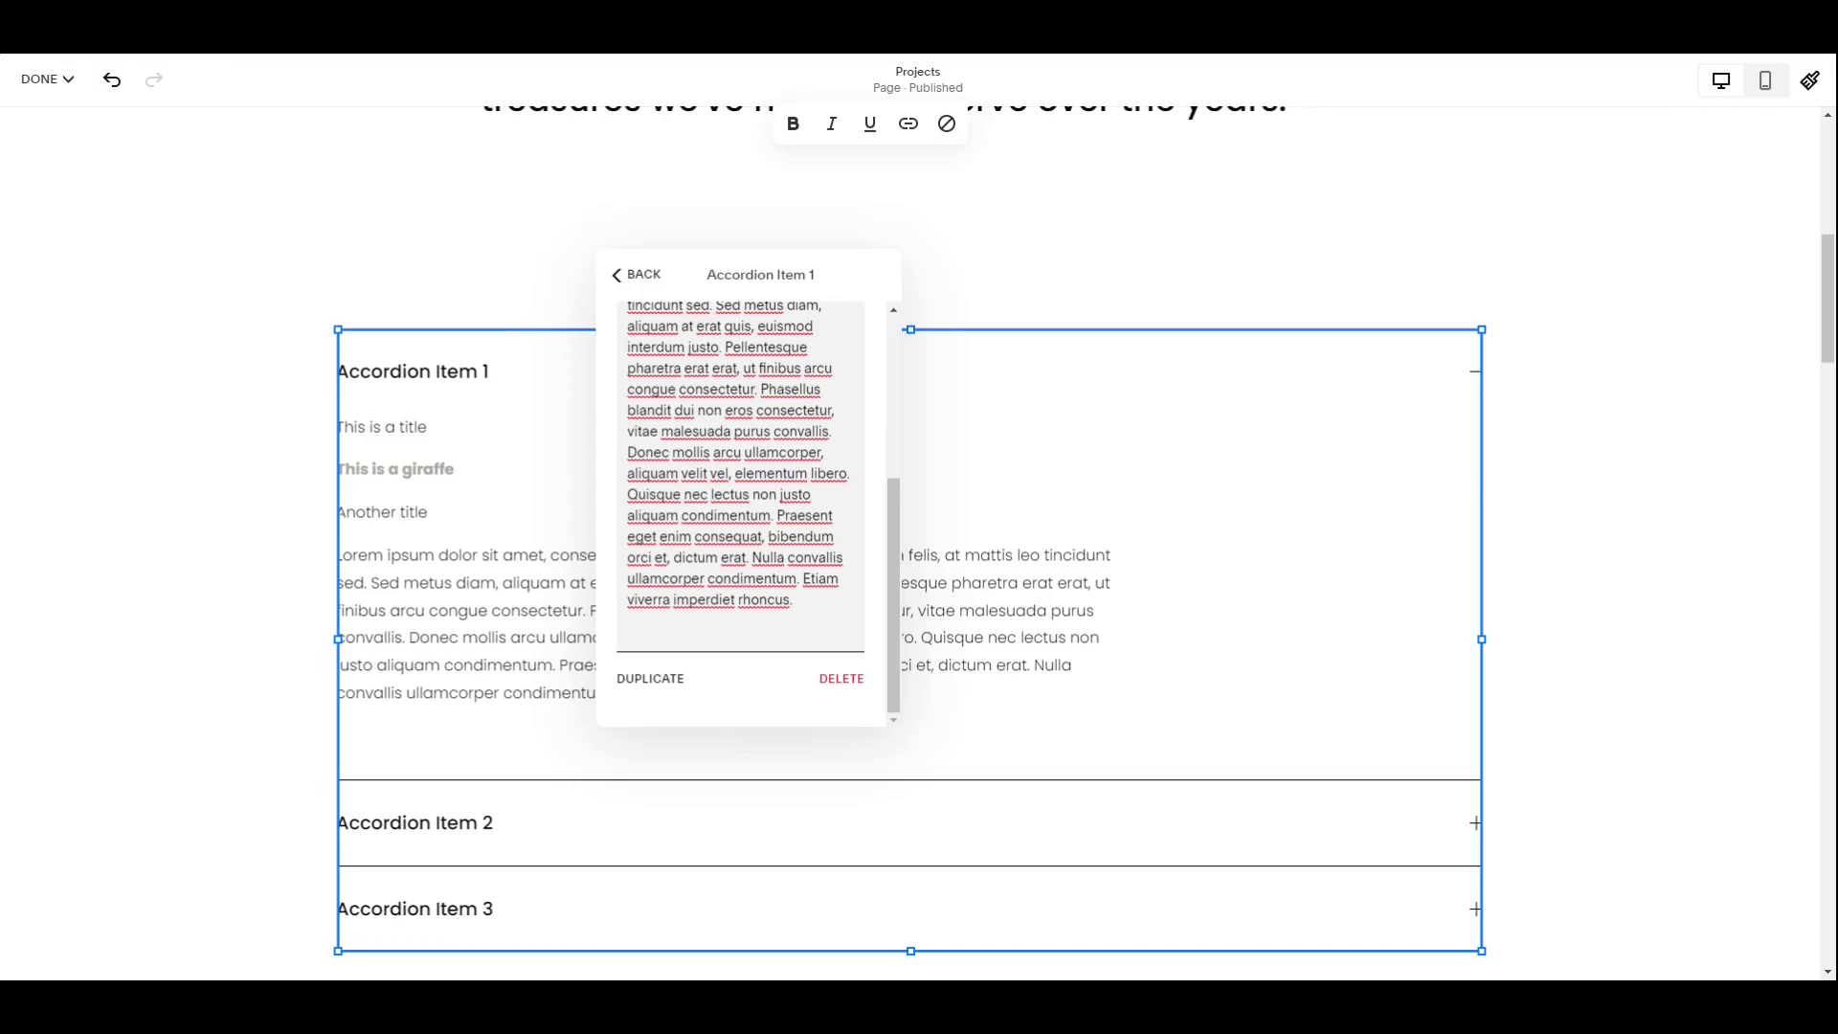
type("This is a cat")
left_click_drag(701, 630, 626, 632)
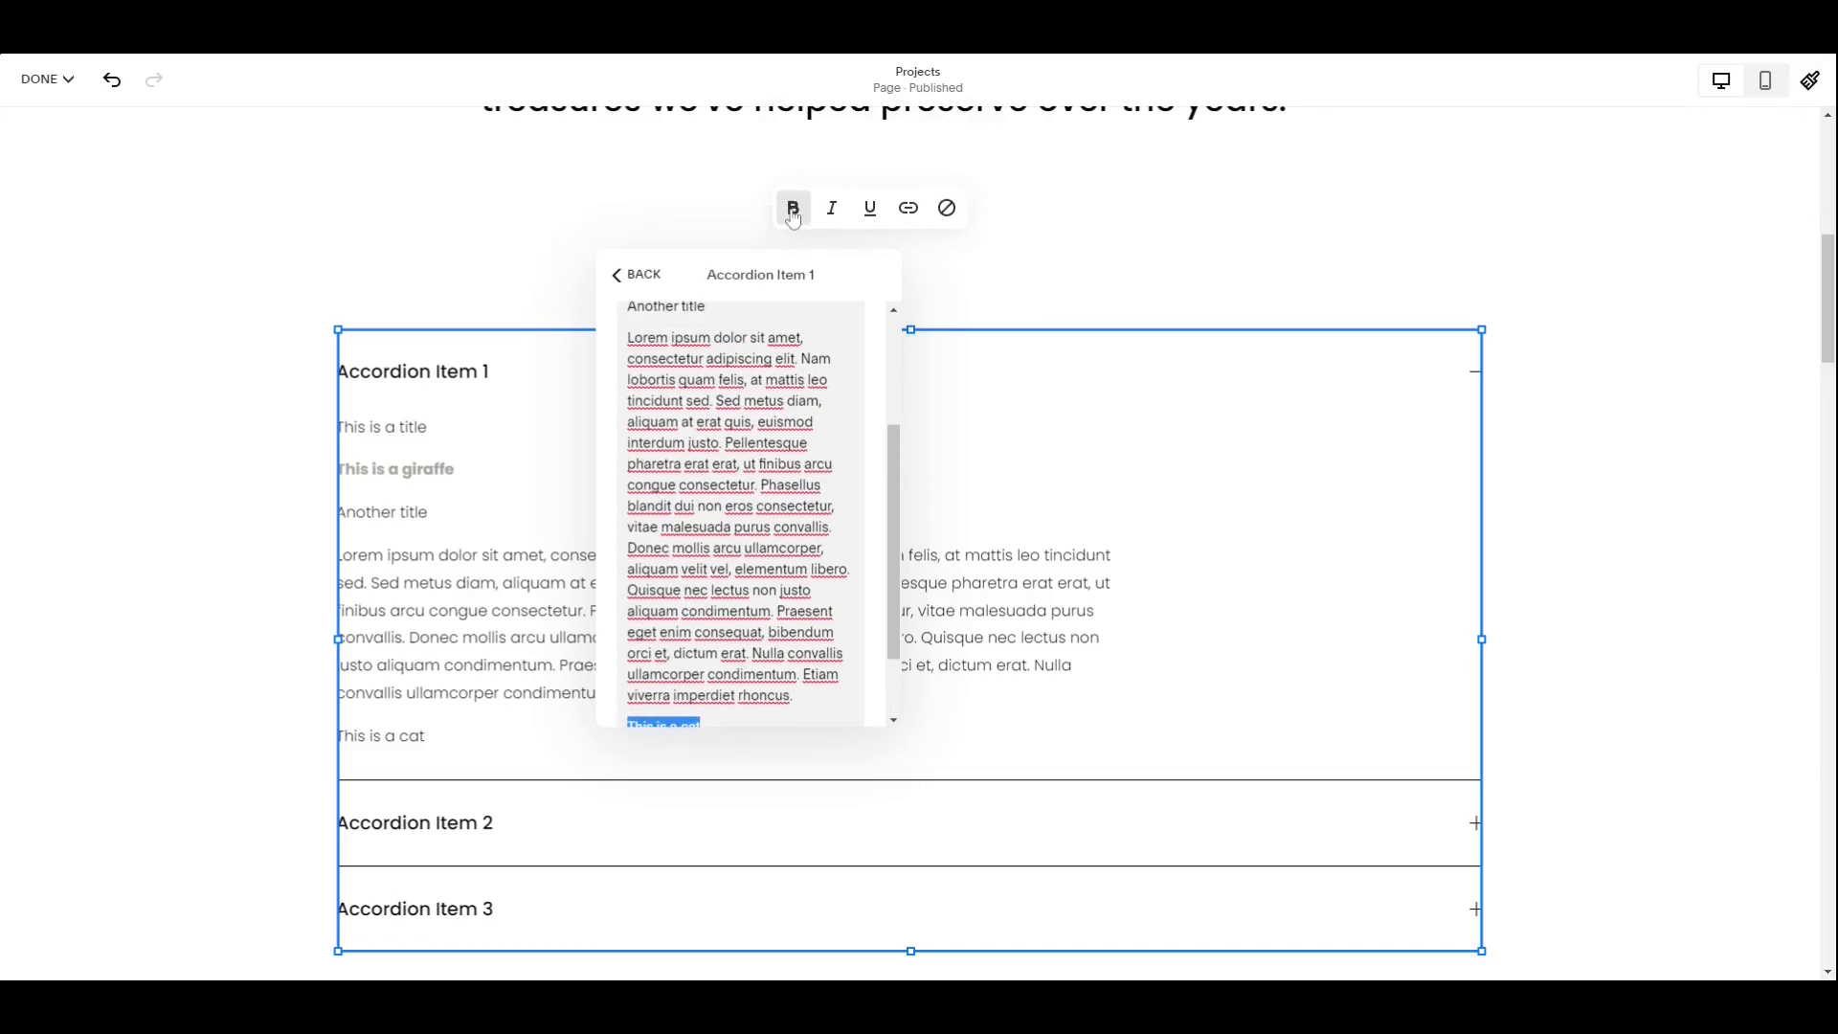
Bold the 'This is a cat' line and link it to the file cat-2083492_640.jpg.
left_click(793, 208)
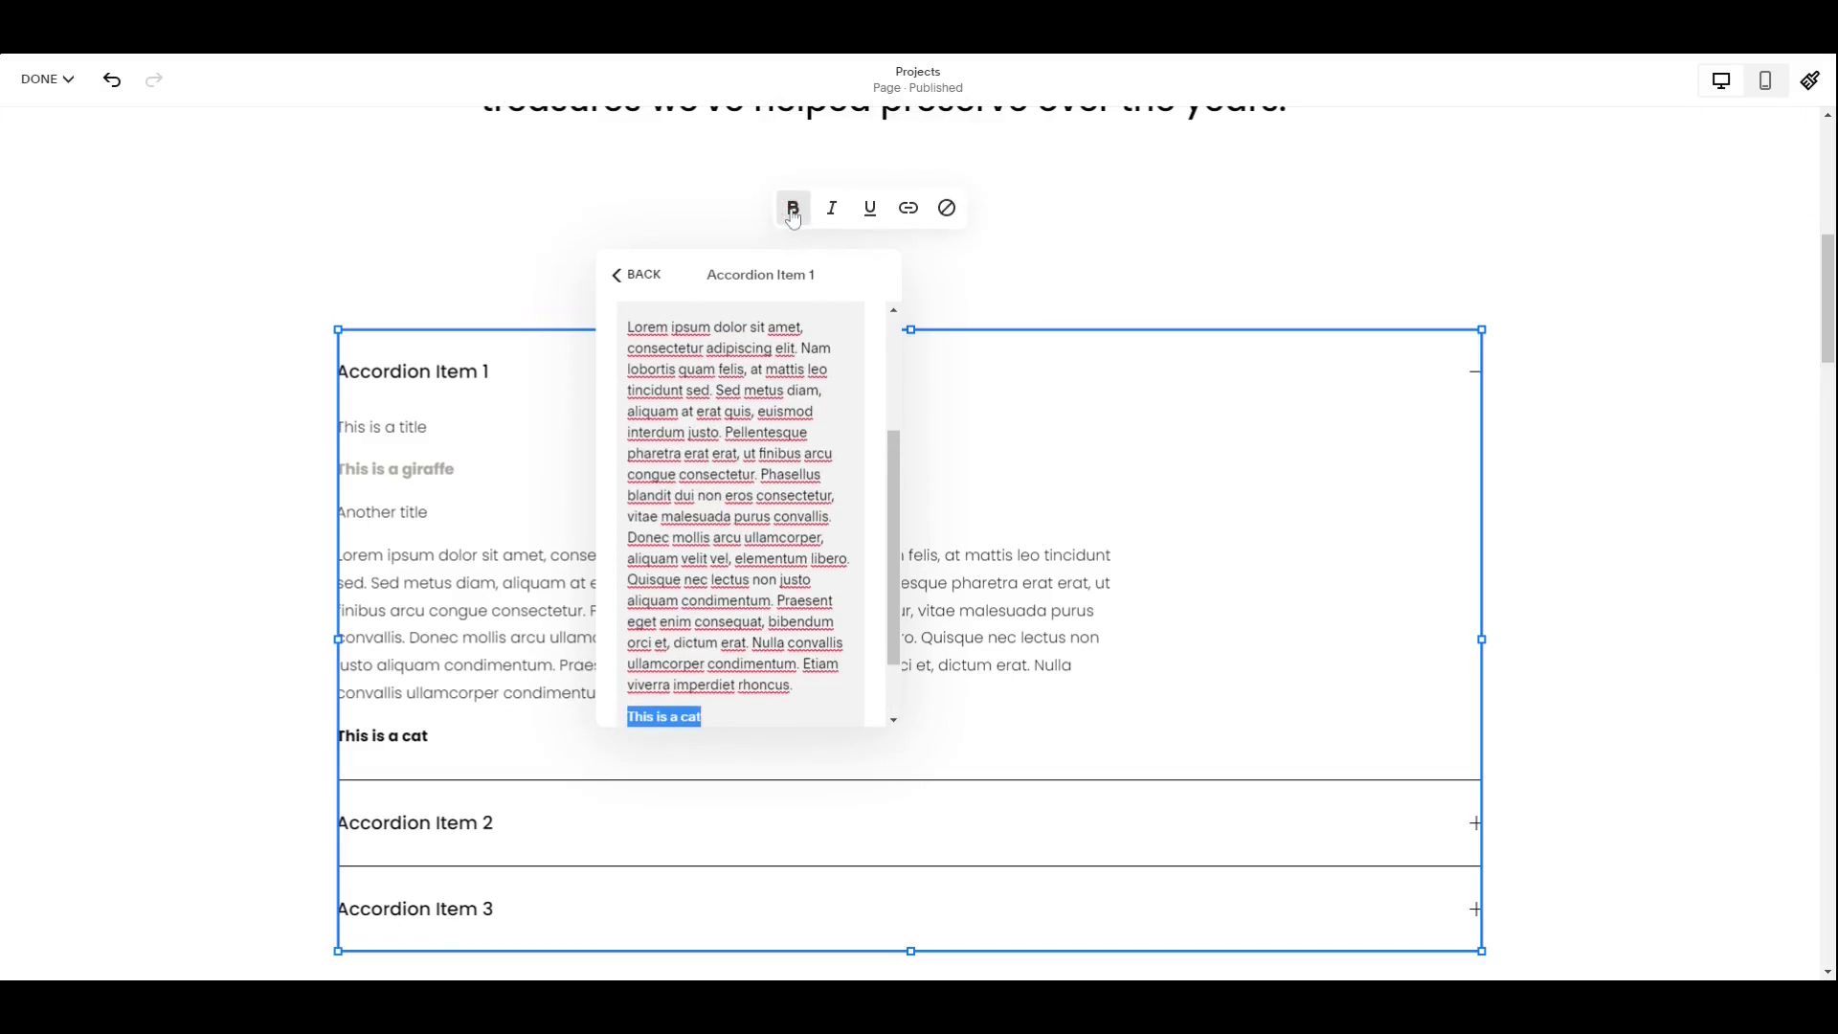
left_click(908, 208)
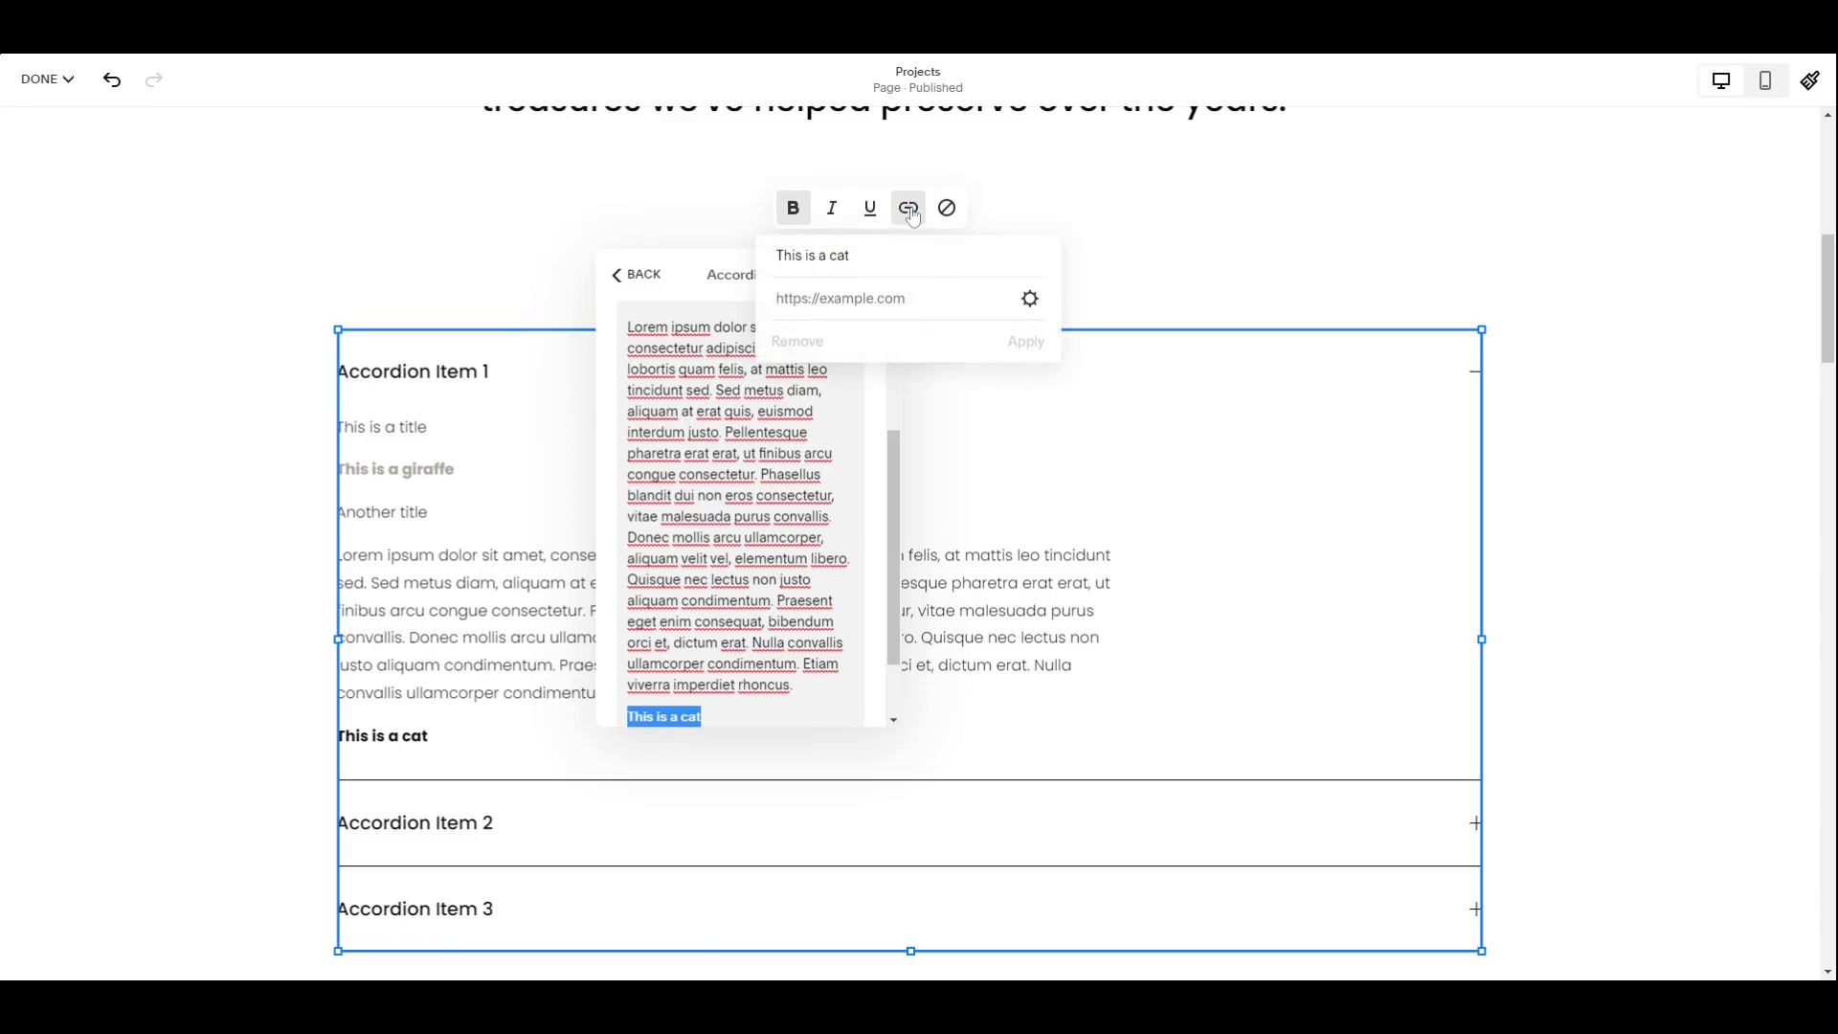
left_click(1030, 300)
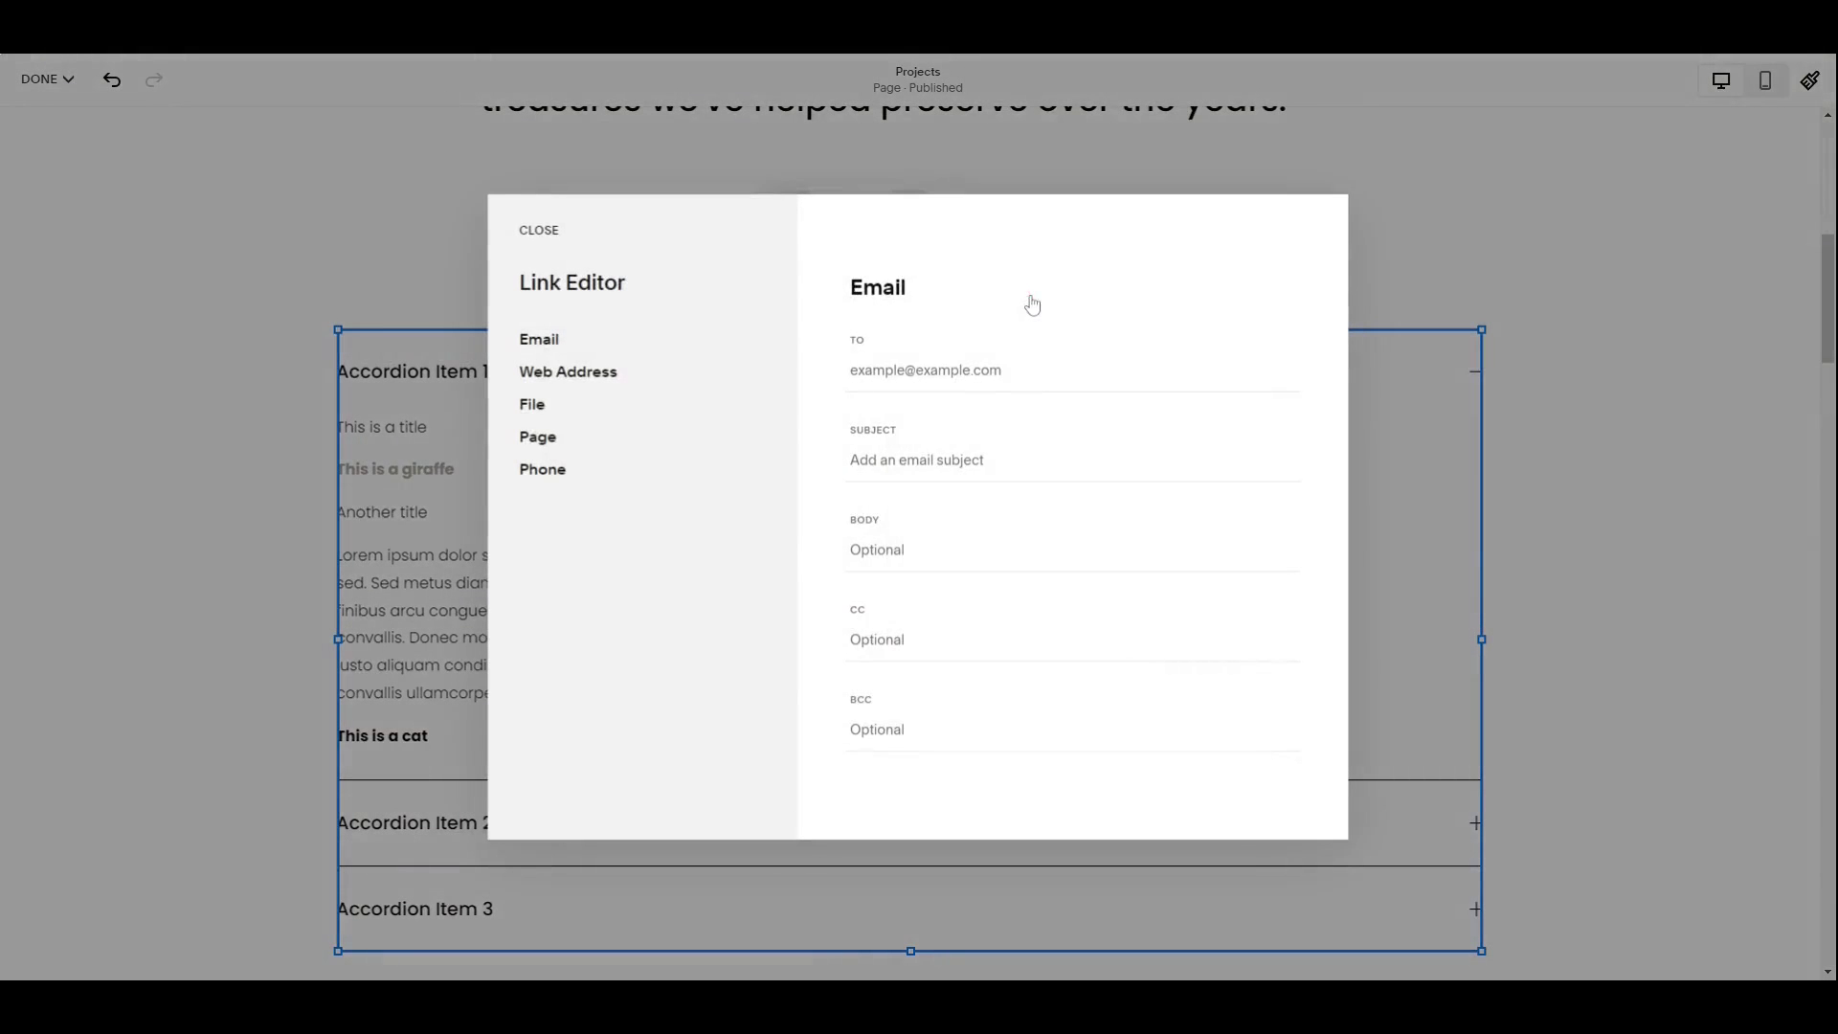
left_click(544, 407)
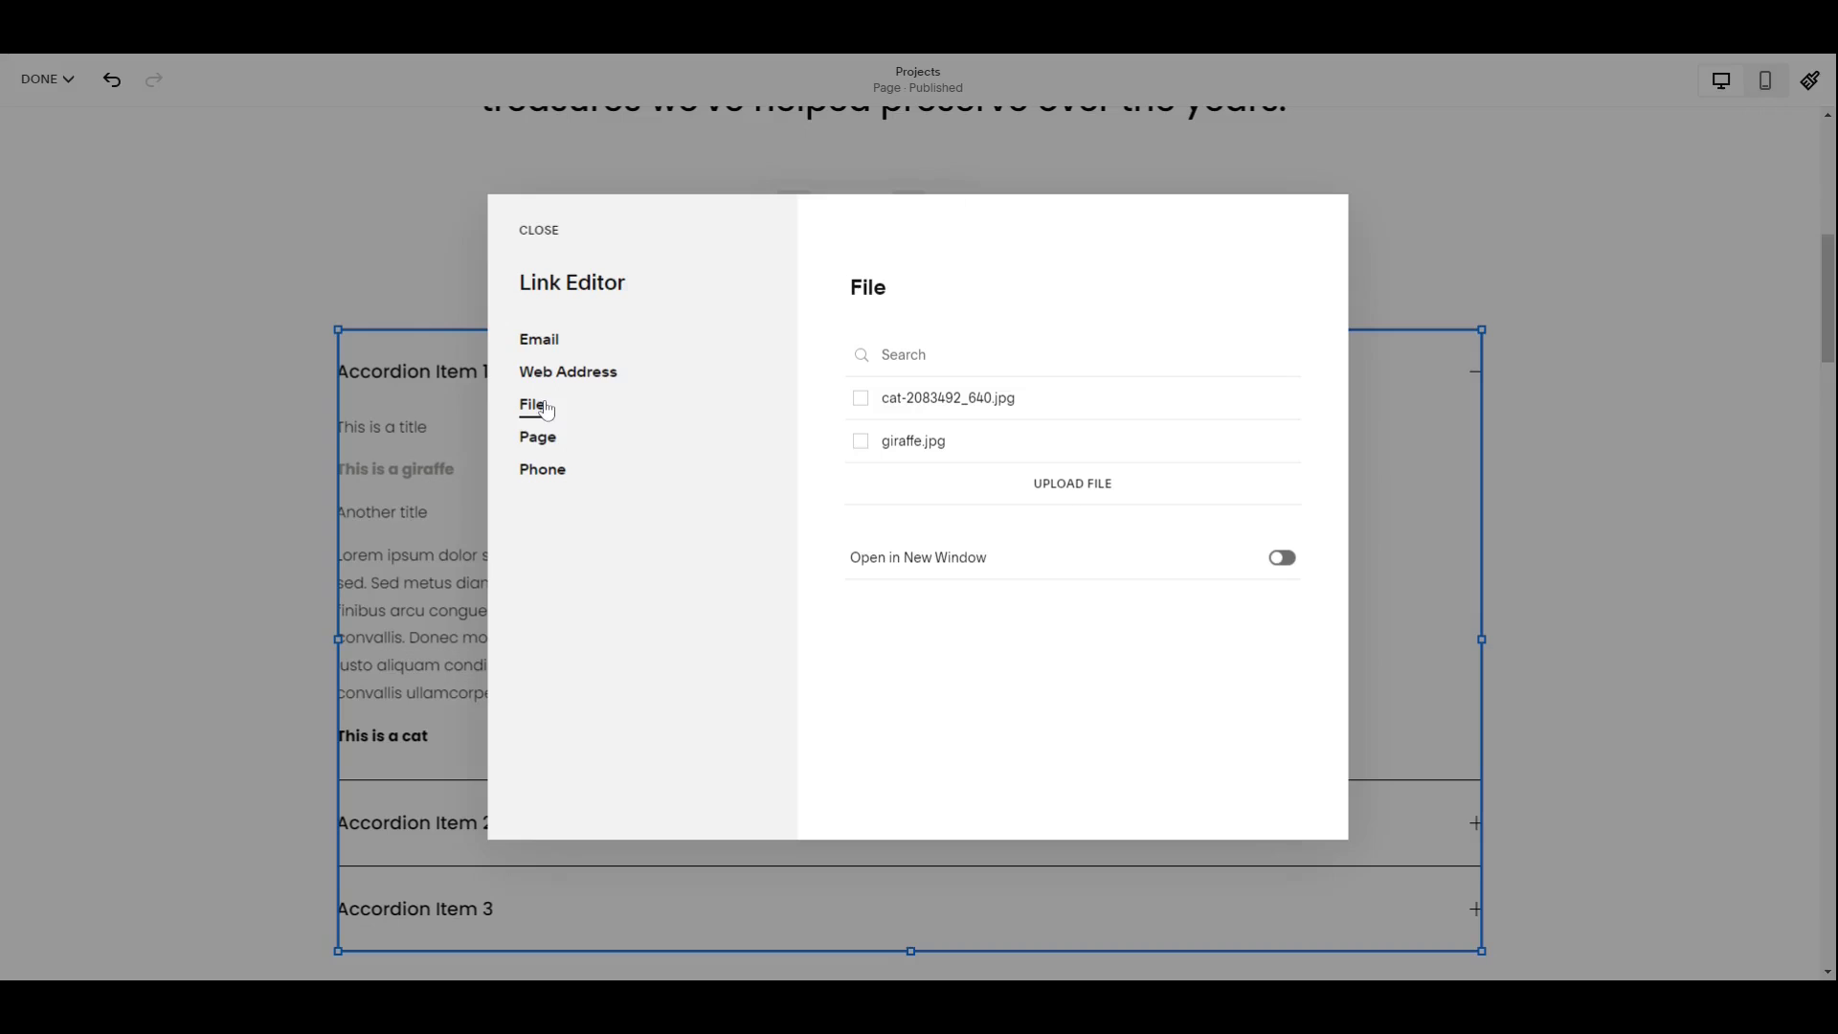
left_click(861, 398)
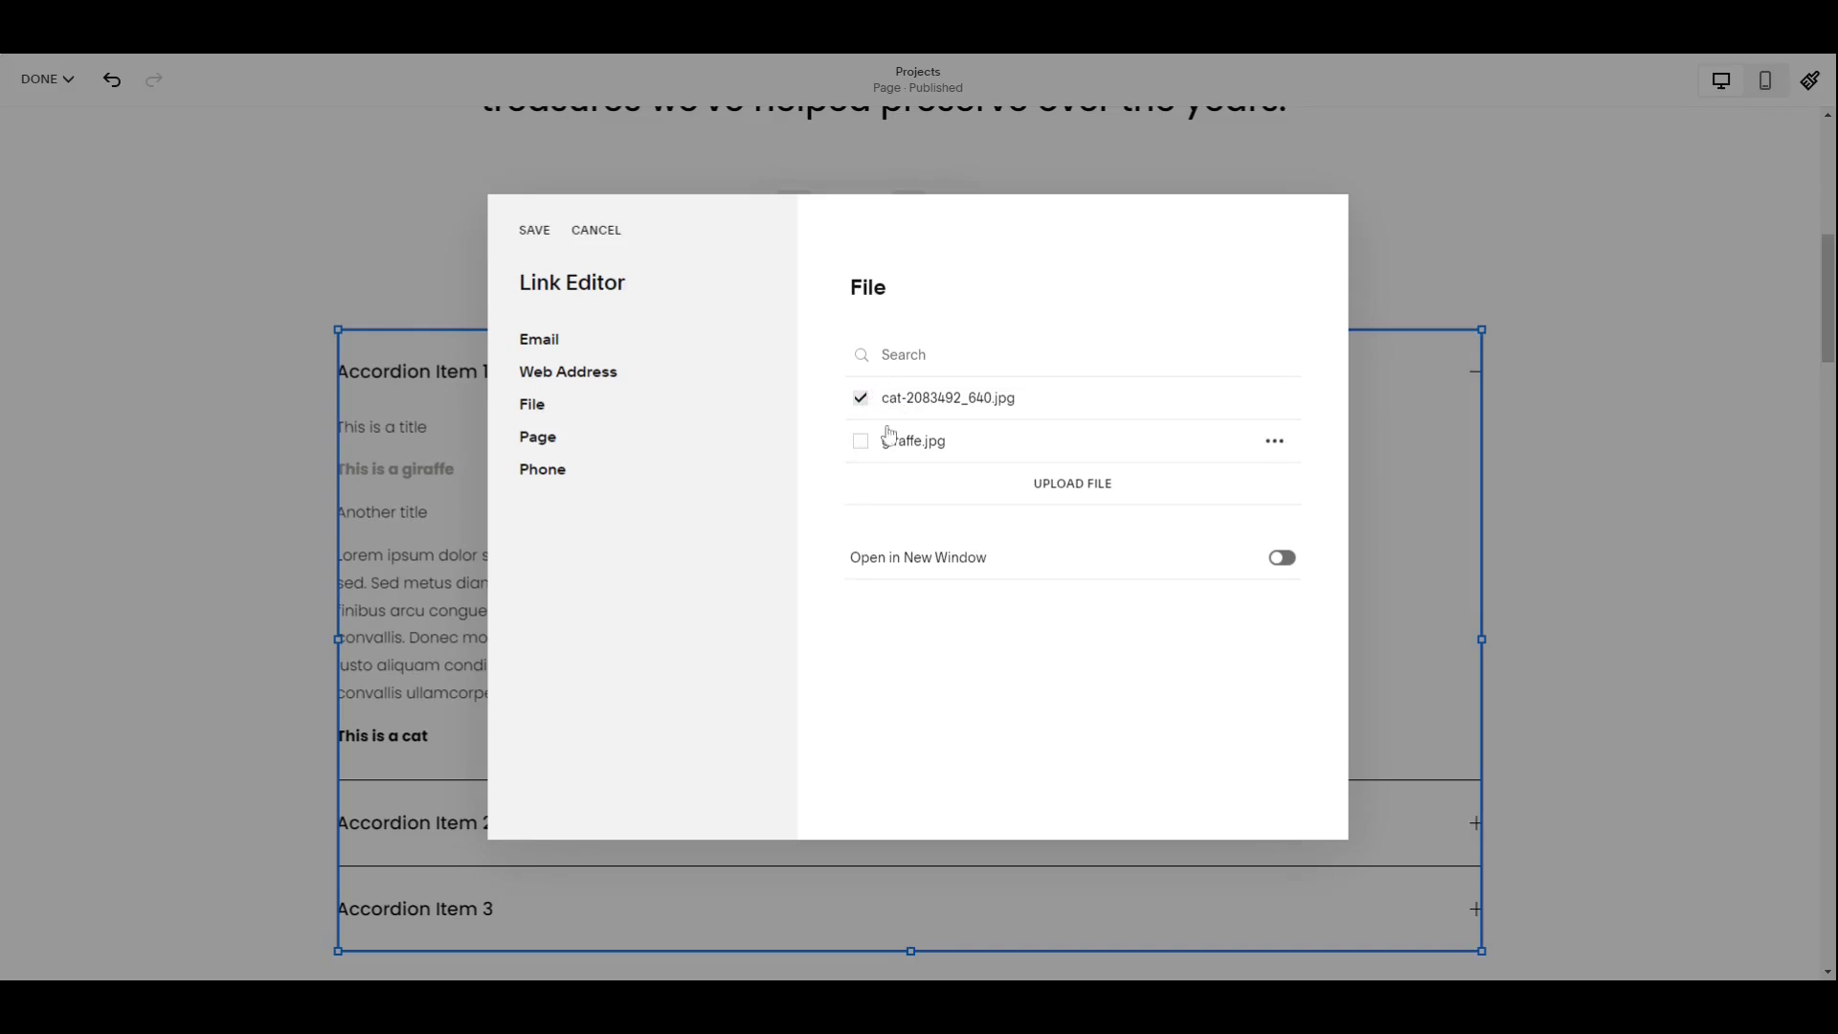
left_click(533, 236)
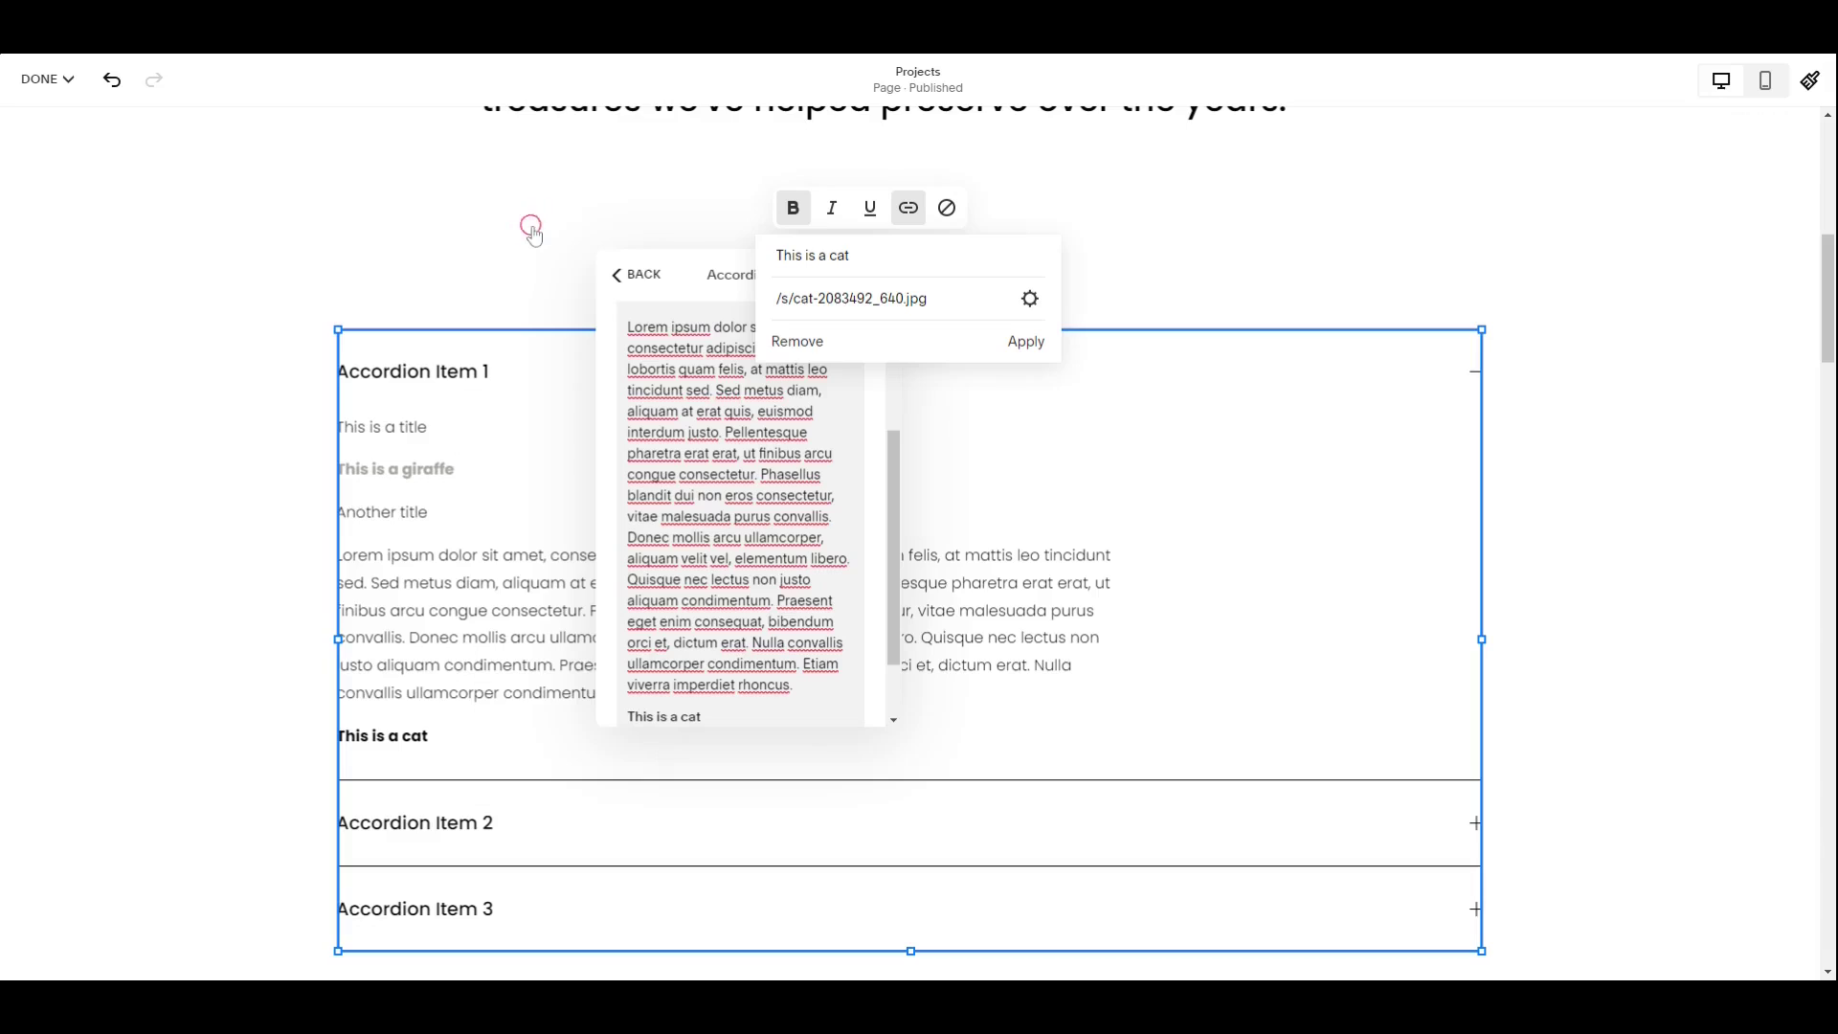
left_click(1033, 342)
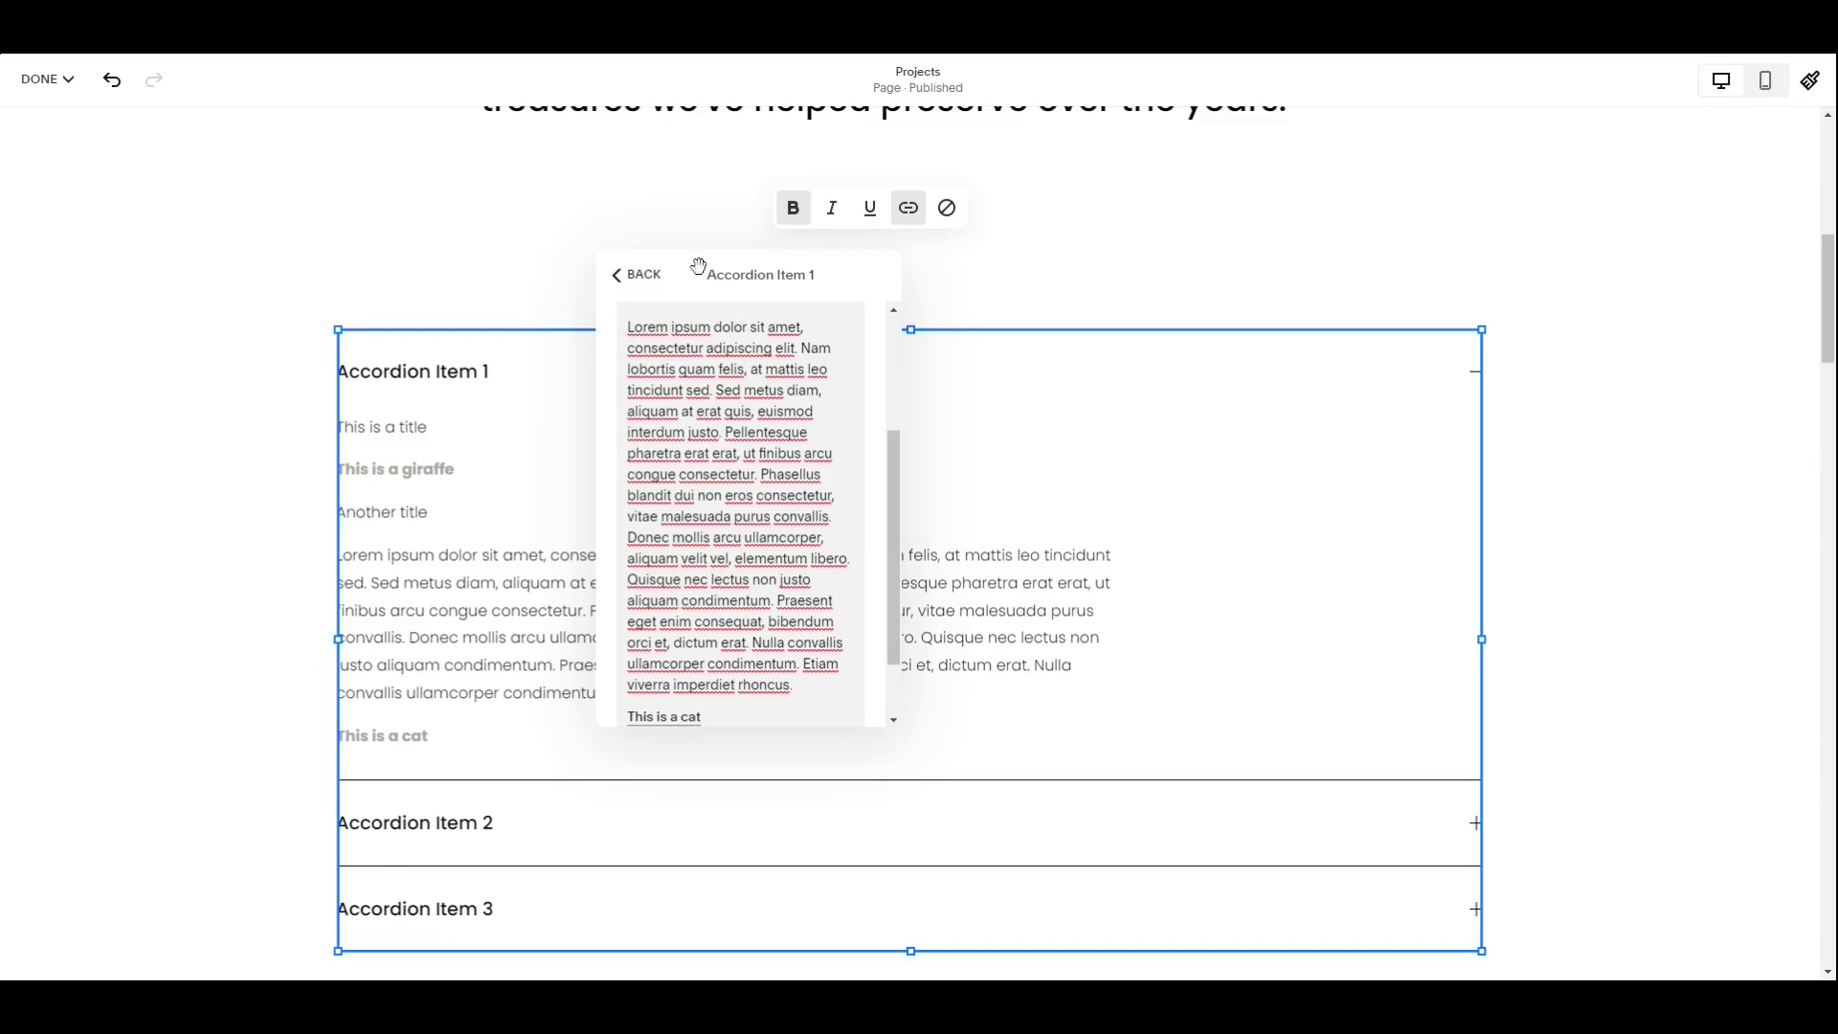
left_click_drag(699, 265, 1685, 329)
Save the edits and expand Accordion Item 1 to view its giraffe and kitten content.
left_click(41, 88)
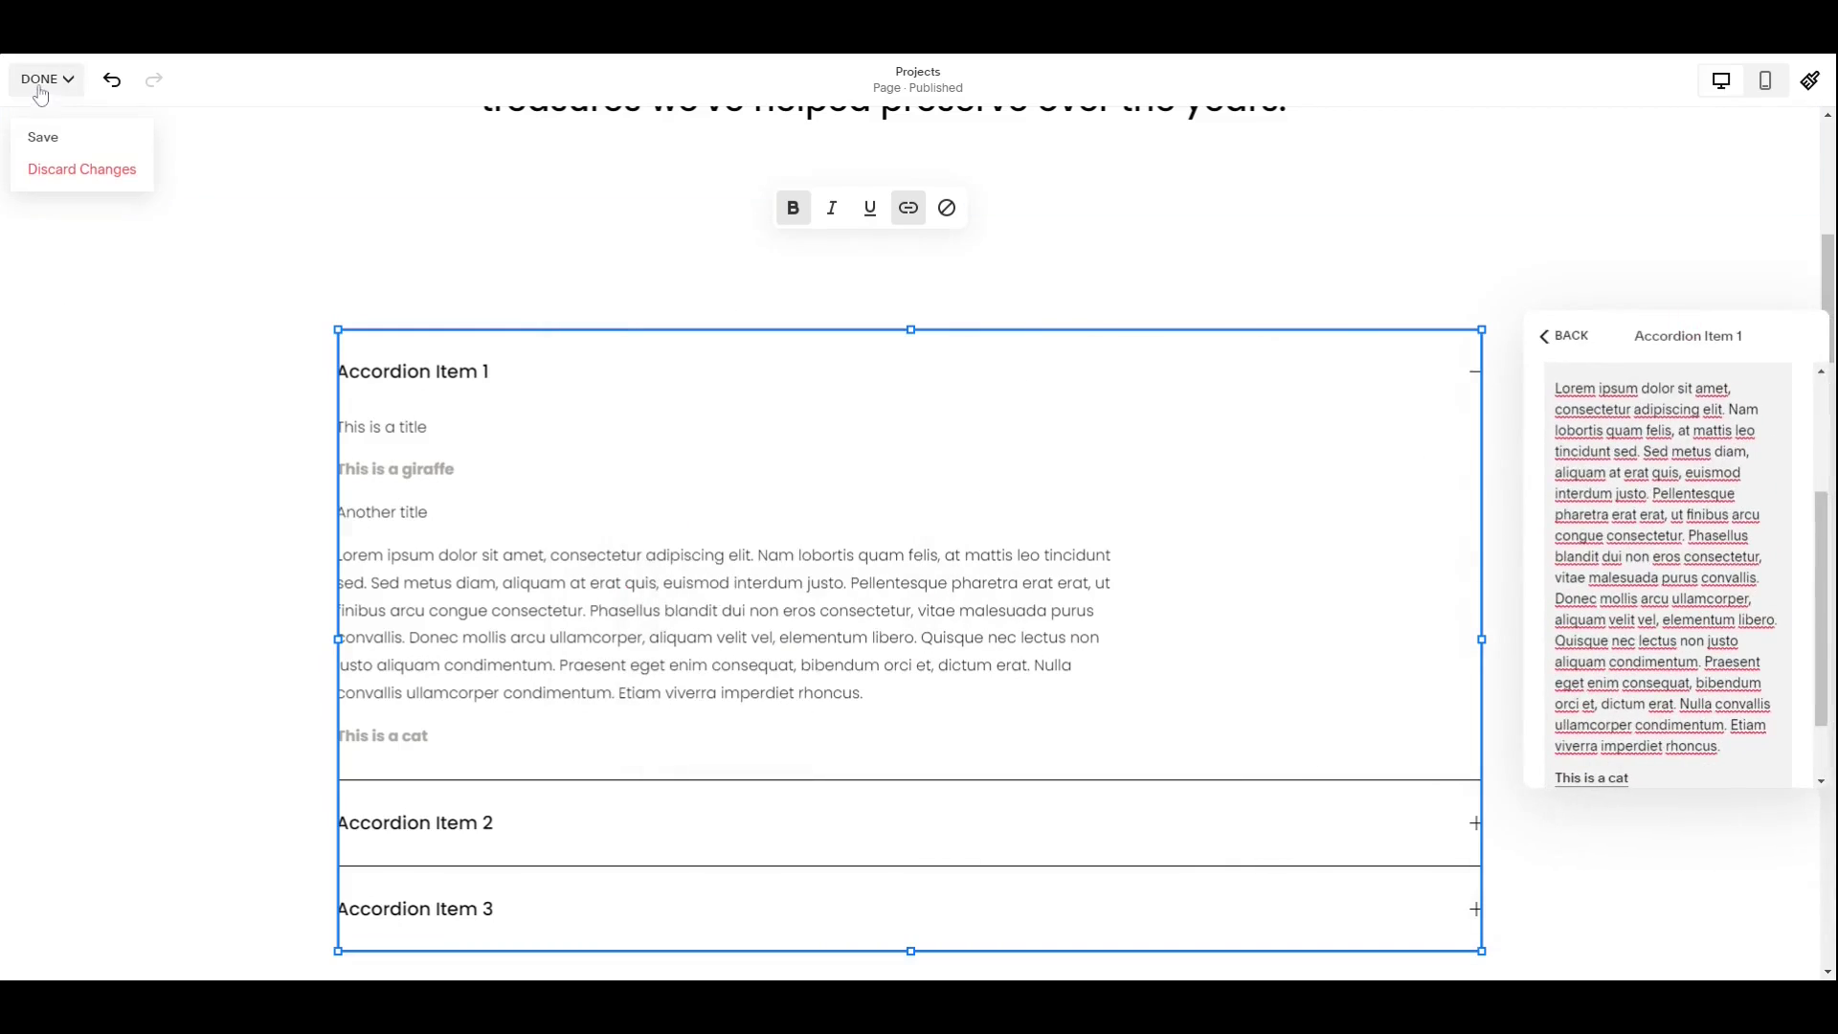
left_click(41, 135)
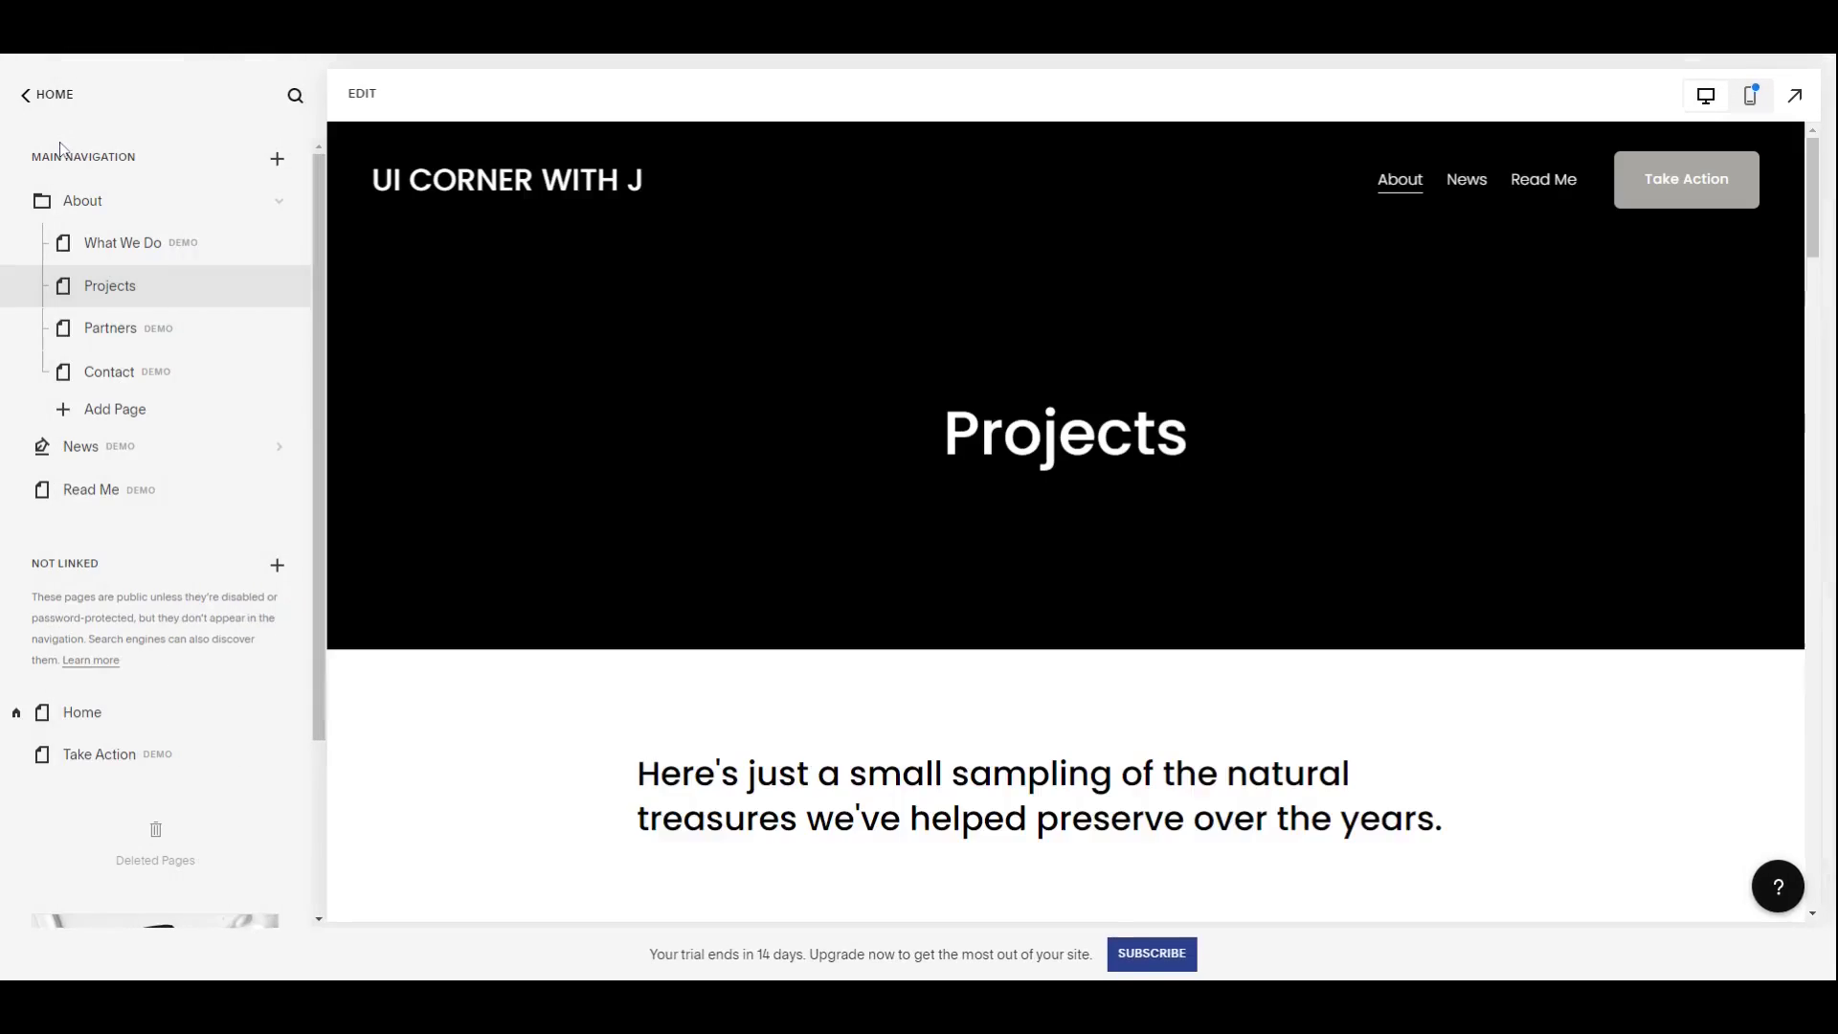
scroll(812, 402, "down", 3)
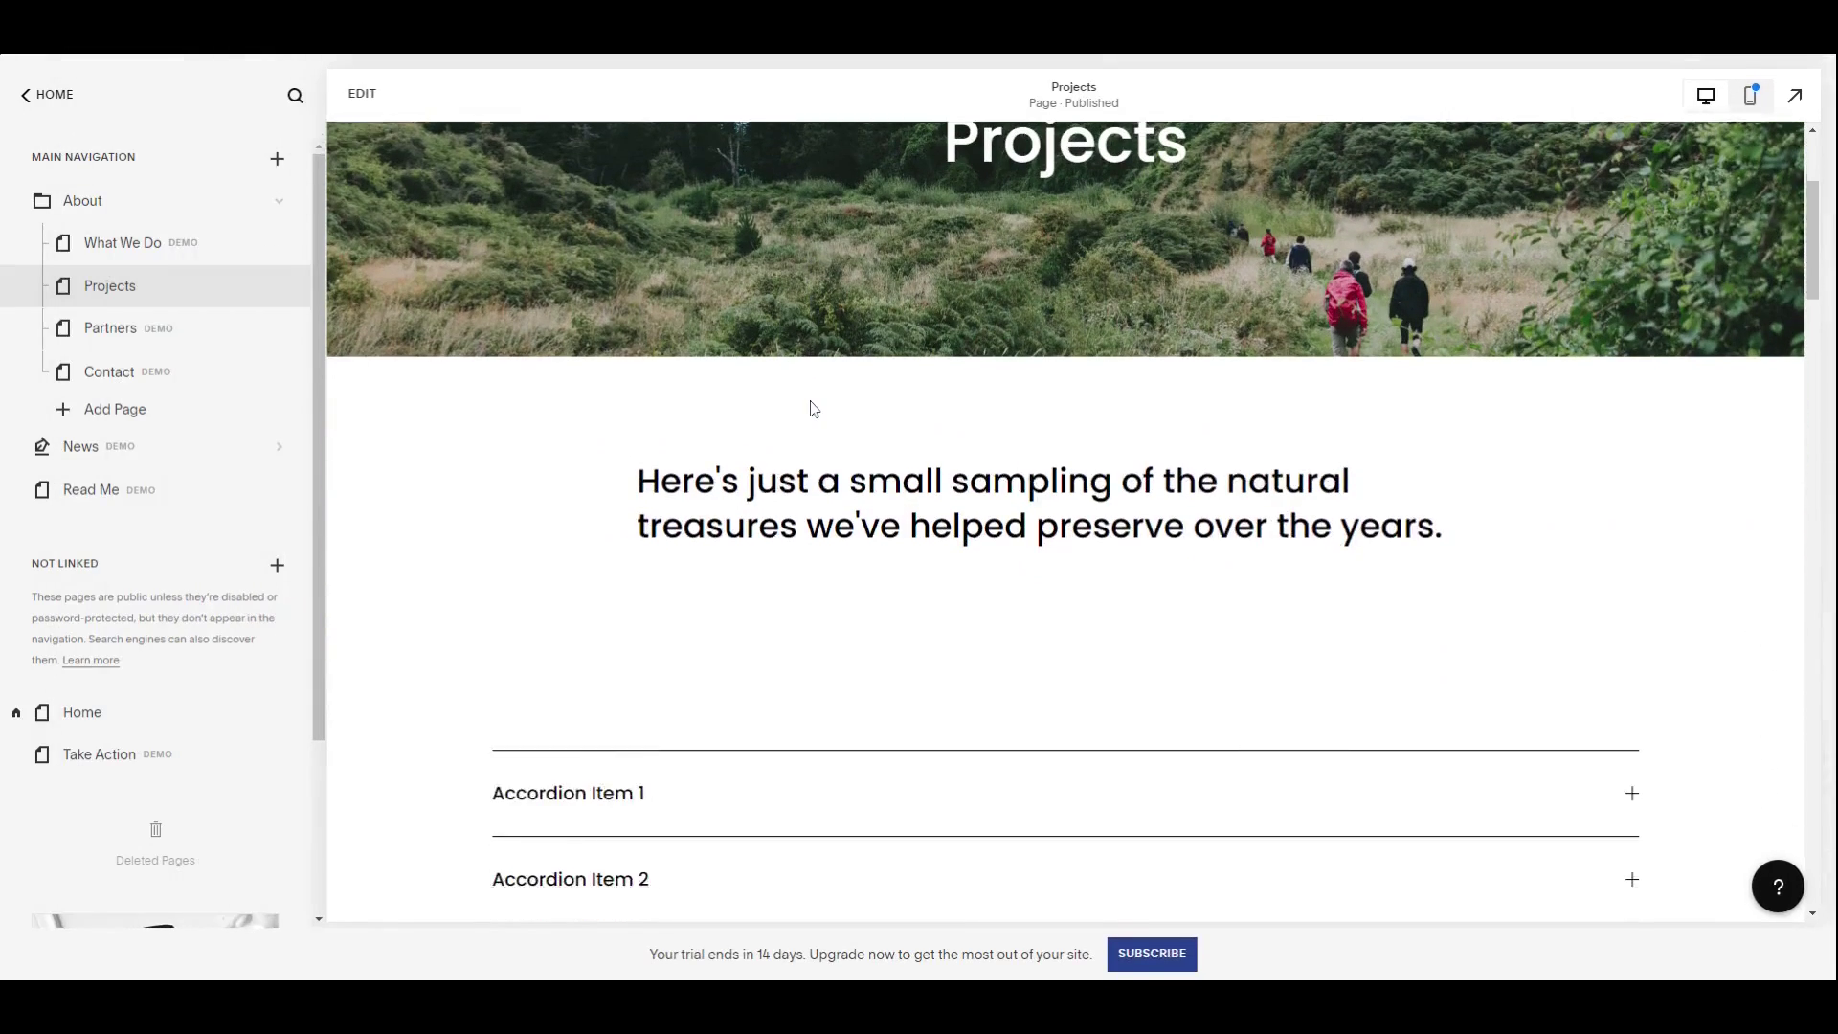
scroll(810, 408, "down", 5)
left_click(777, 341)
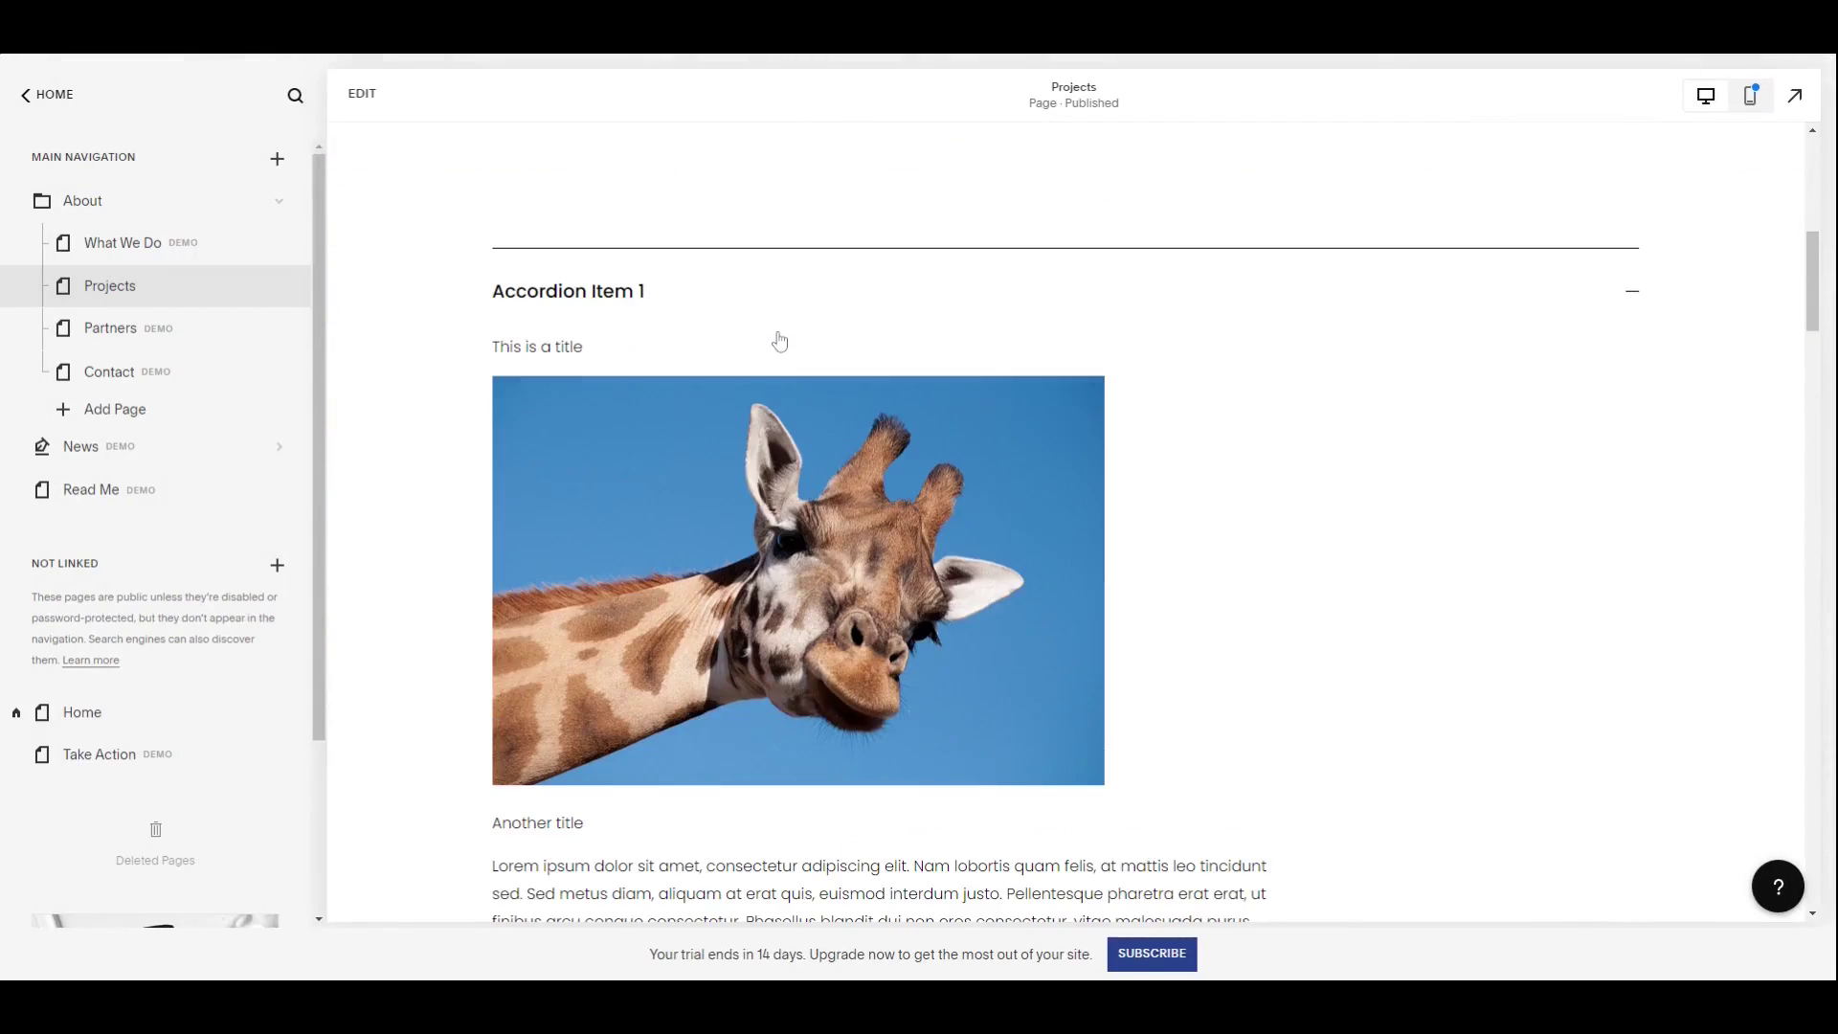
scroll(783, 347, "down", 4)
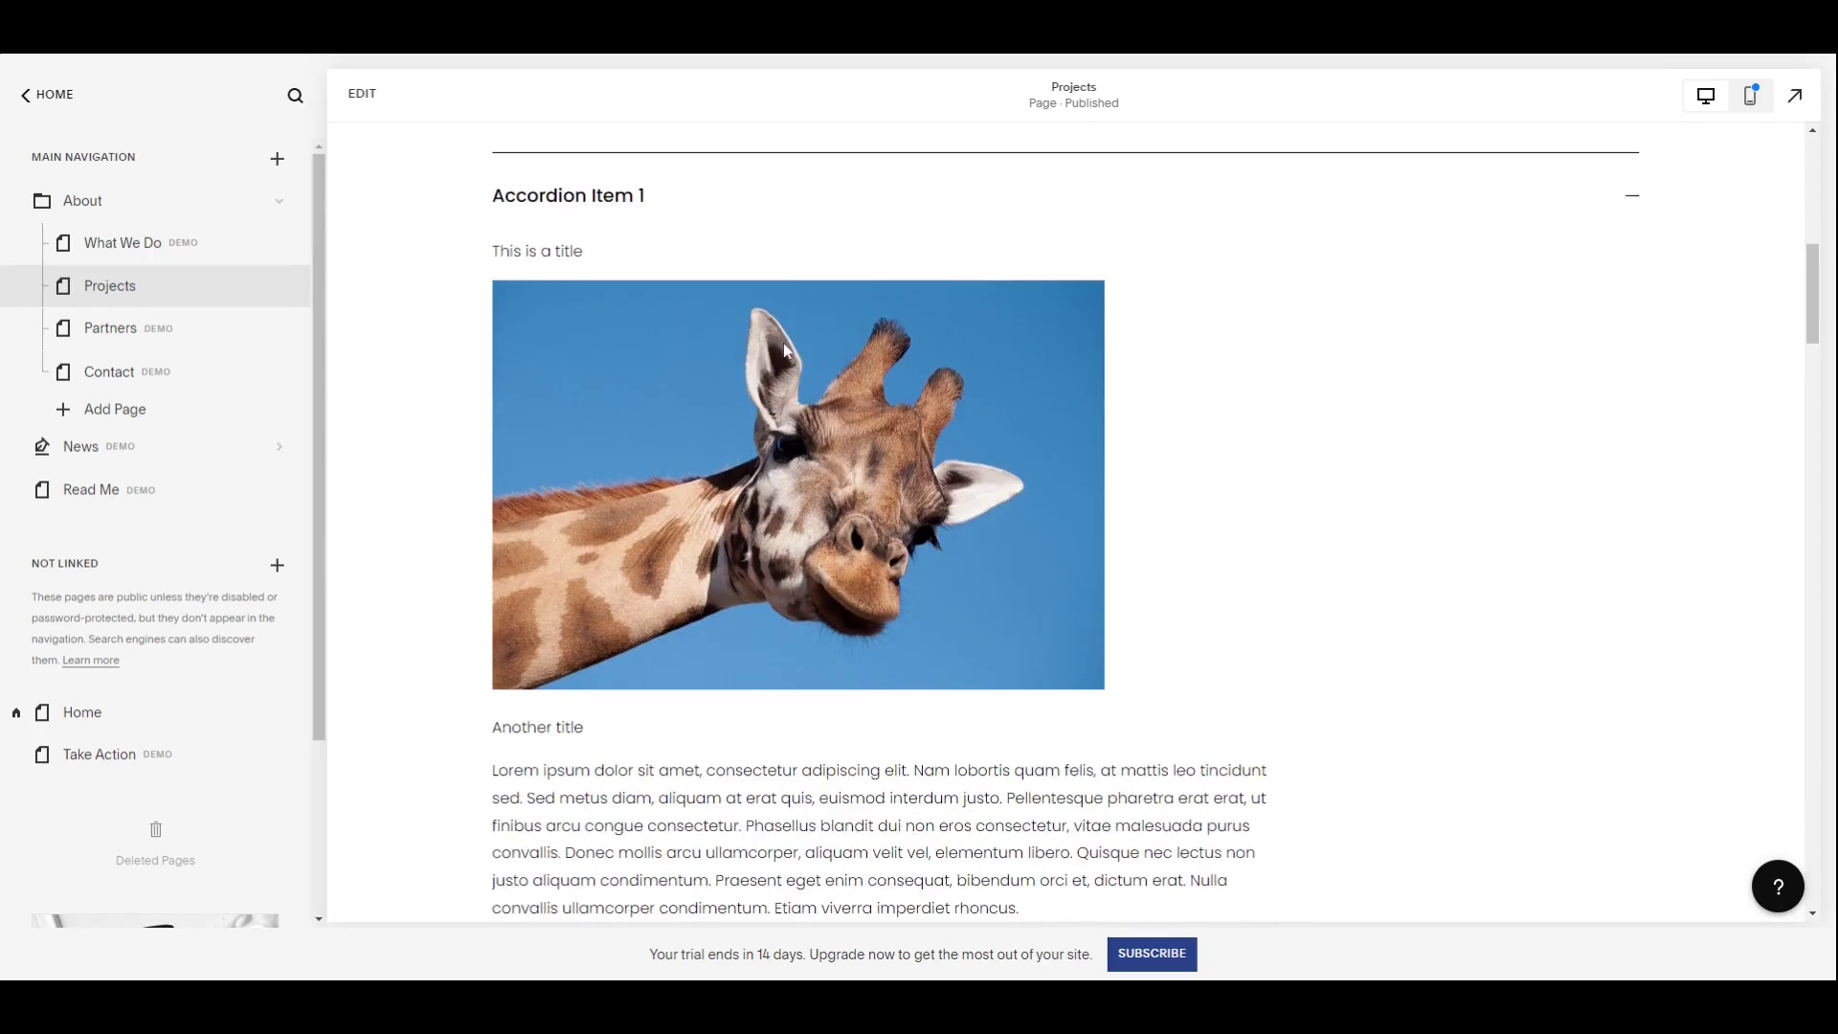
scroll(789, 360, "down", 3)
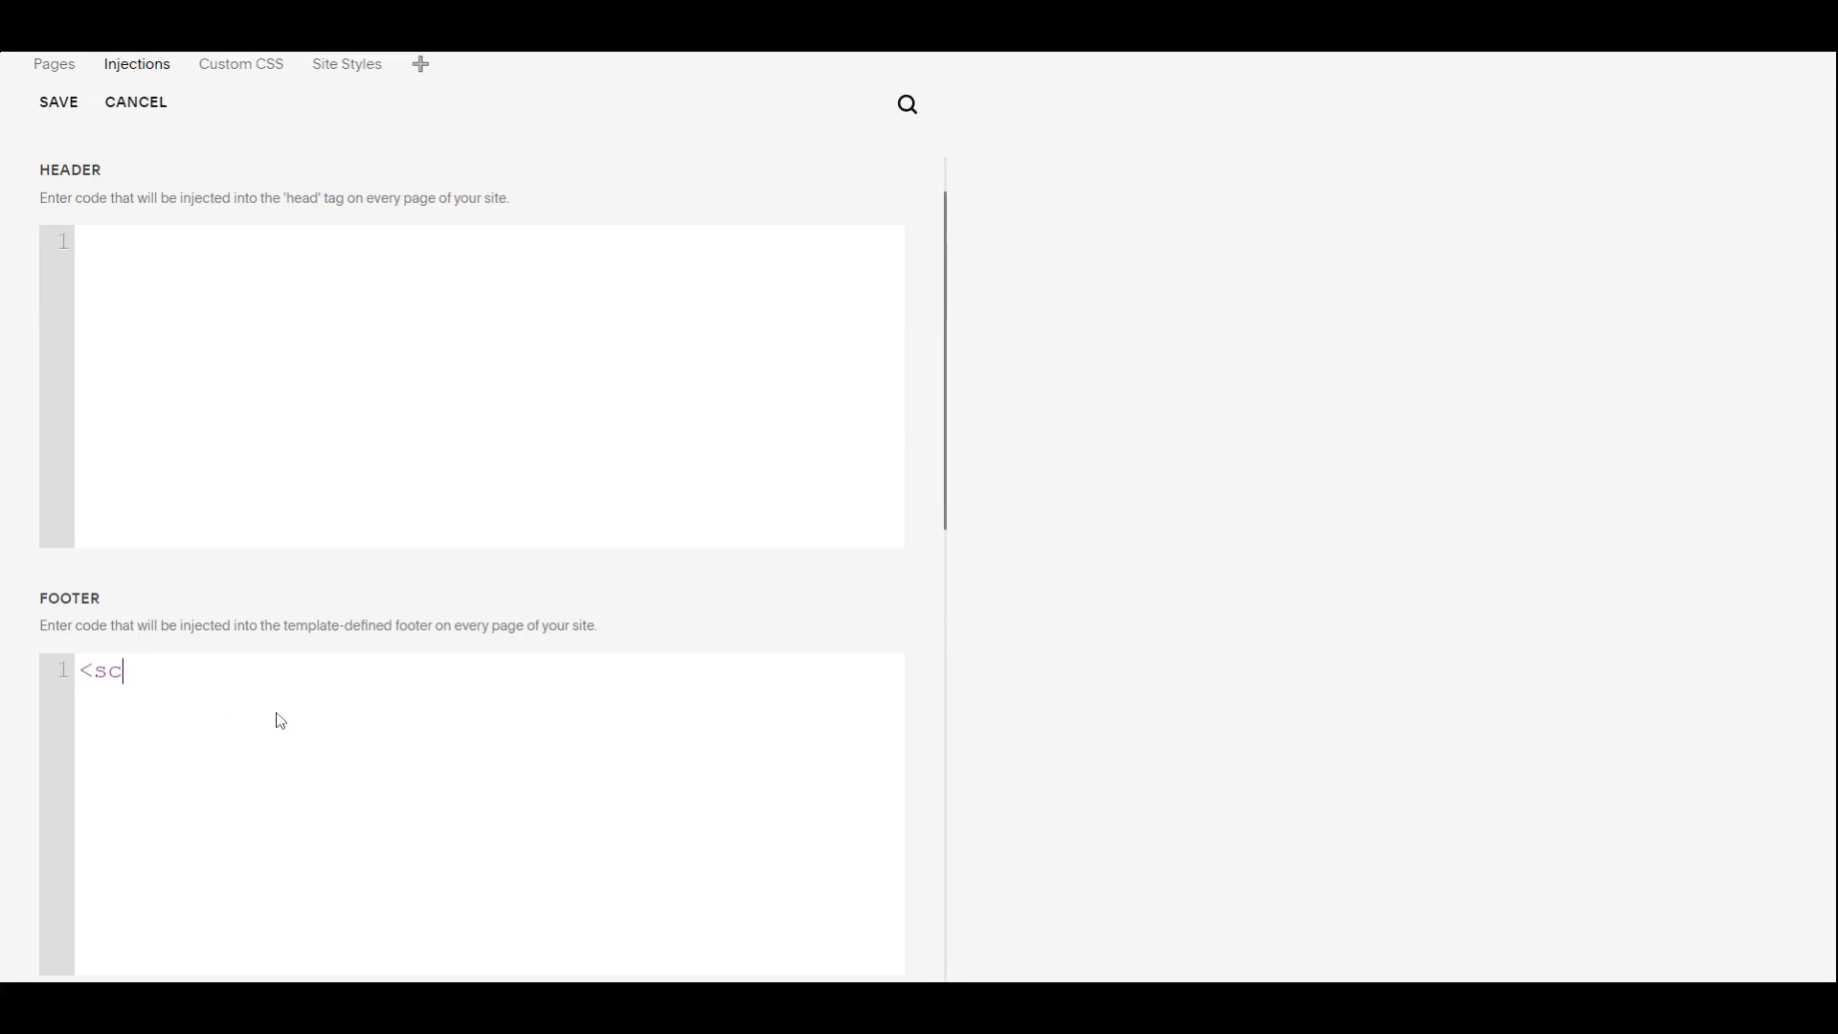
Start the footer <script> looping over each .accordion-item__description and its links.
type("ript></script>")
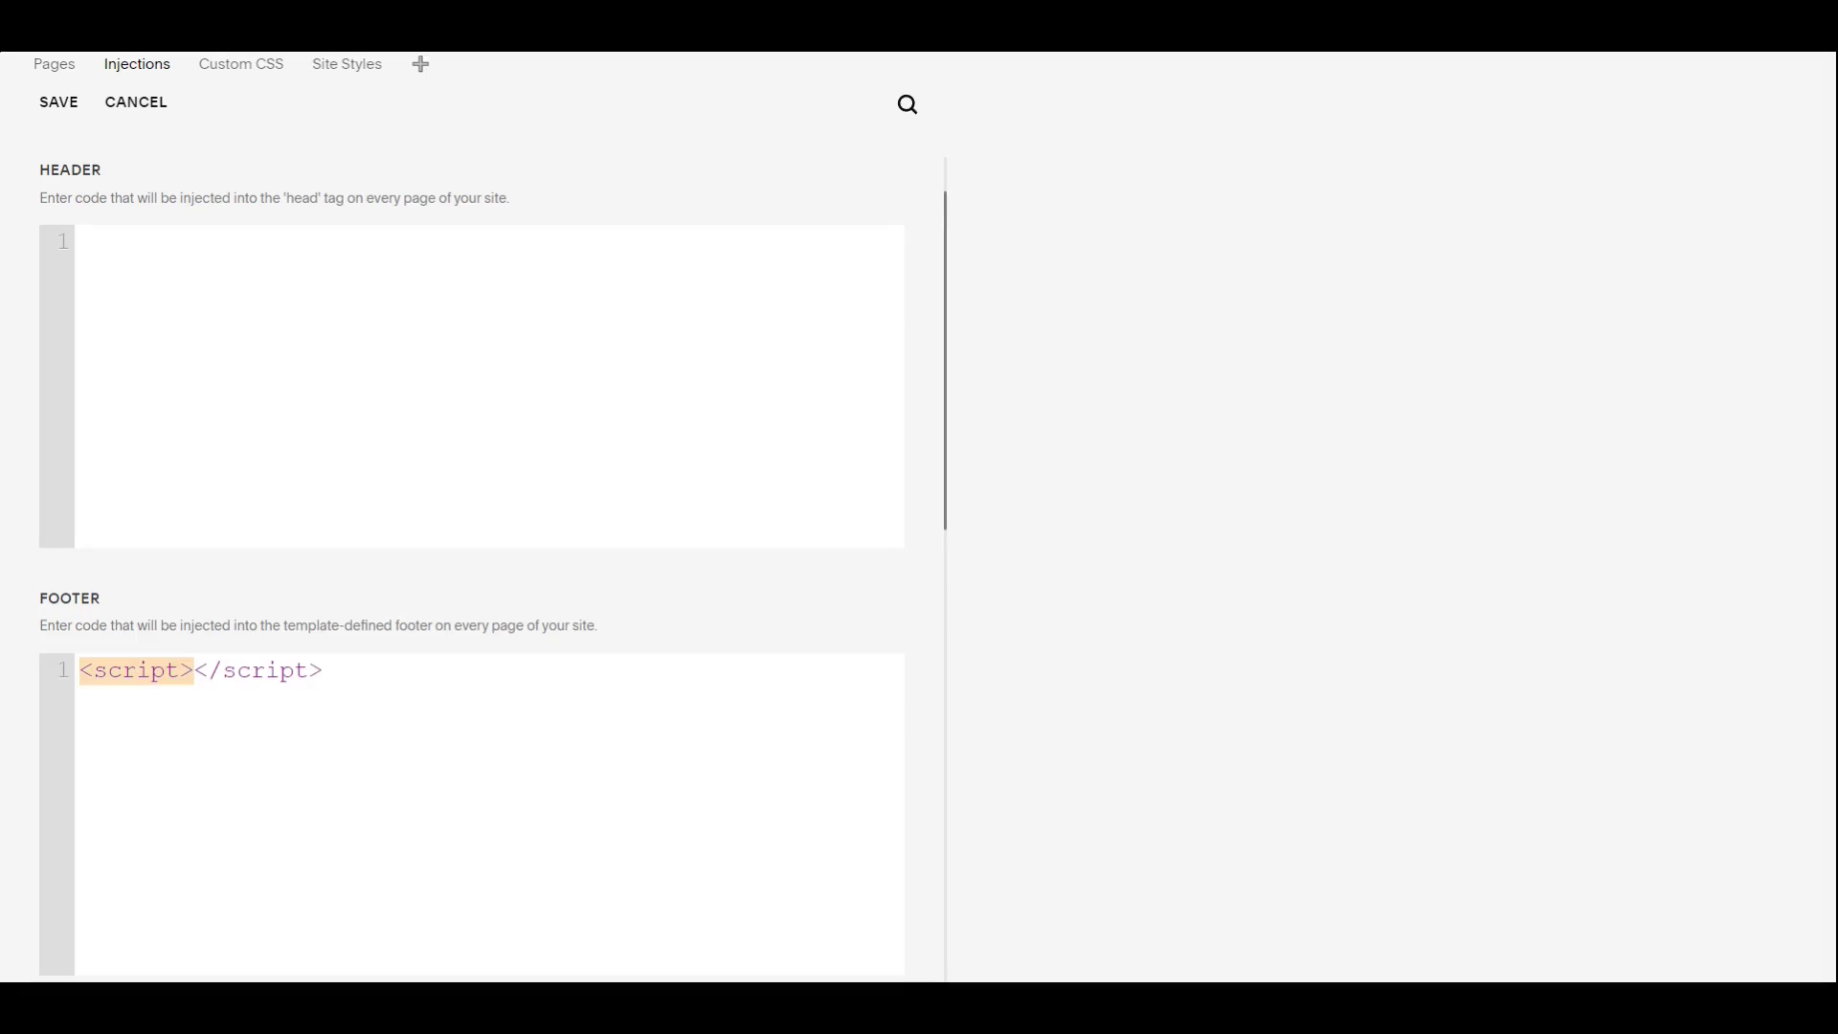
key("Return")
key("Return")
left_click(80, 696)
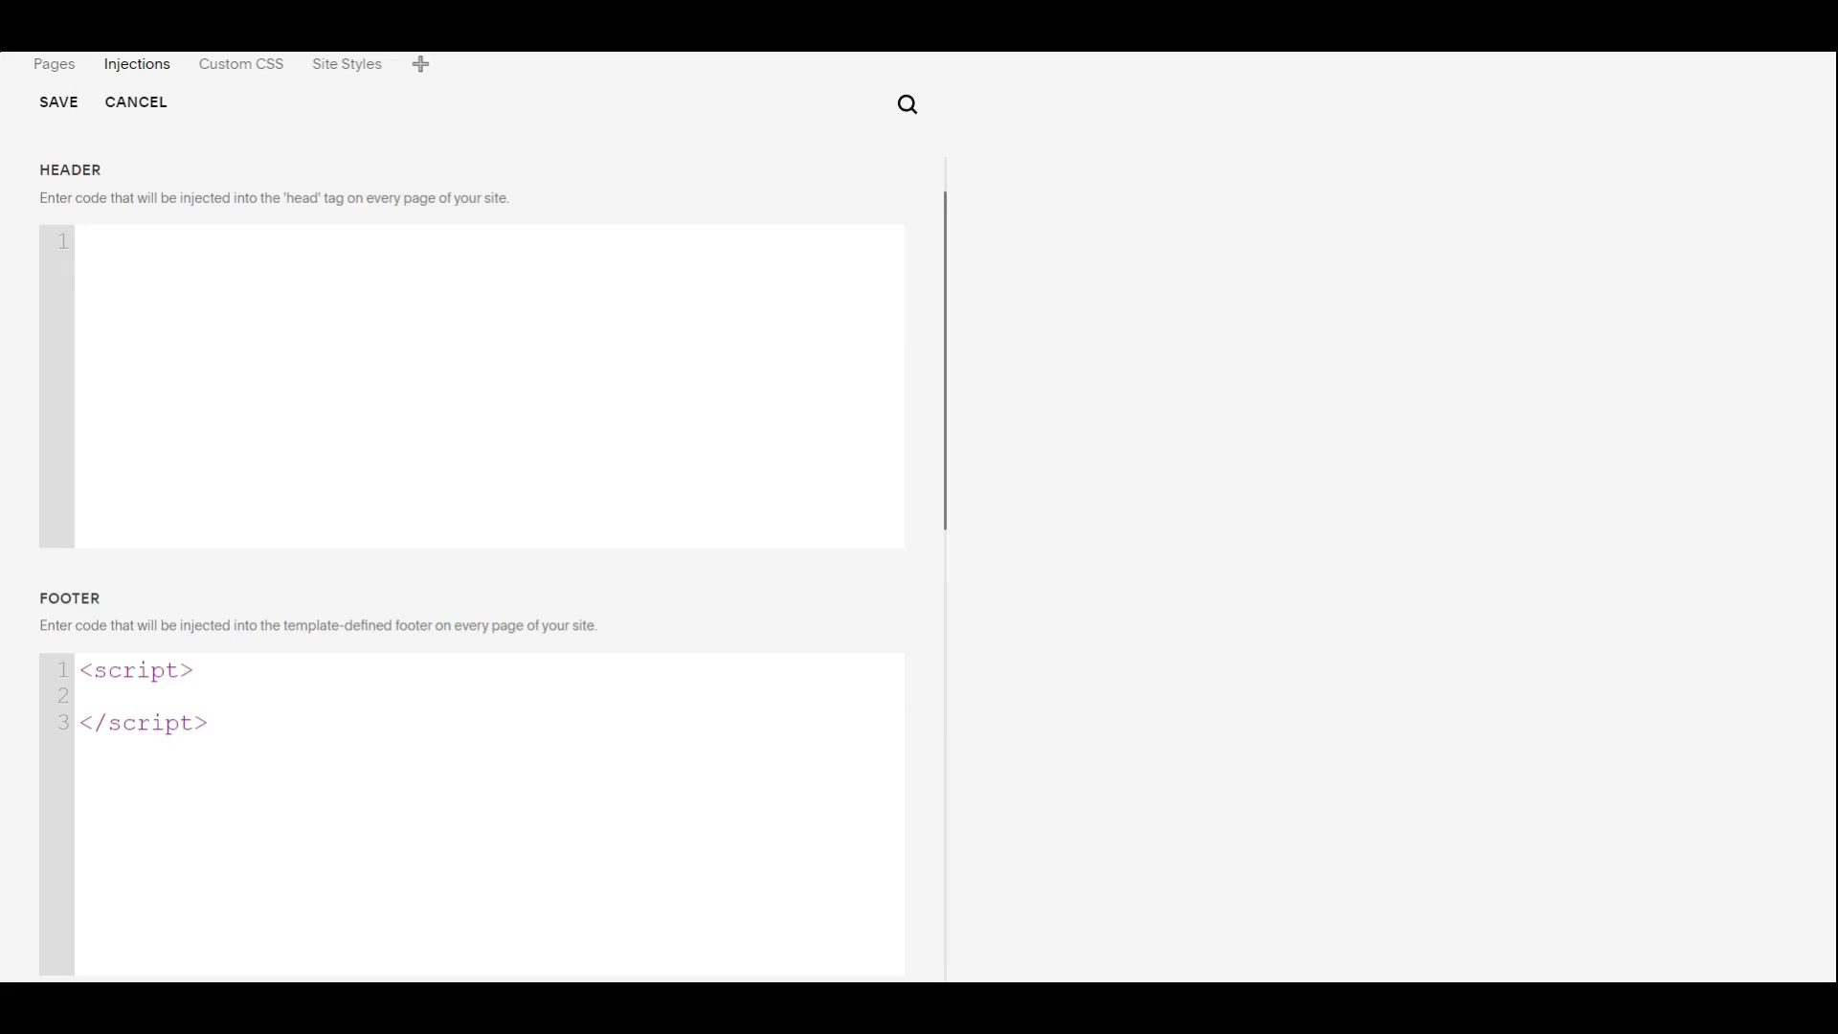
type("document.querySelectorAl")
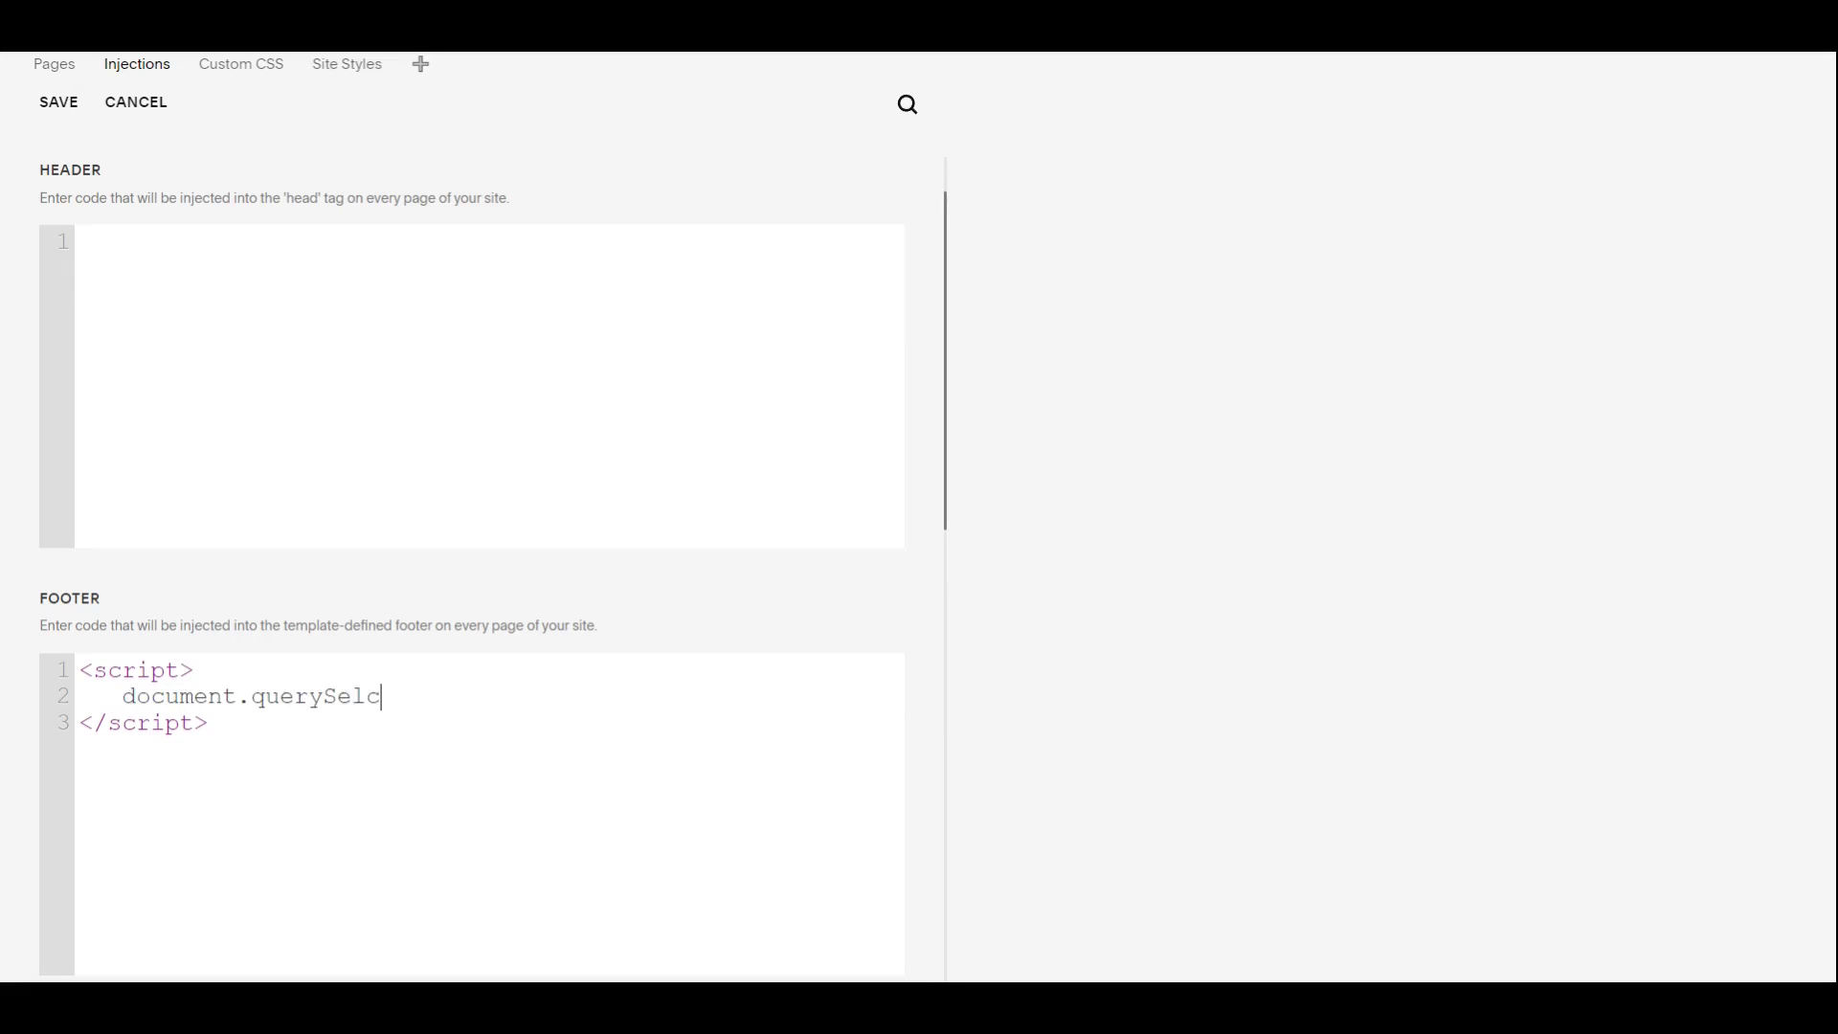
type("l('.accordion-item__description")
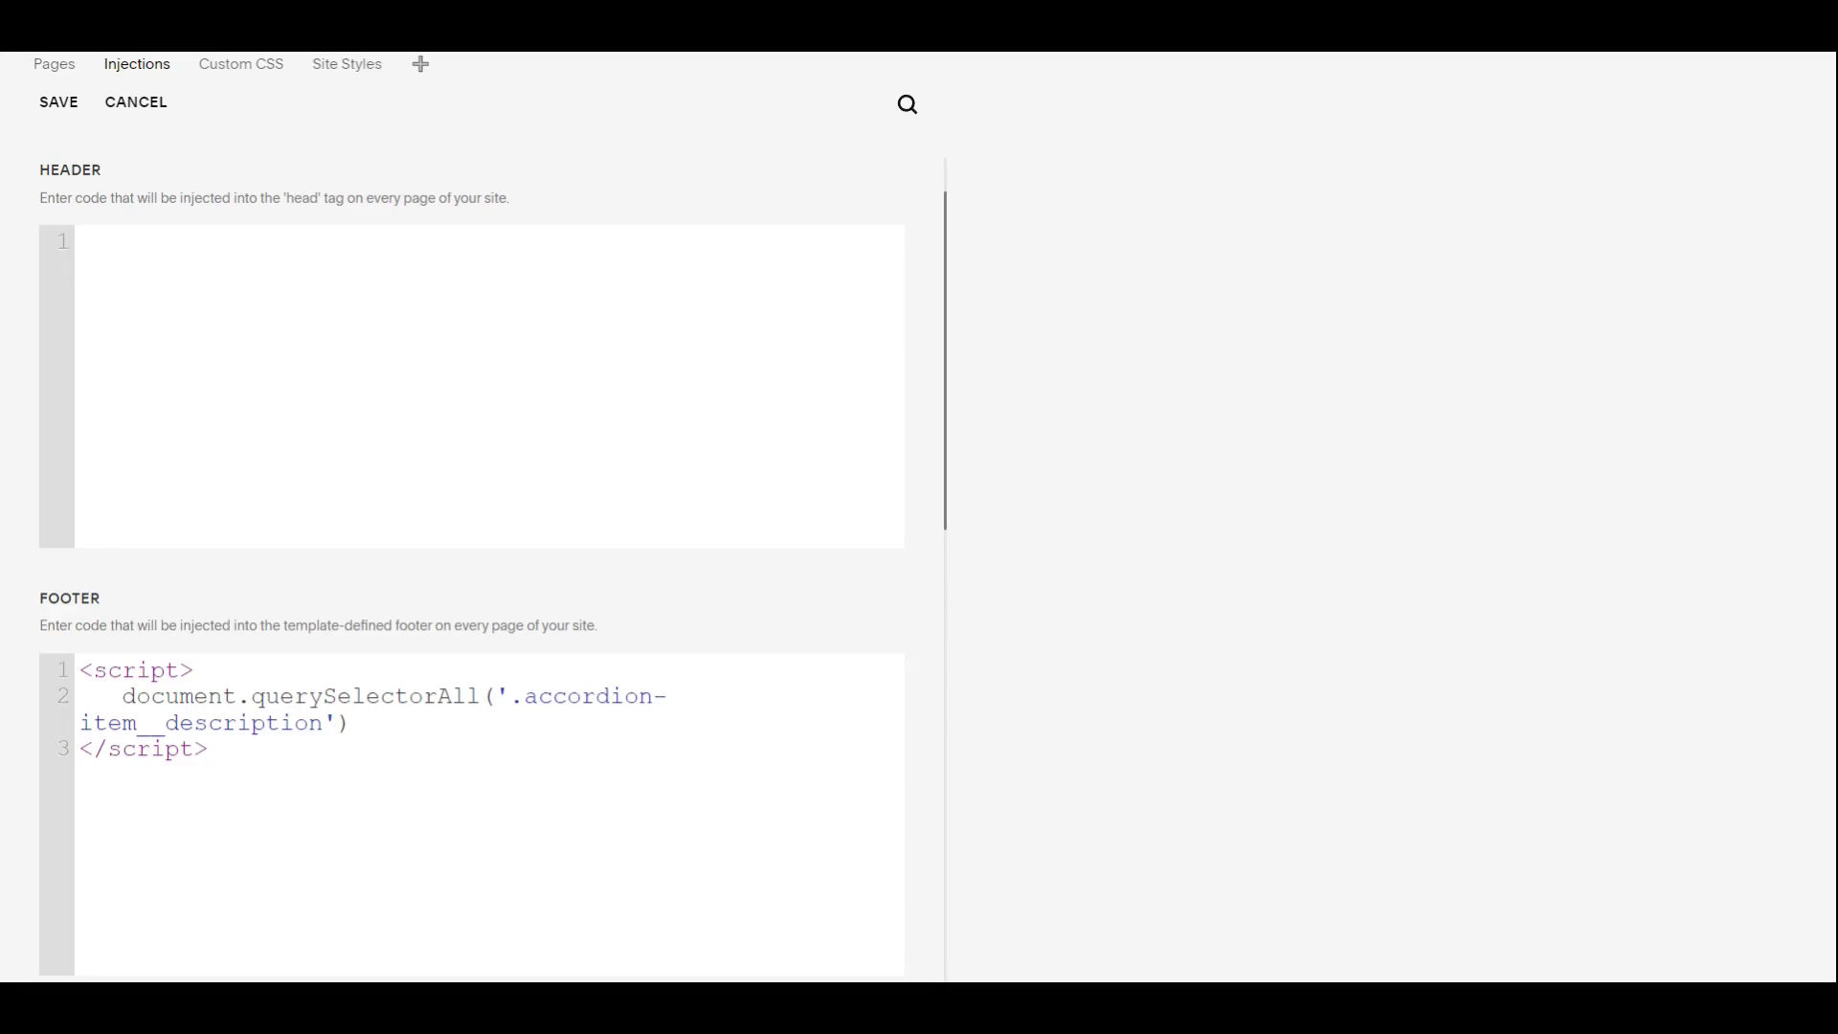
type("').forEach(item => {")
key("Return")
key("Return")
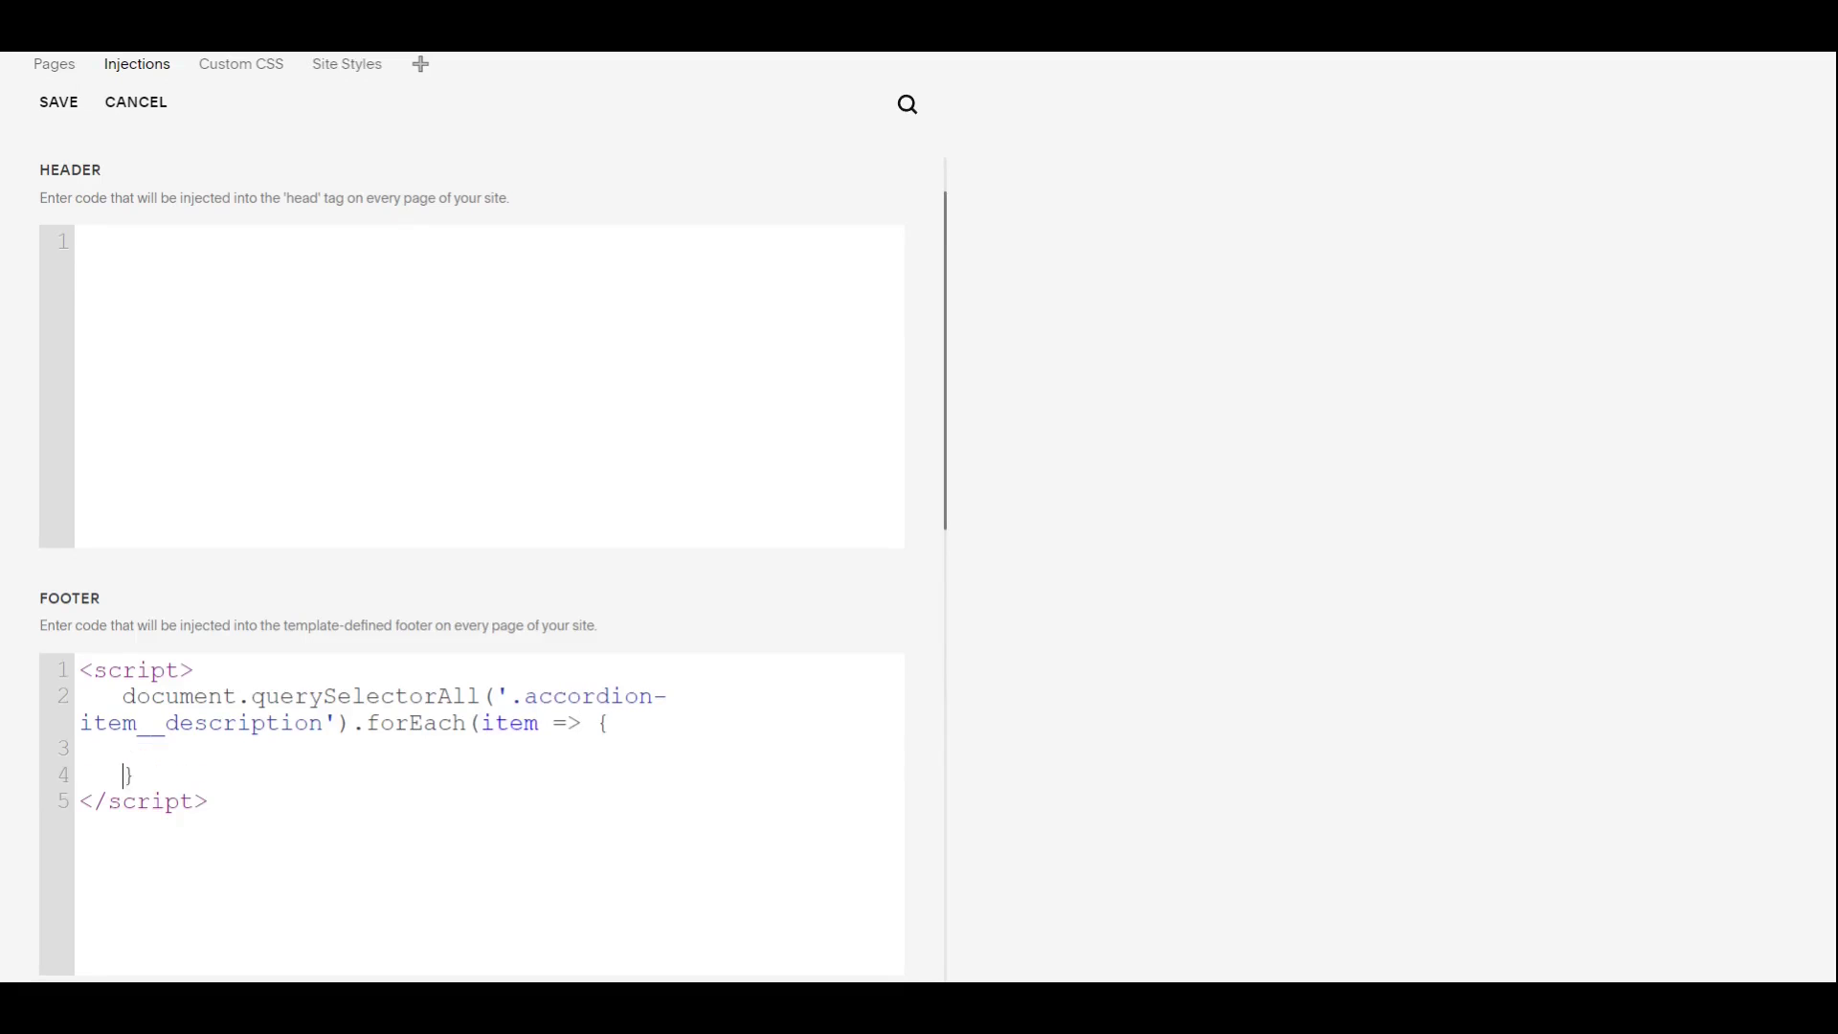
type("item.querySelectorA")
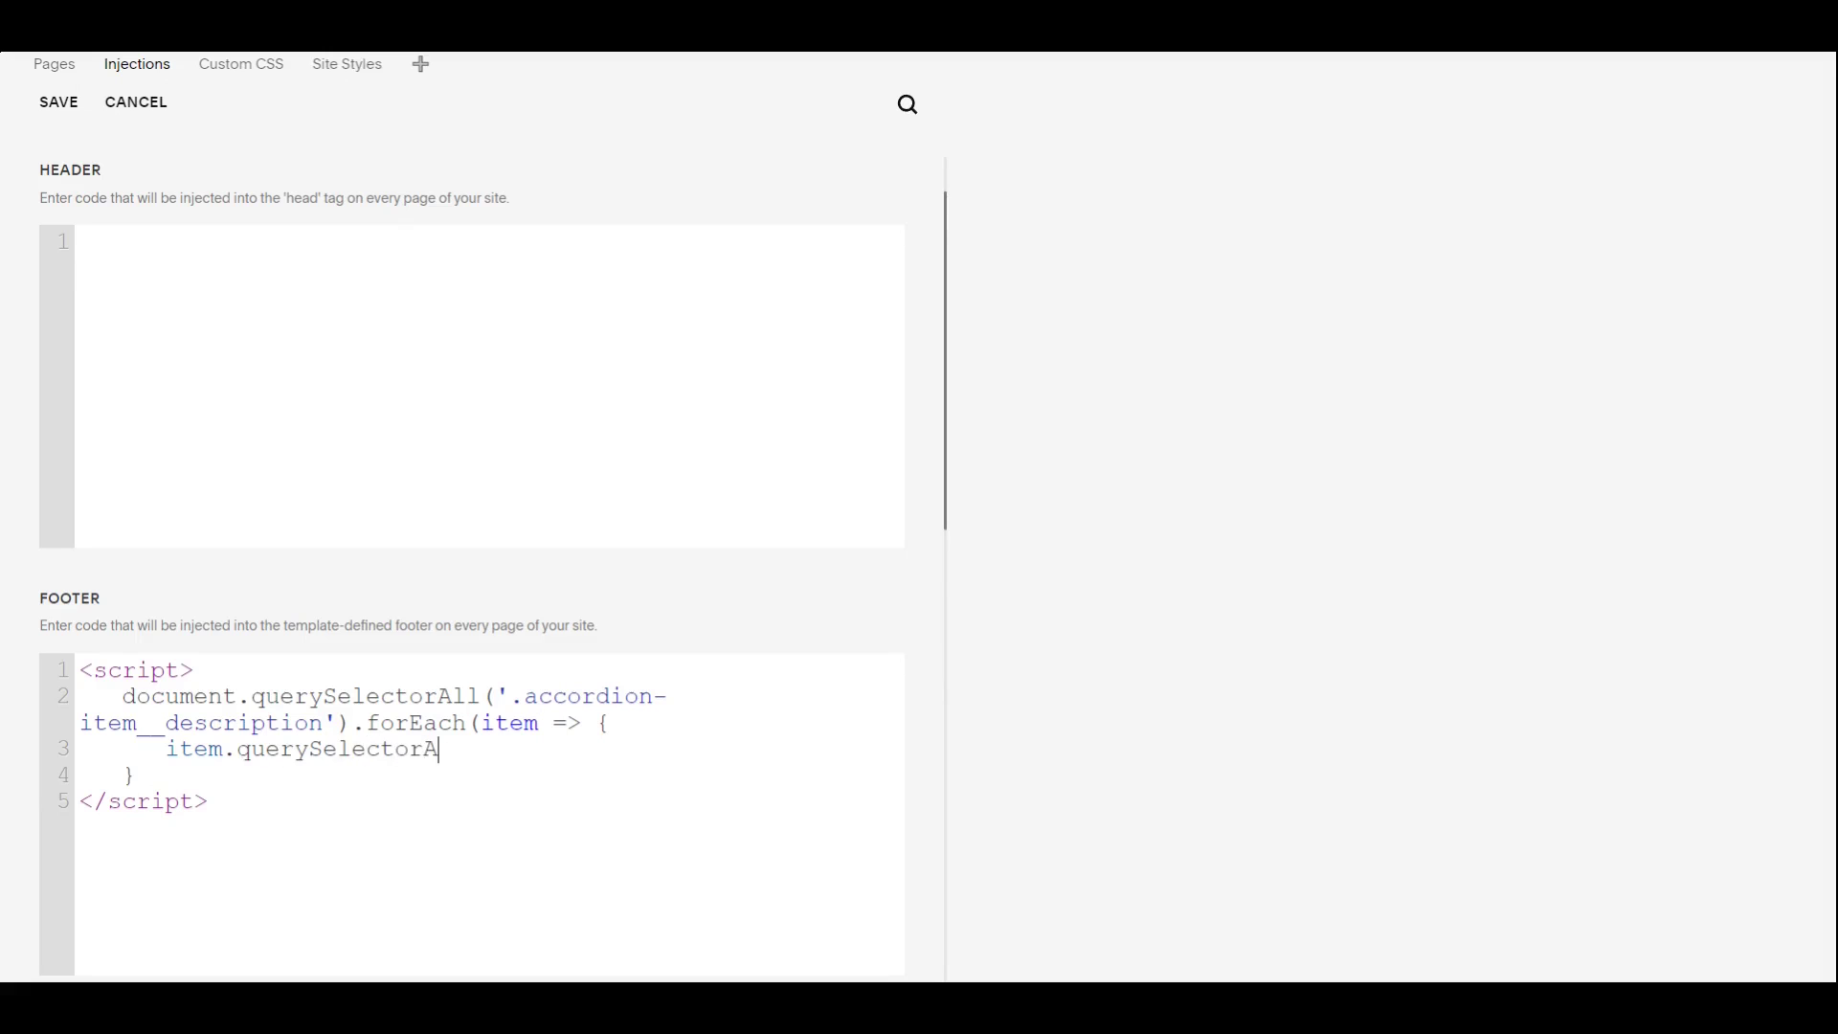
type("ll('a').forEach(link => {")
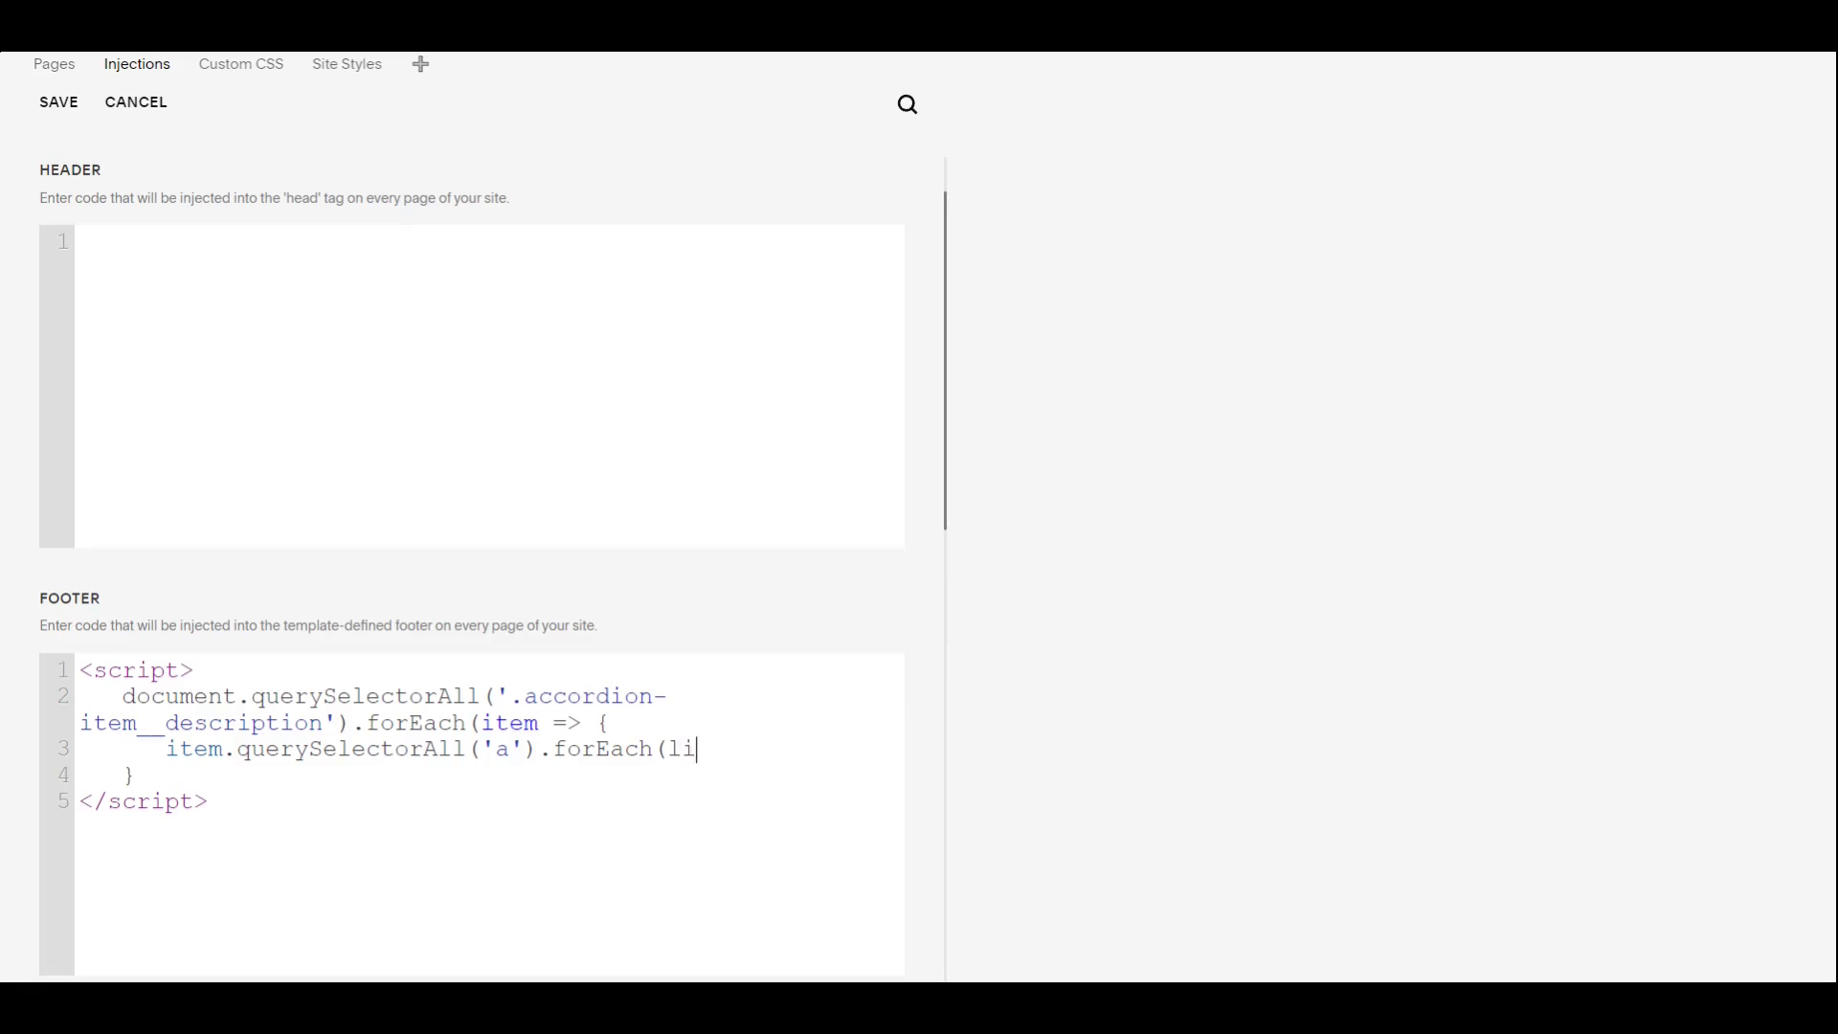
key("Return")
key("Return")
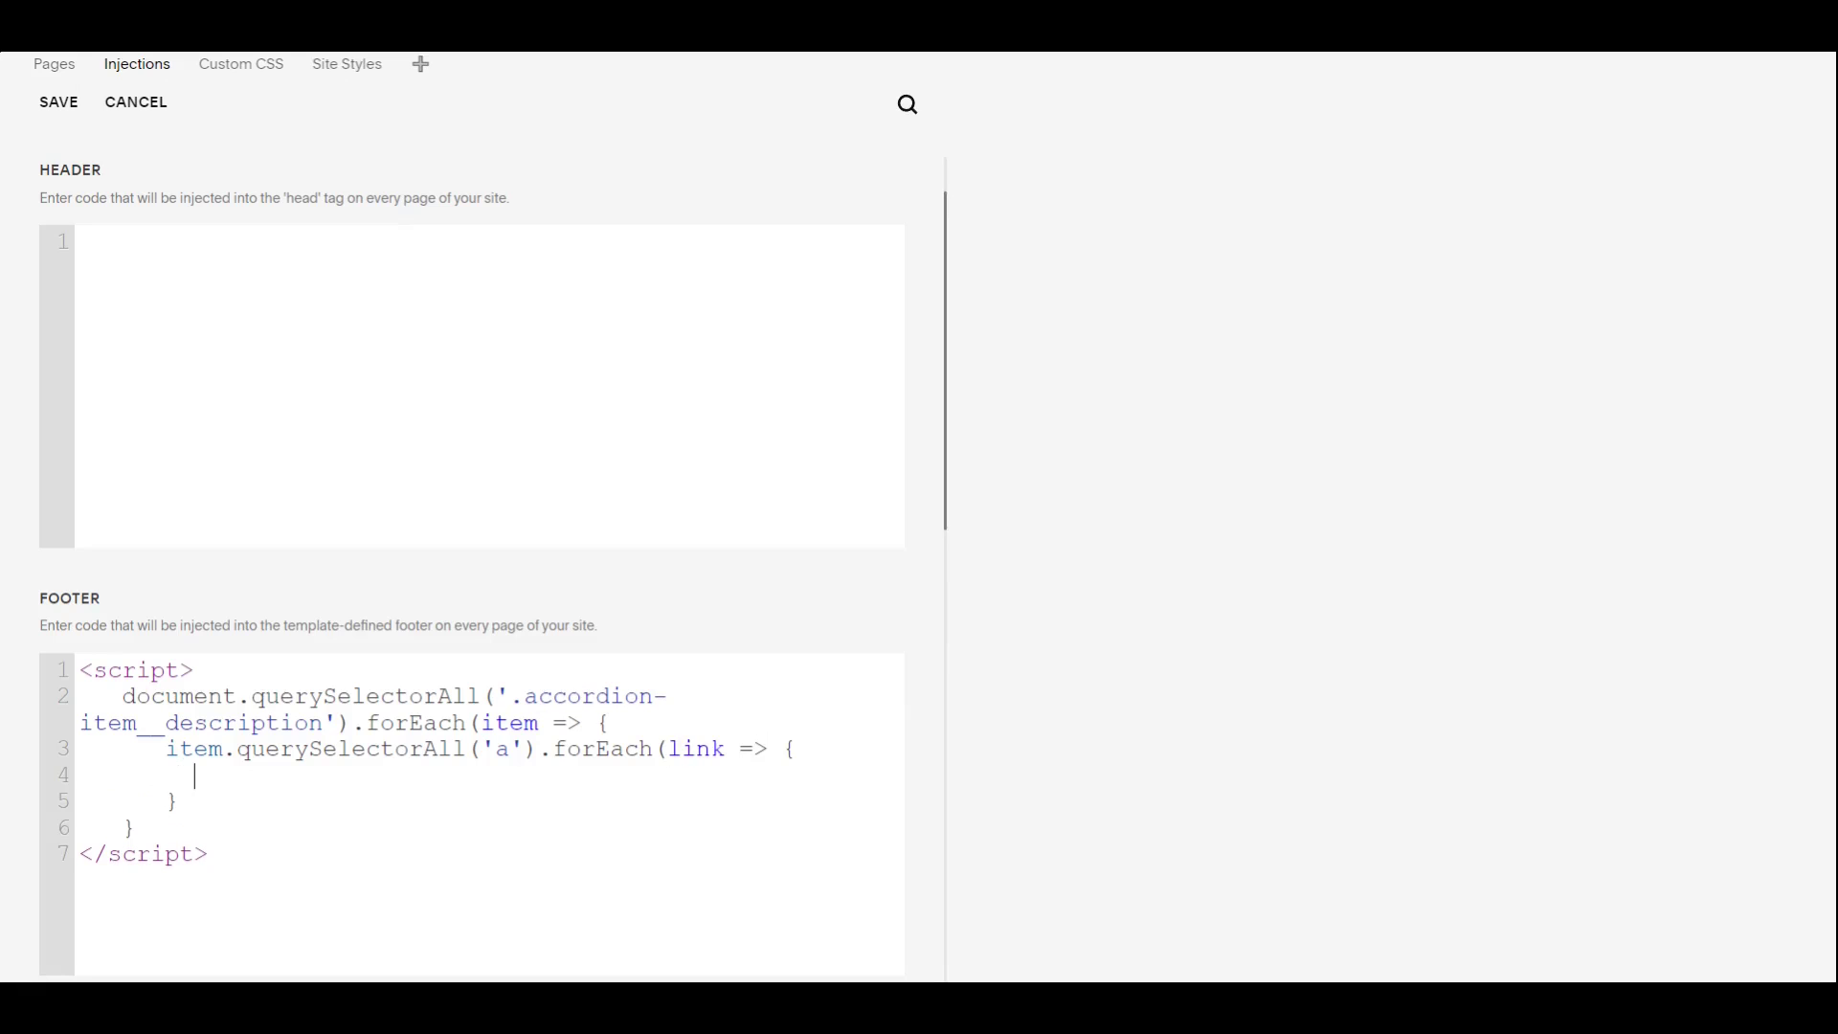
Replace each link containing <strong> with an img using its href as src and bold text as alt.
scroll(425, 759, "down", 1)
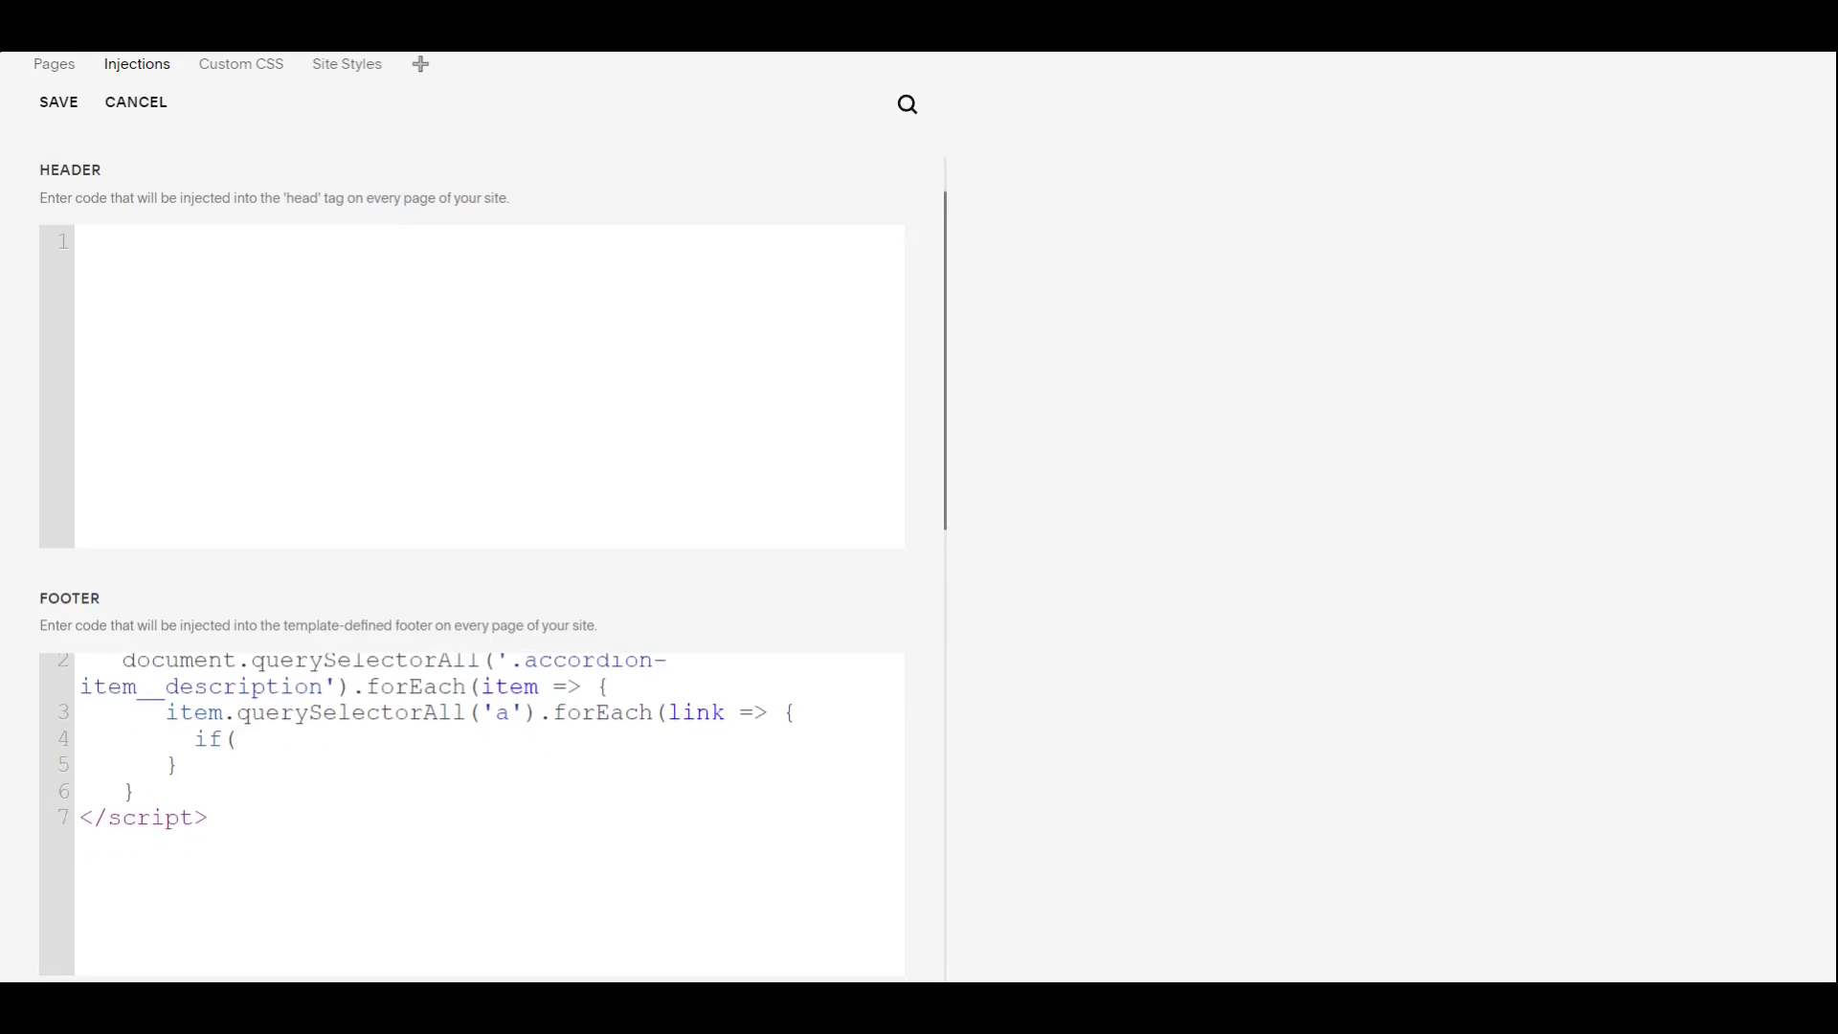
type("if(link.querySelector")
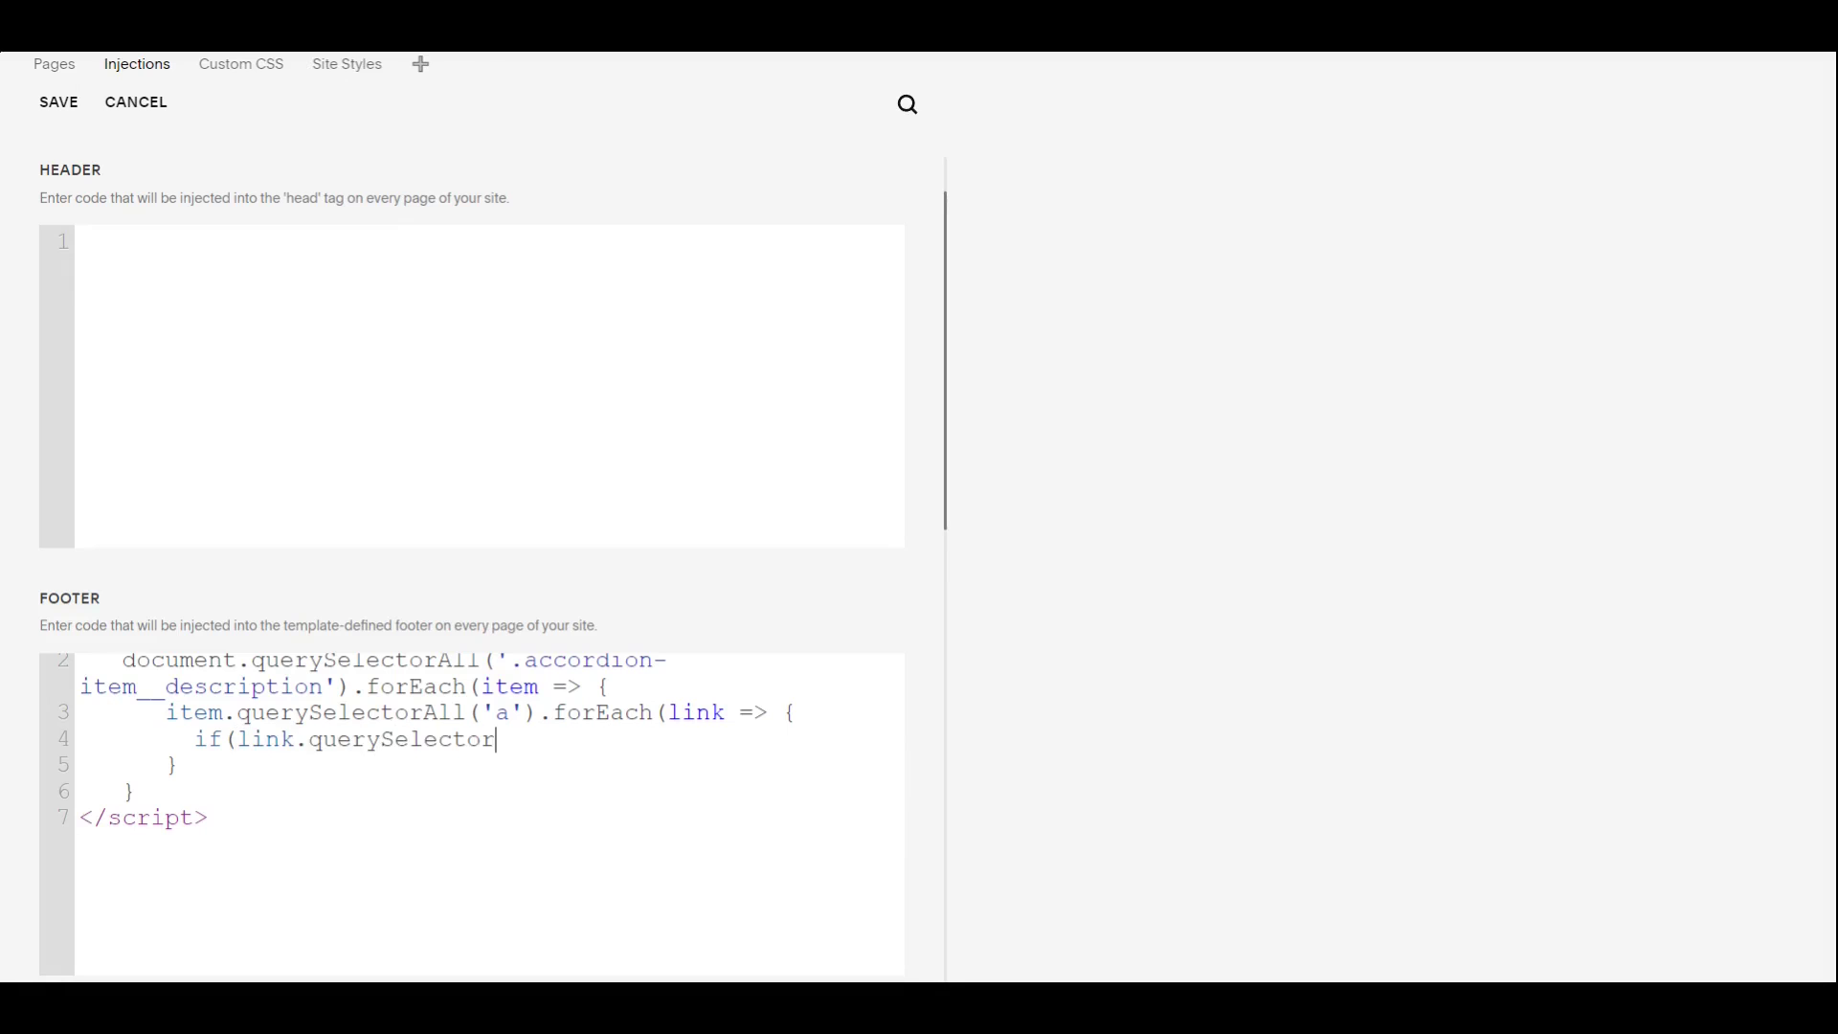
type("('strong') {")
key("Return")
key("Return")
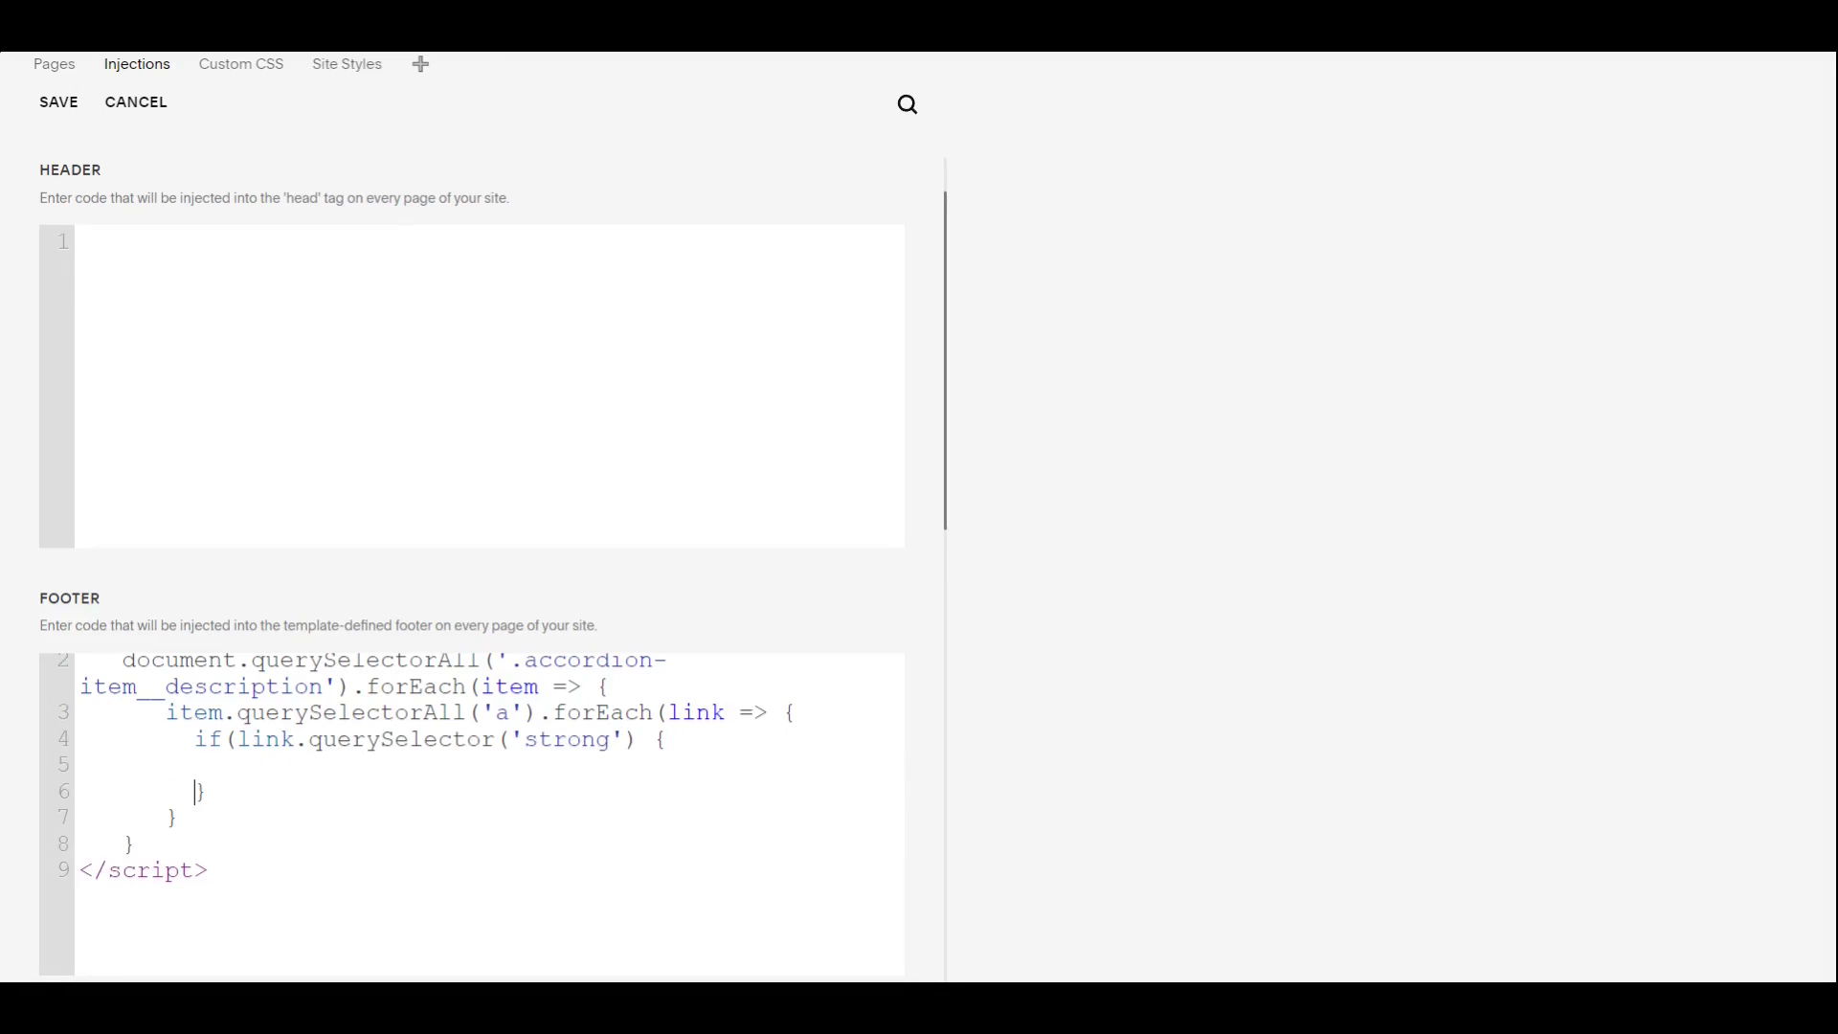
type("const imgSrc = link.href;")
key("Return")
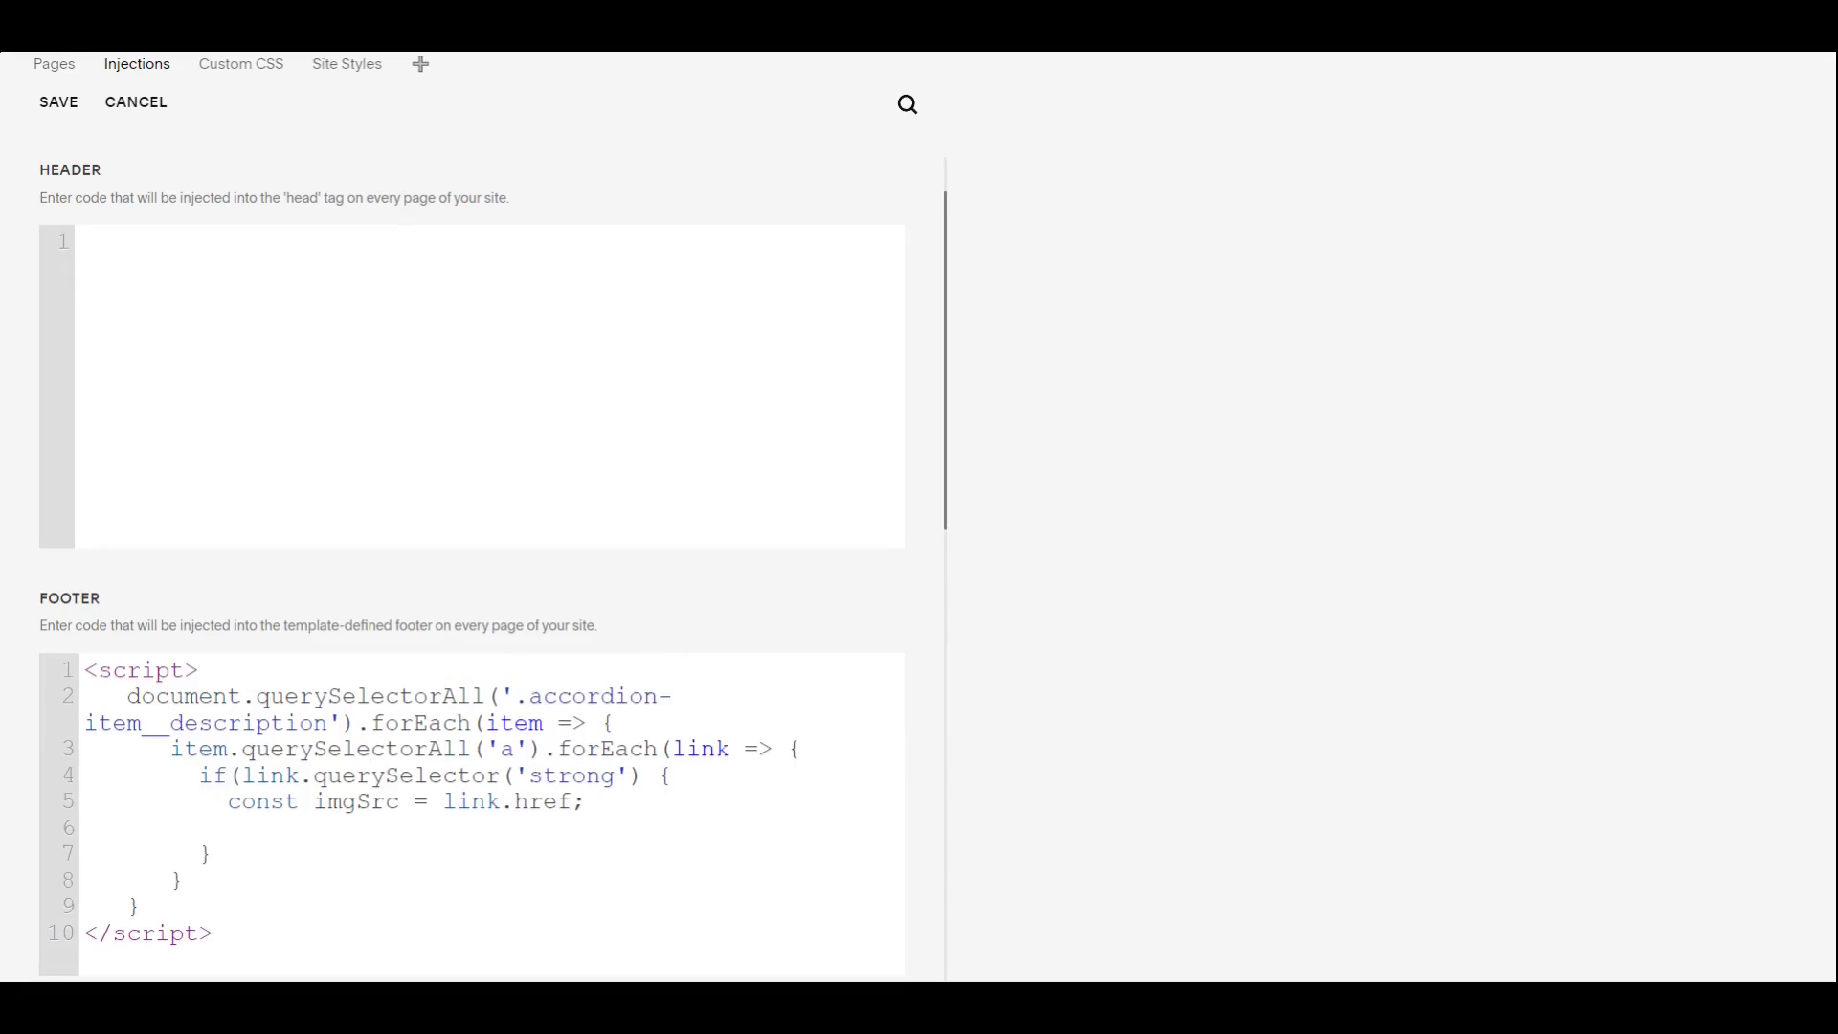
type("const img = document.createElement('img")
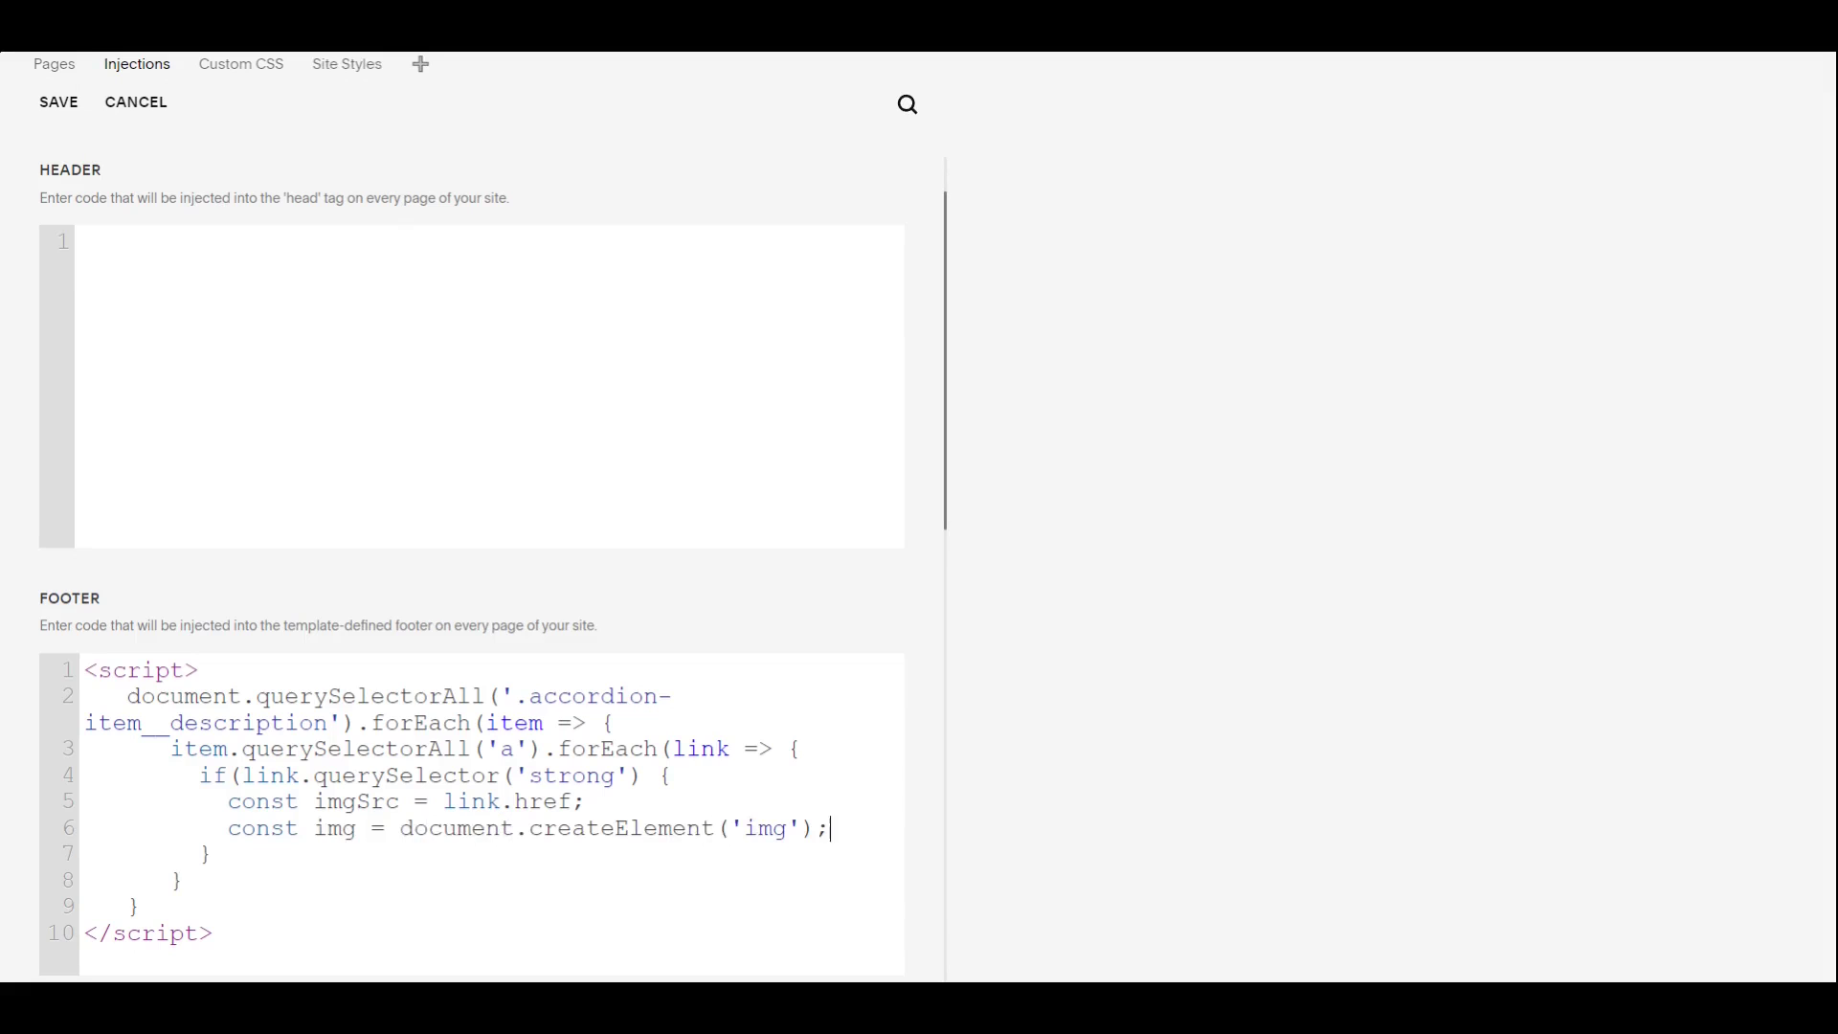
type("');")
key("Return")
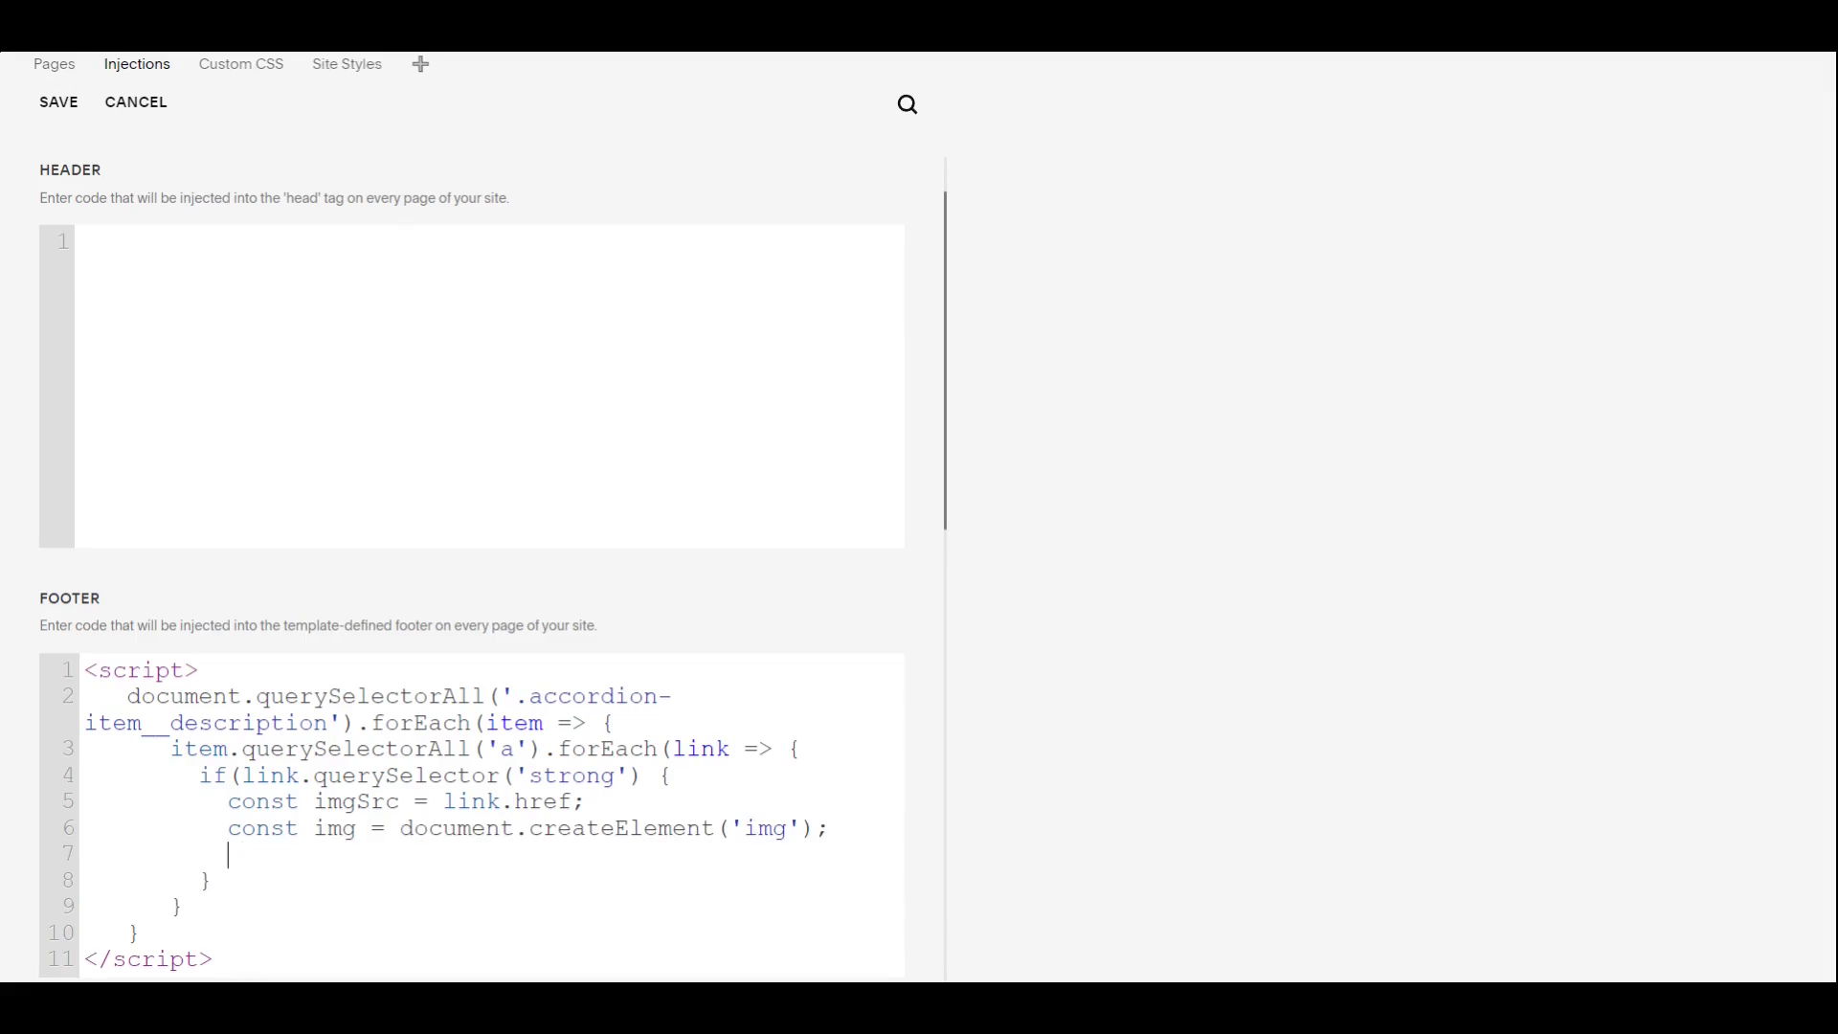
type("img.src = imgSrc;")
key("Return")
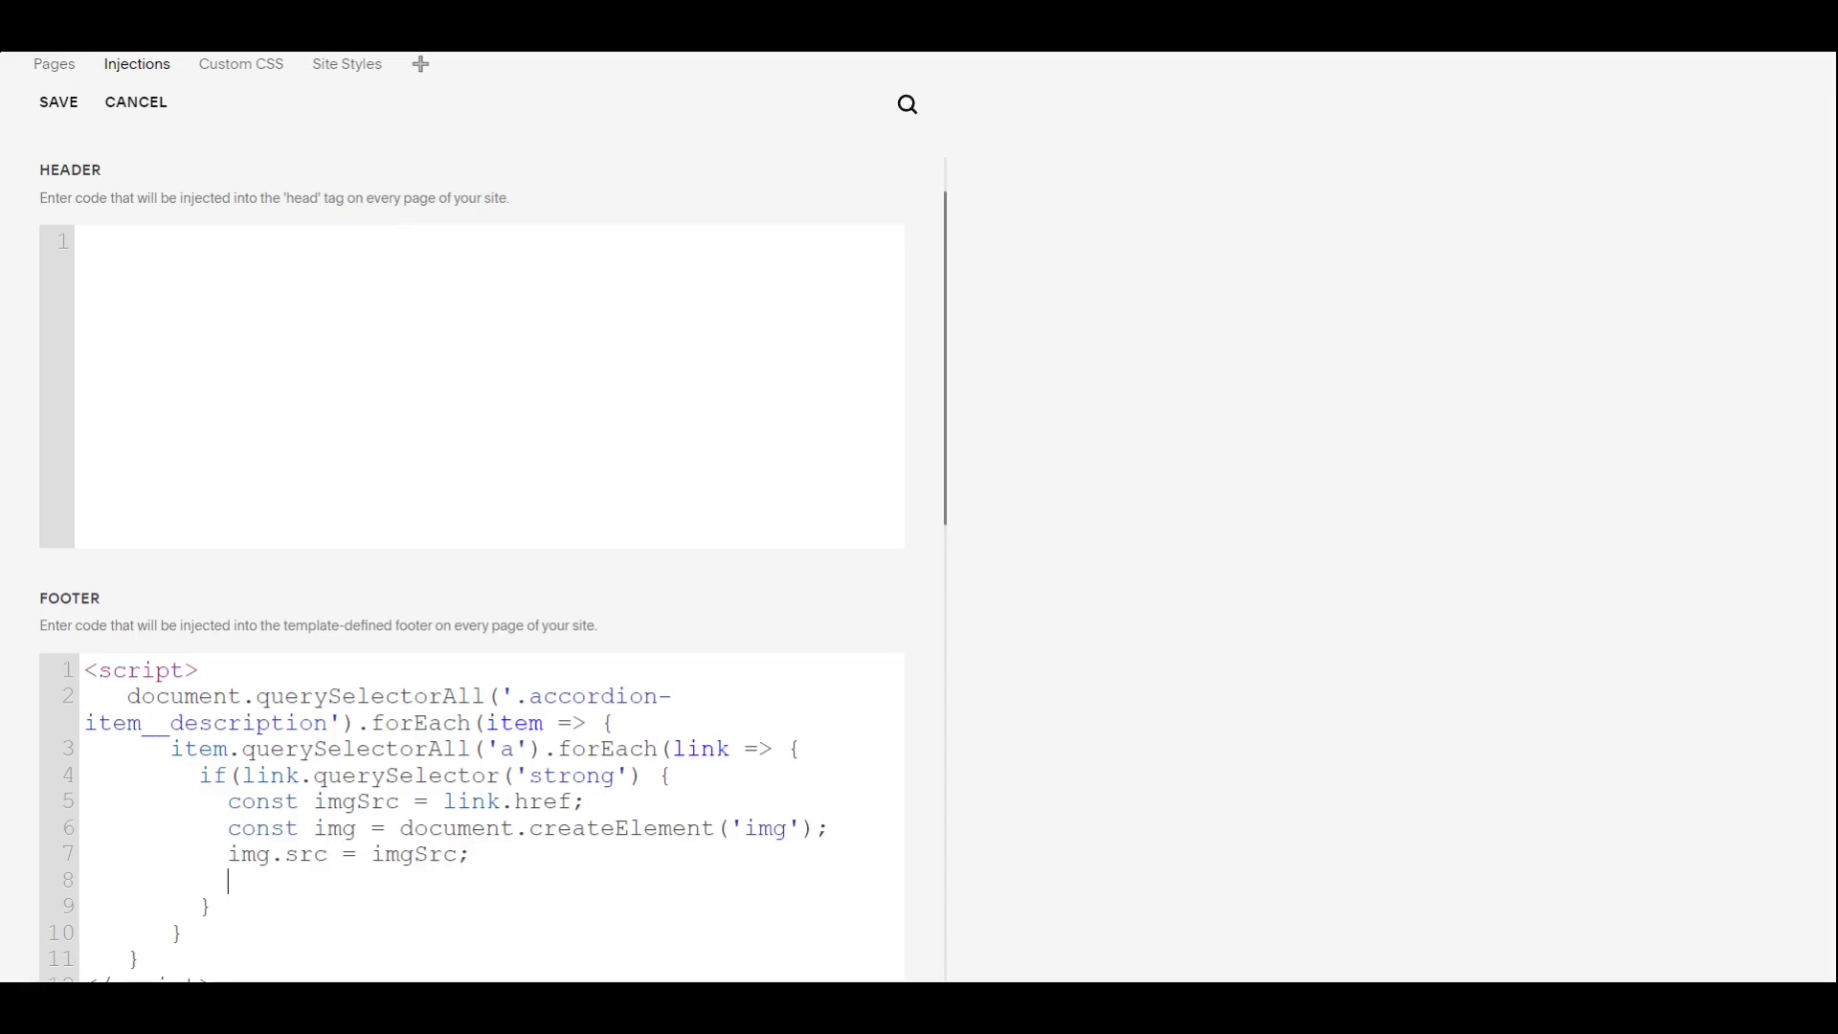
type("img.alt = link.querySelector('strong")
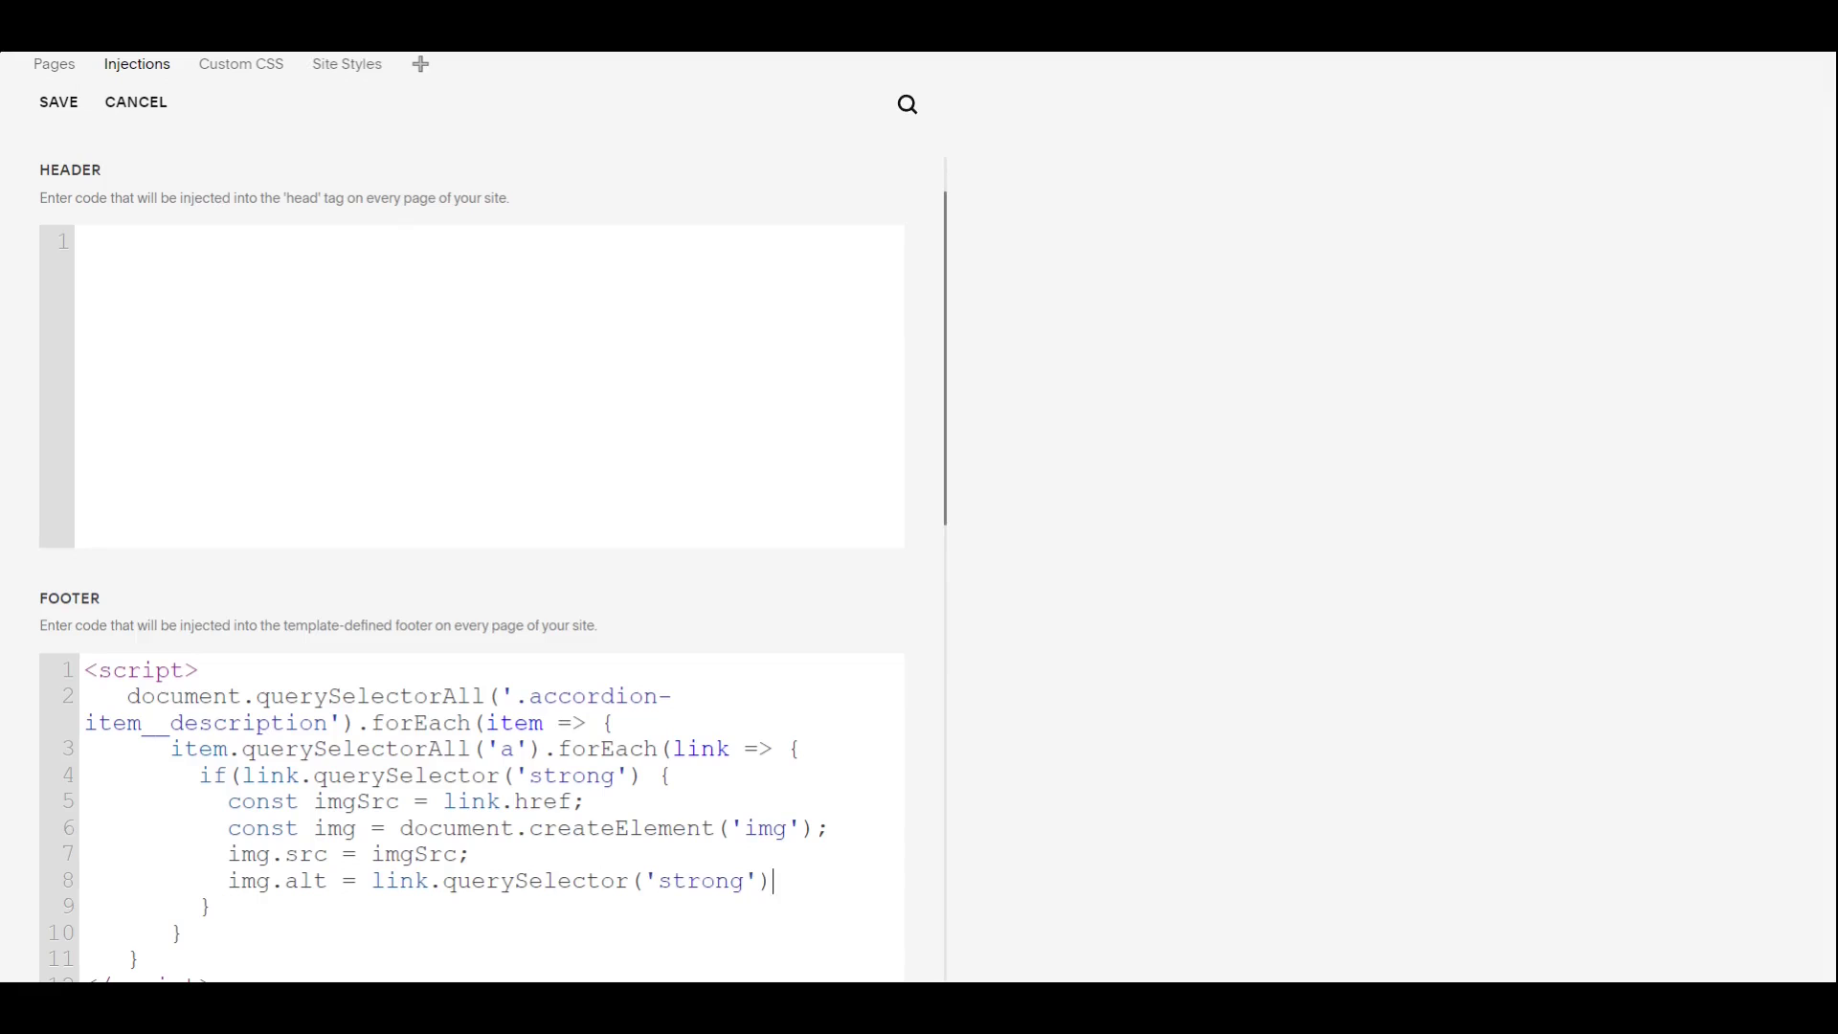
type("').innerText;           ")
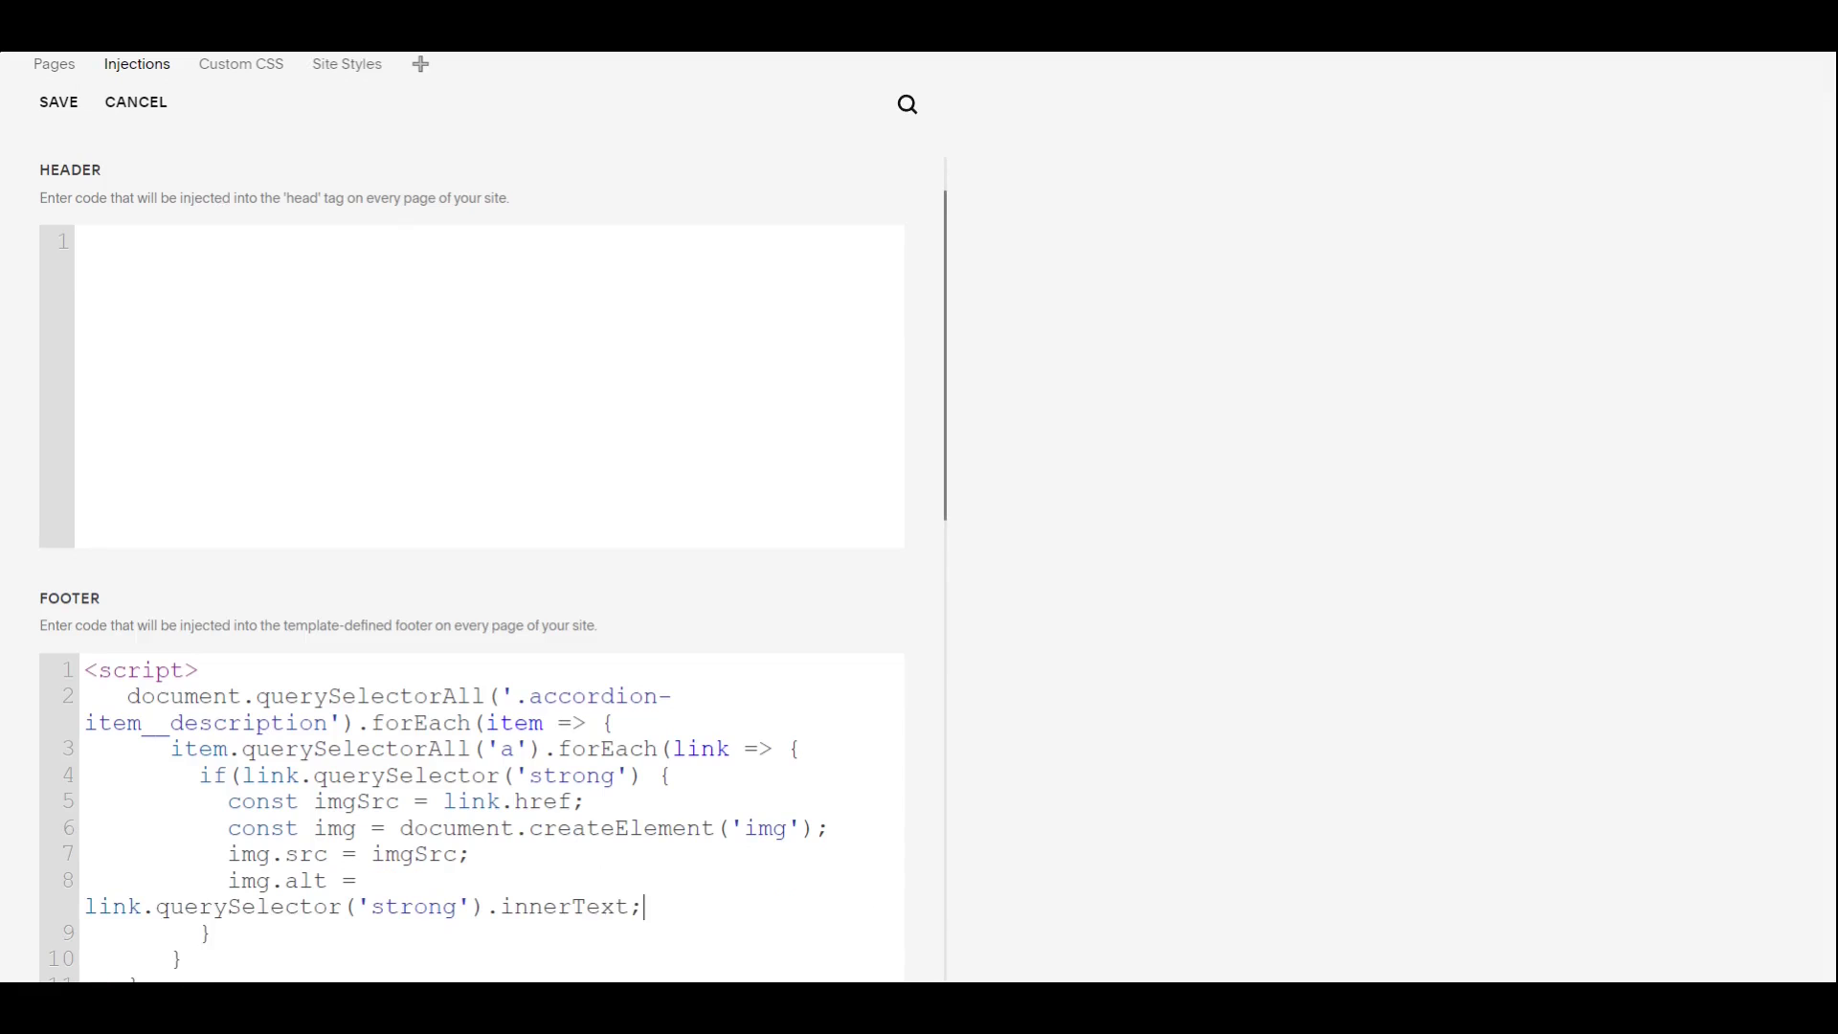
type("link.replaceWith(img)")
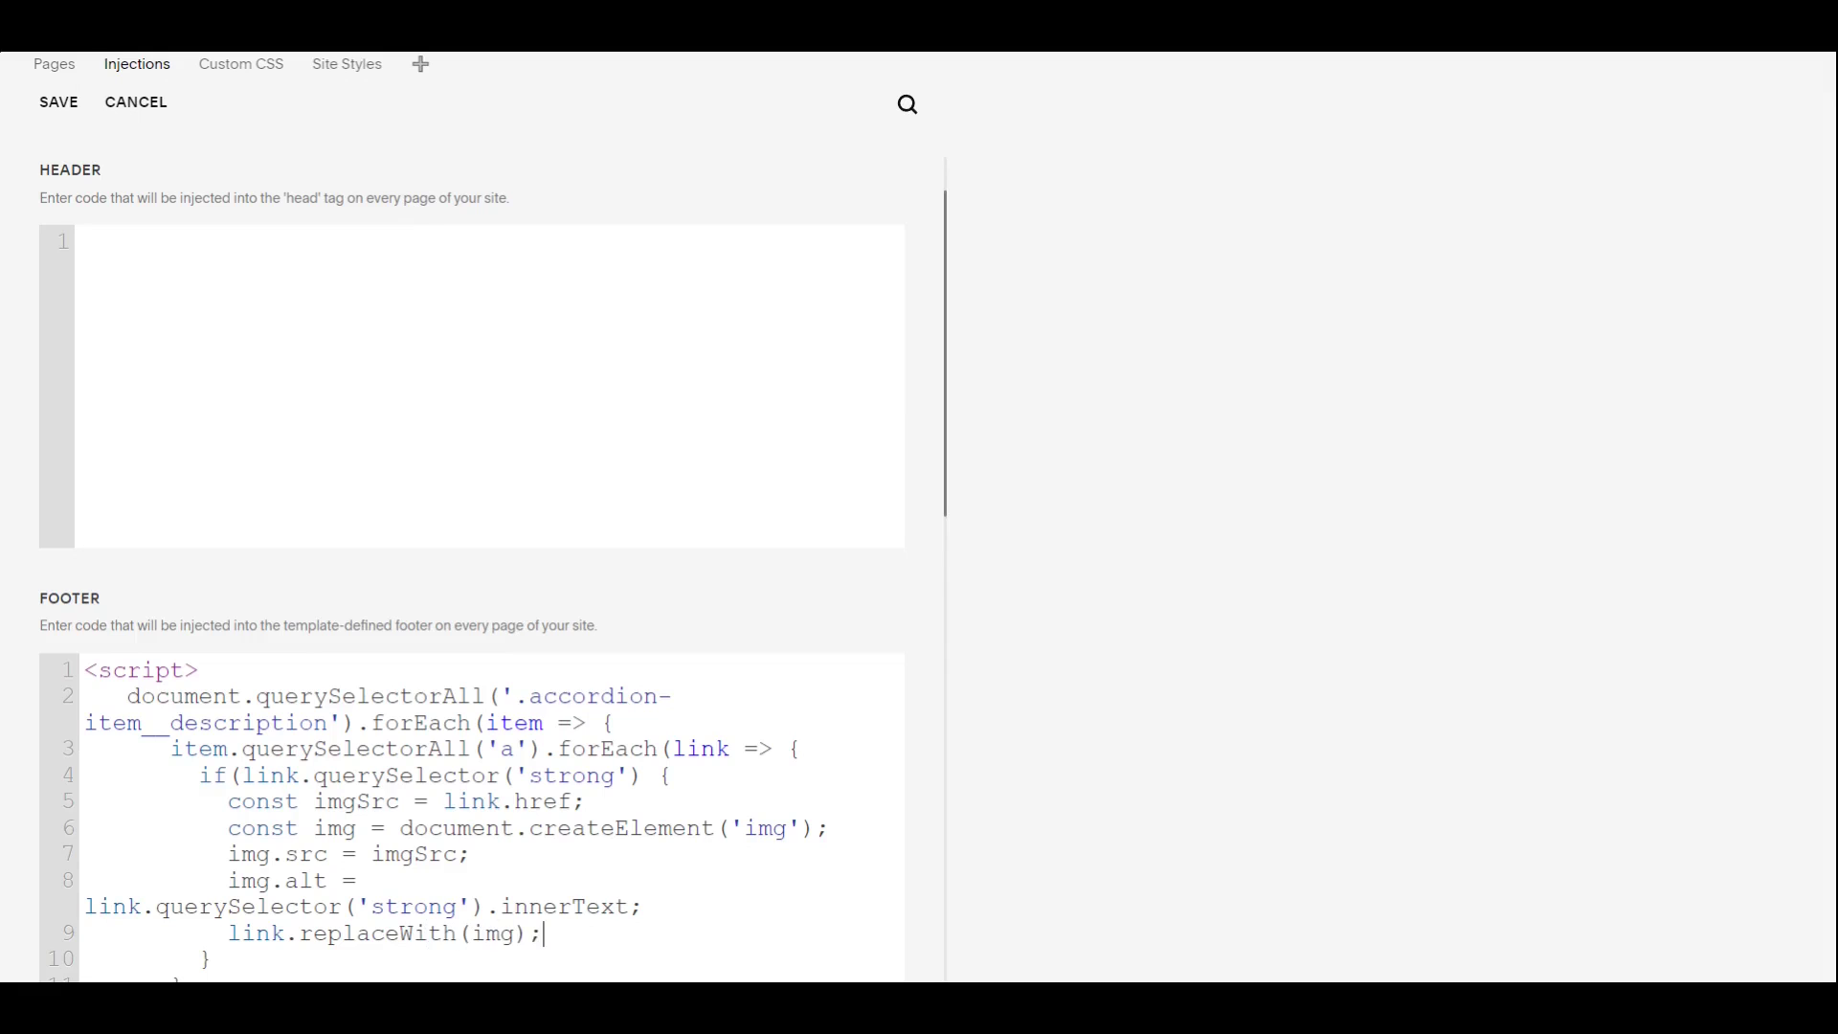
type(";")
scroll(470, 574, "down", 2)
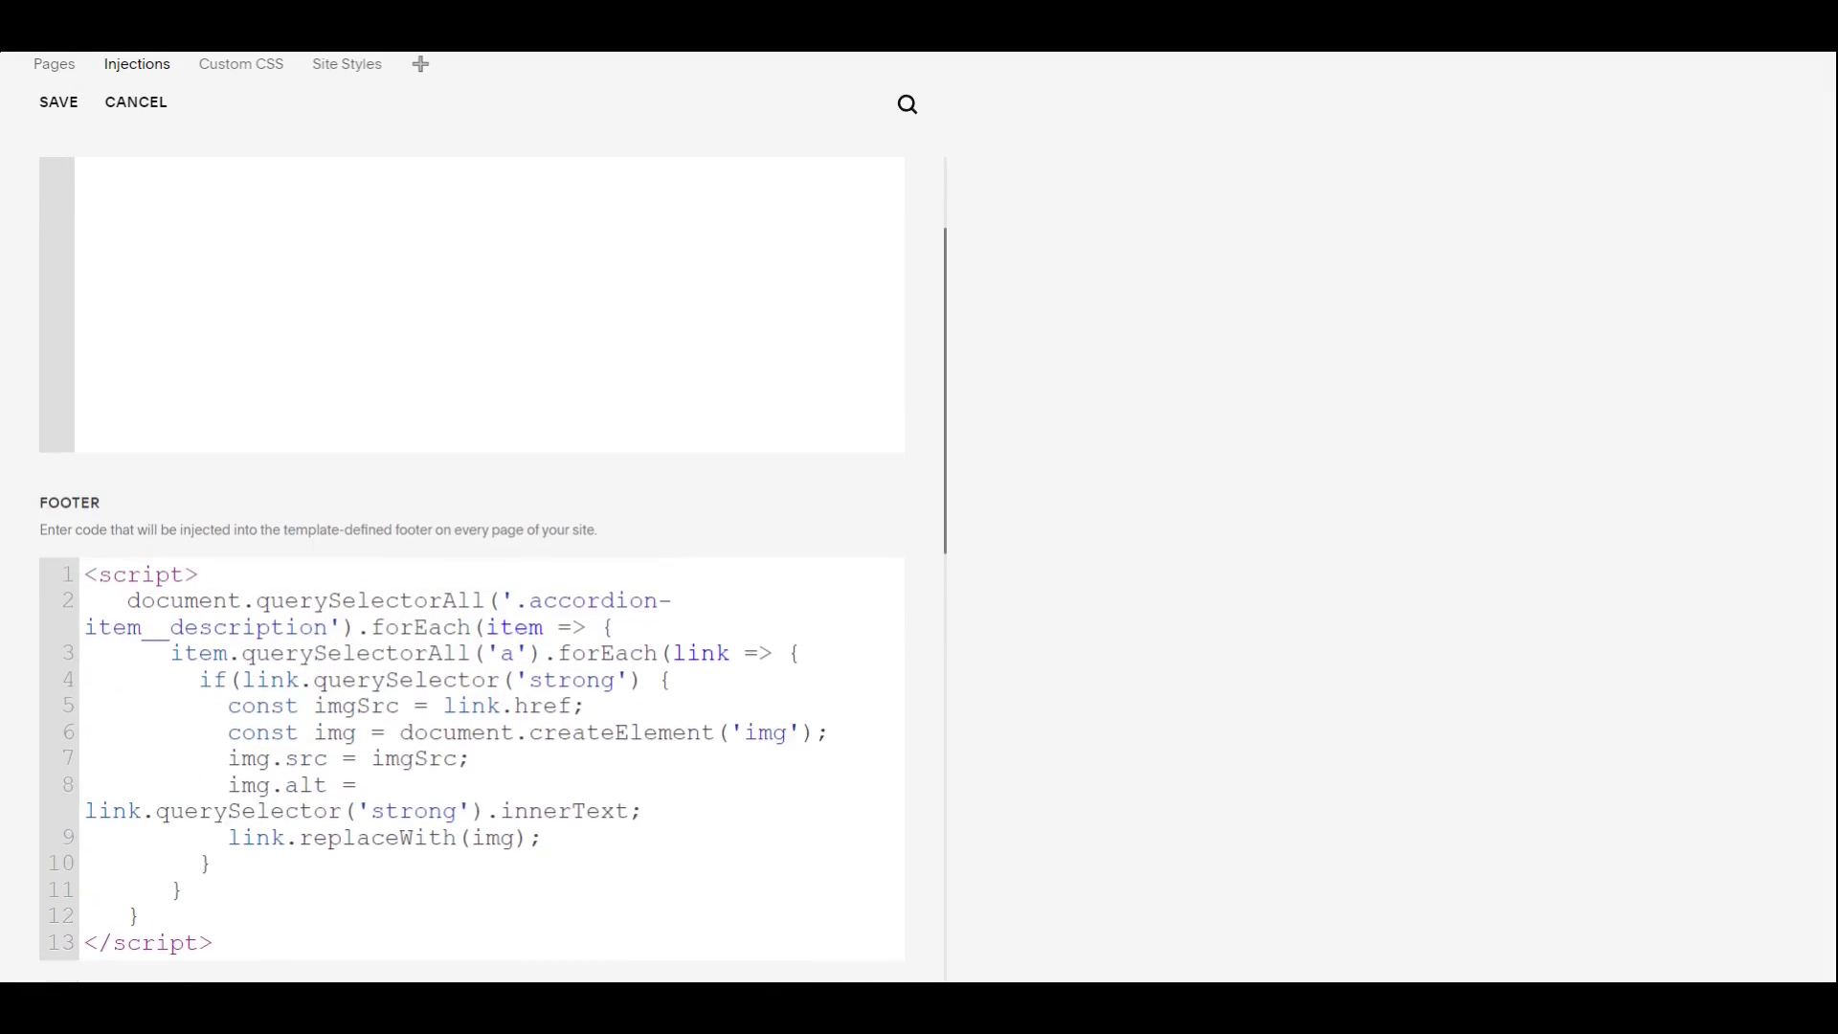